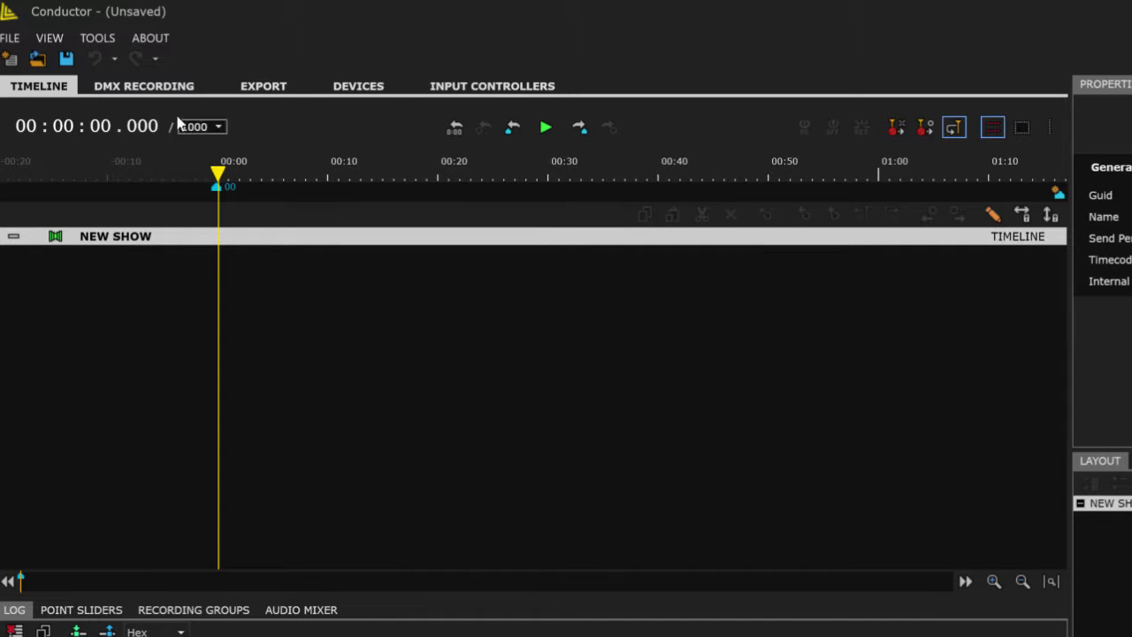
Create a new timeline
{"action": "left_click", "coordinate": [10, 37]}
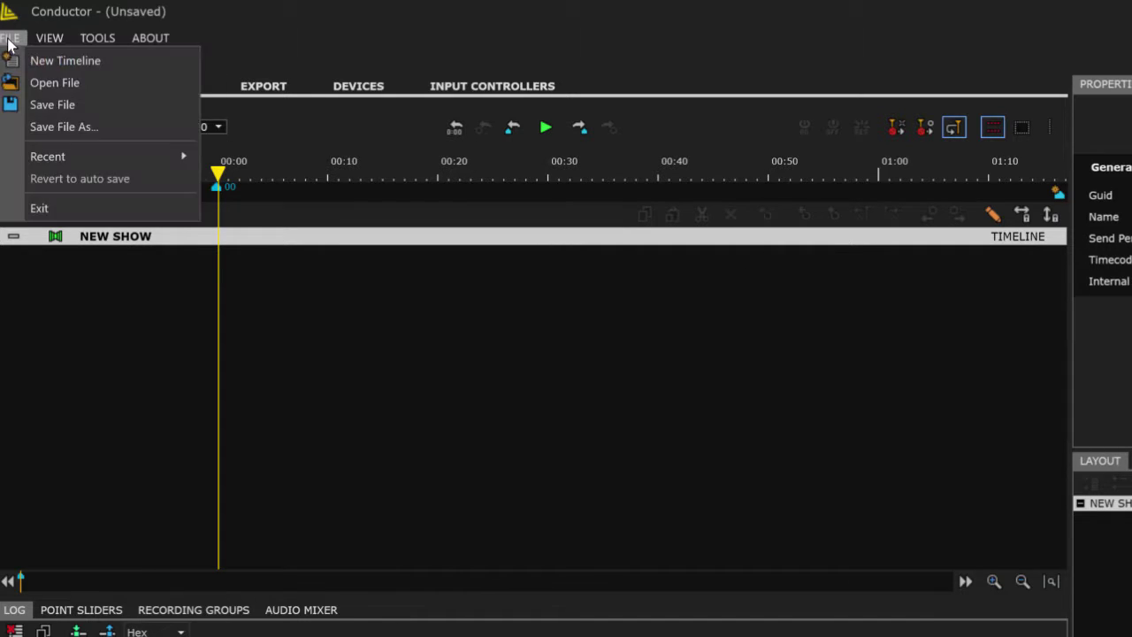
{"action": "left_click", "coordinate": [92, 60]}
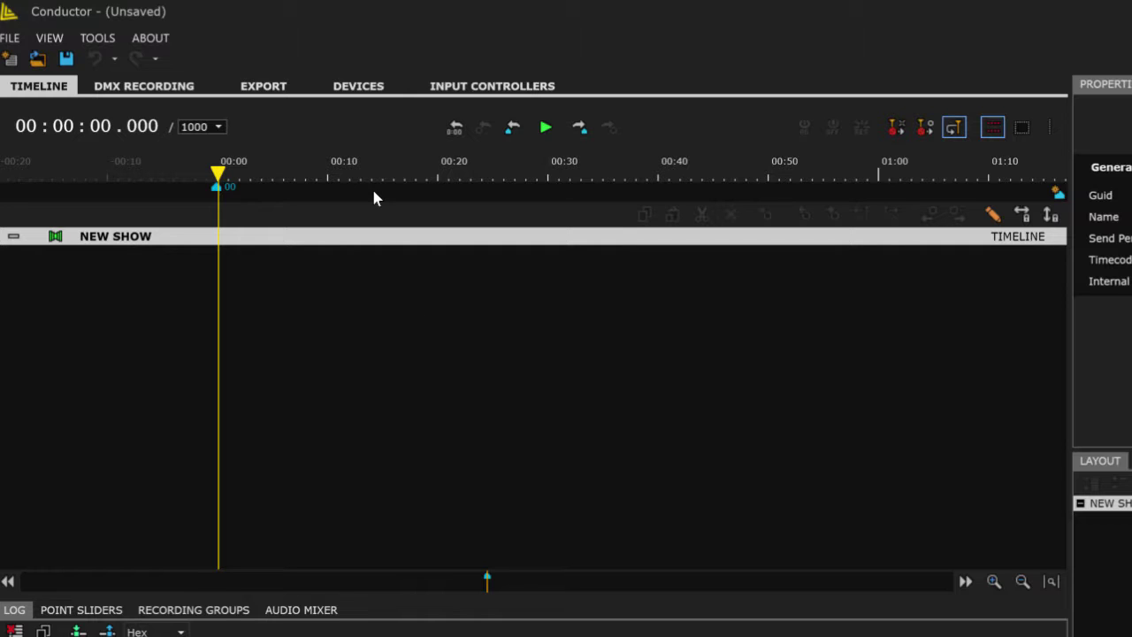
Discover the connected Pro I/O devices and load the Pro Commander 2's hardware and network settings
{"action": "left_click", "coordinate": [357, 84]}
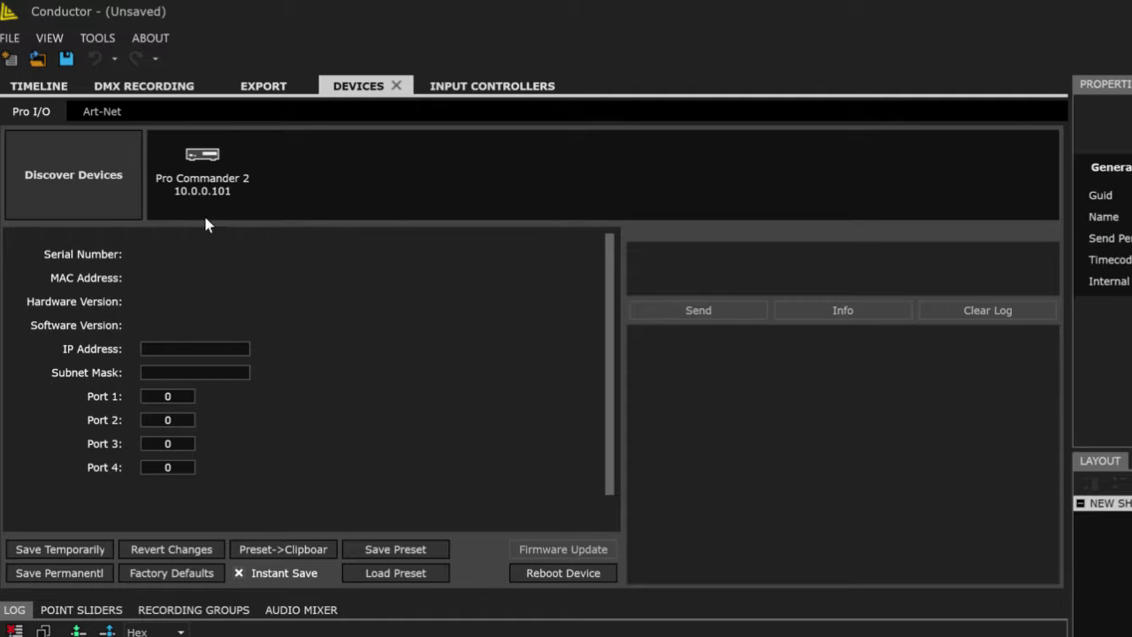
{"action": "left_click", "coordinate": [94, 195]}
{"action": "left_click", "coordinate": [190, 181]}
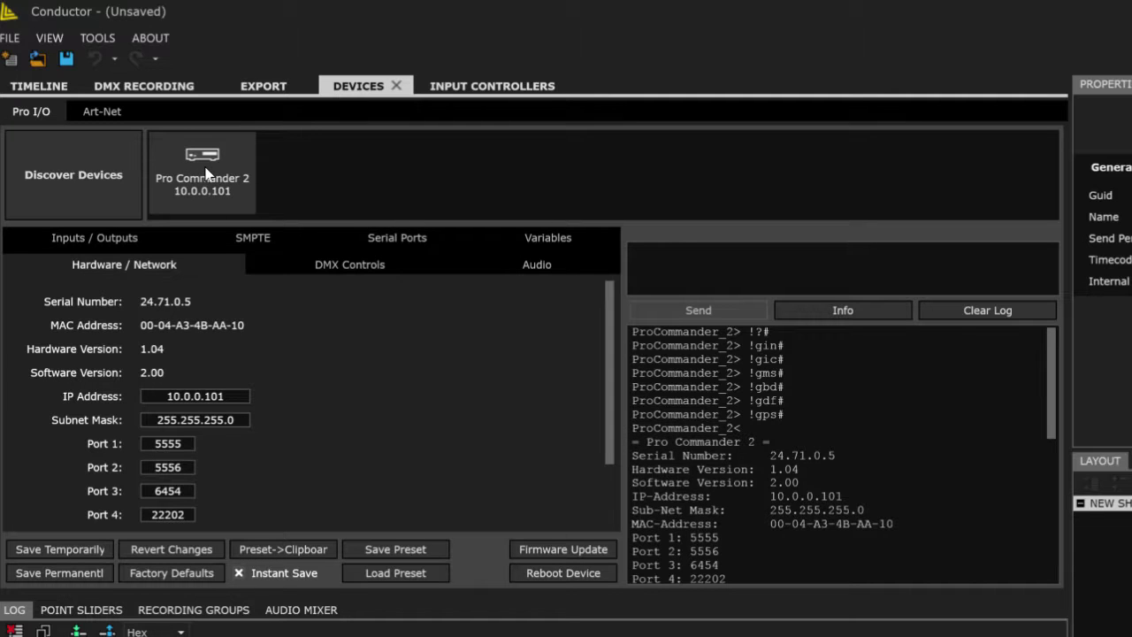
{"action": "left_click", "coordinate": [157, 237]}
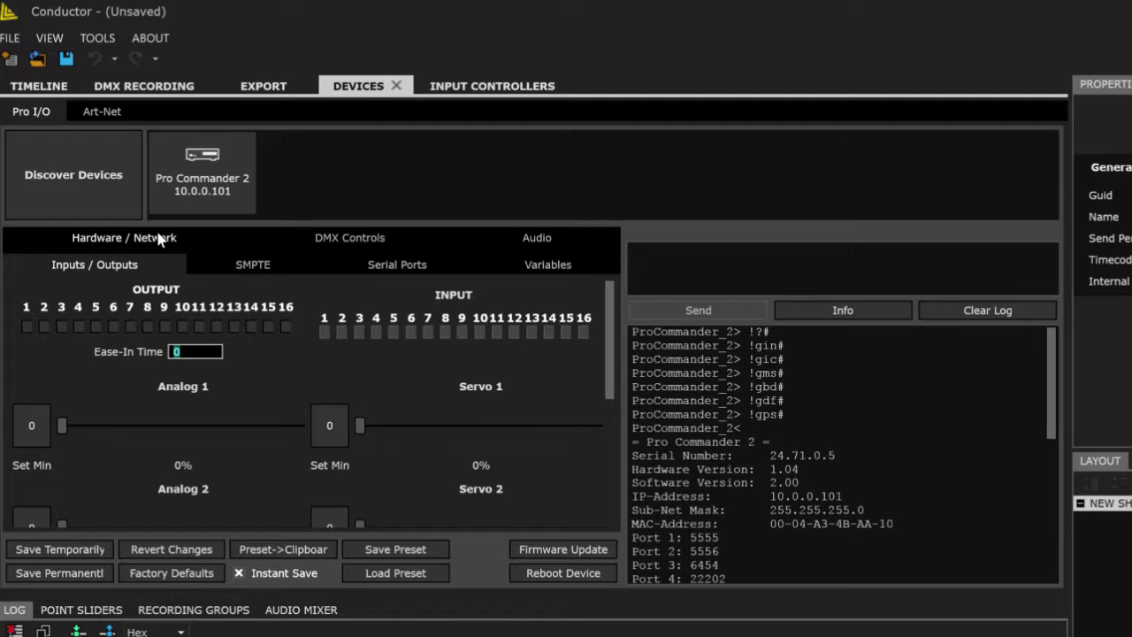
{"action": "left_click", "coordinate": [131, 240]}
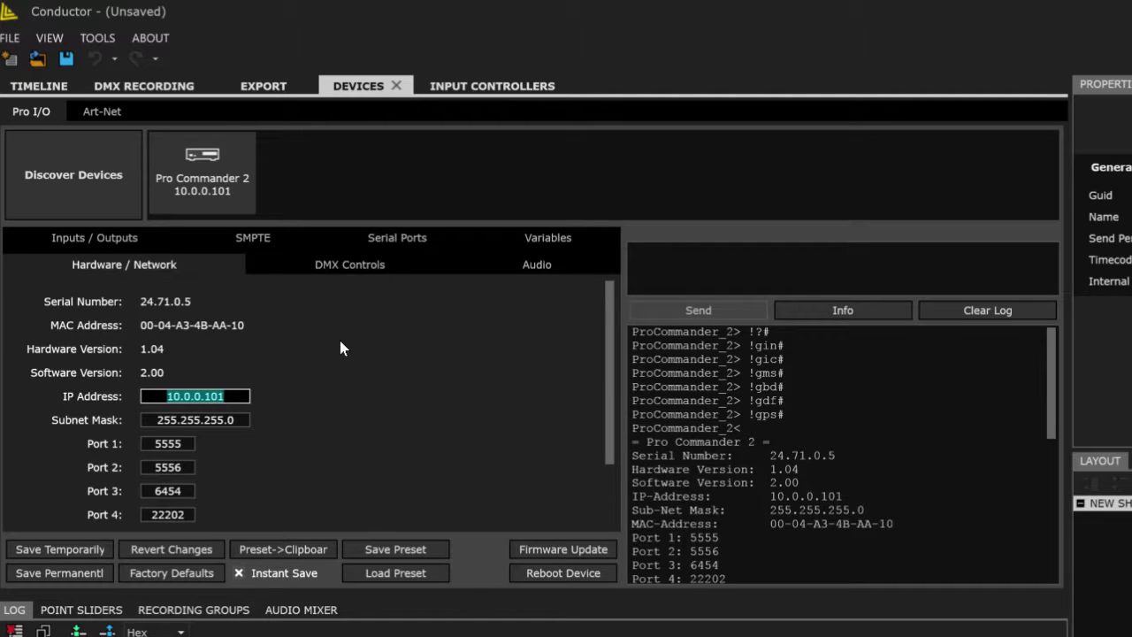
{"action": "mouse_move", "coordinate": [609, 289]}
{"action": "left_mouse_down"}
{"action": "mouse_move", "coordinate": [608, 350]}
{"action": "mouse_move", "coordinate": [607, 276]}
{"action": "left_mouse_up"}
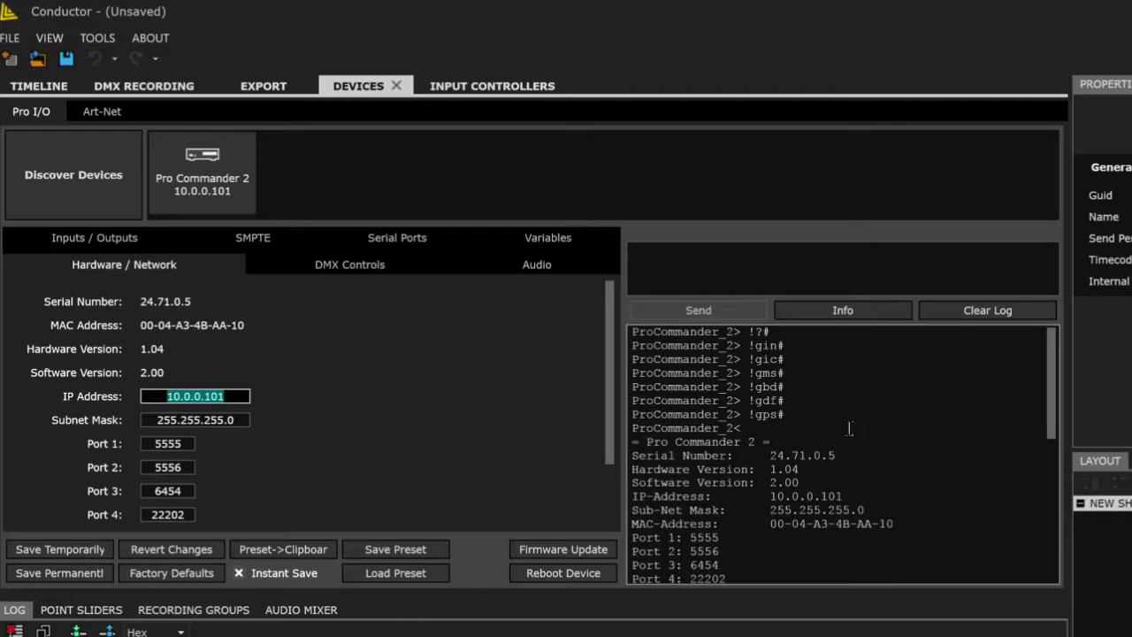
Clear the device log and test digital outputs 1, 5, 11 and 14 by switching them on and back off
{"action": "left_click", "coordinate": [963, 313]}
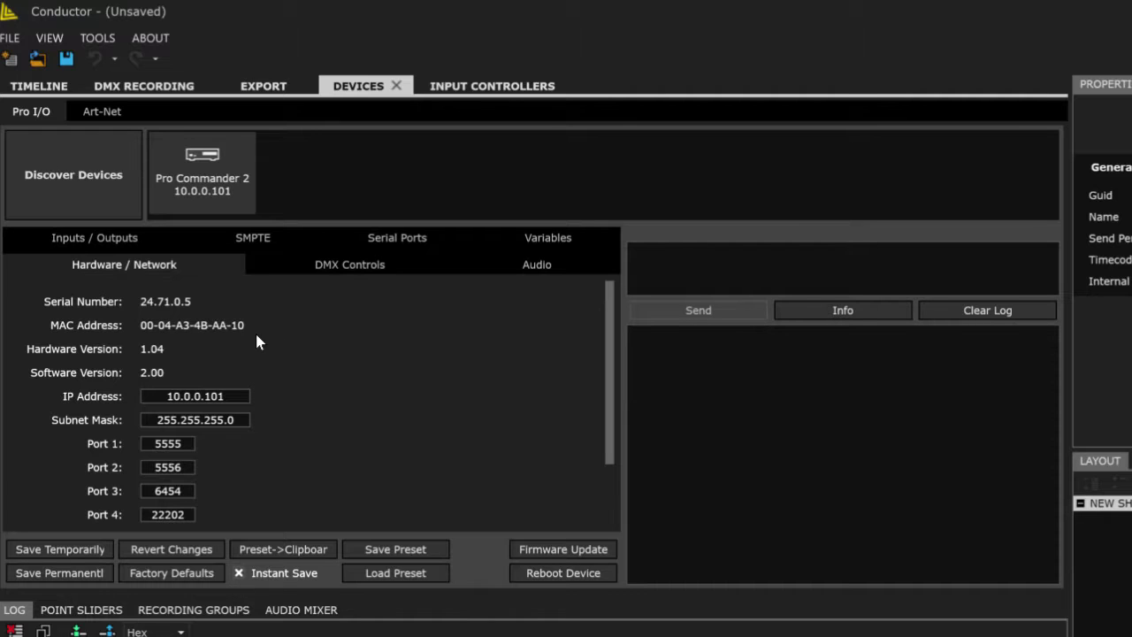
{"action": "left_click", "coordinate": [94, 238]}
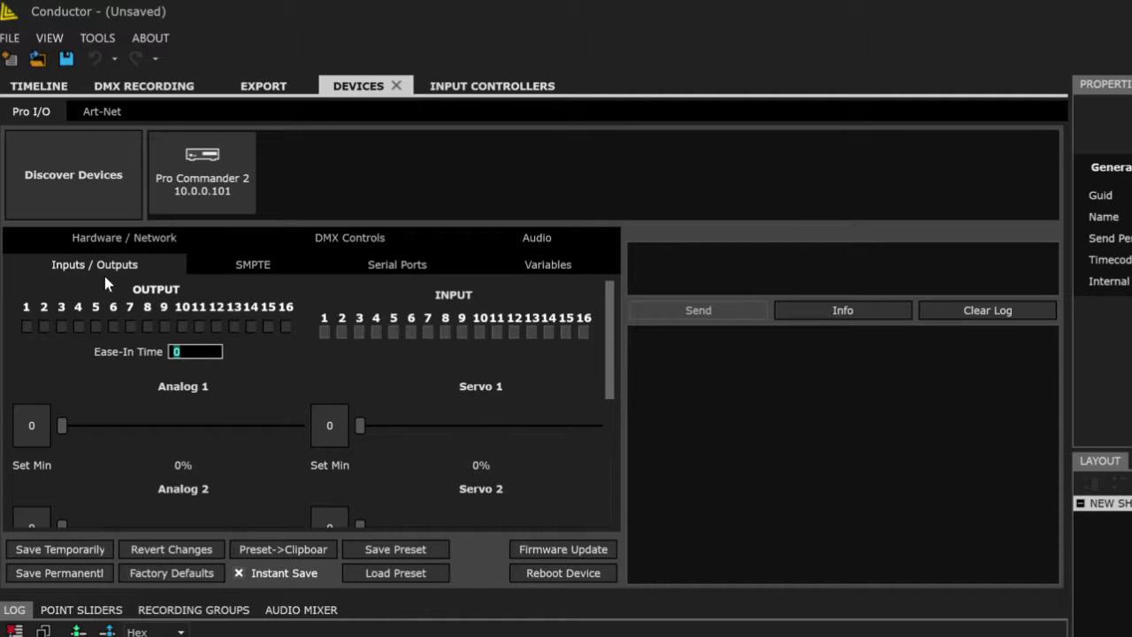
{"action": "left_click", "coordinate": [26, 327]}
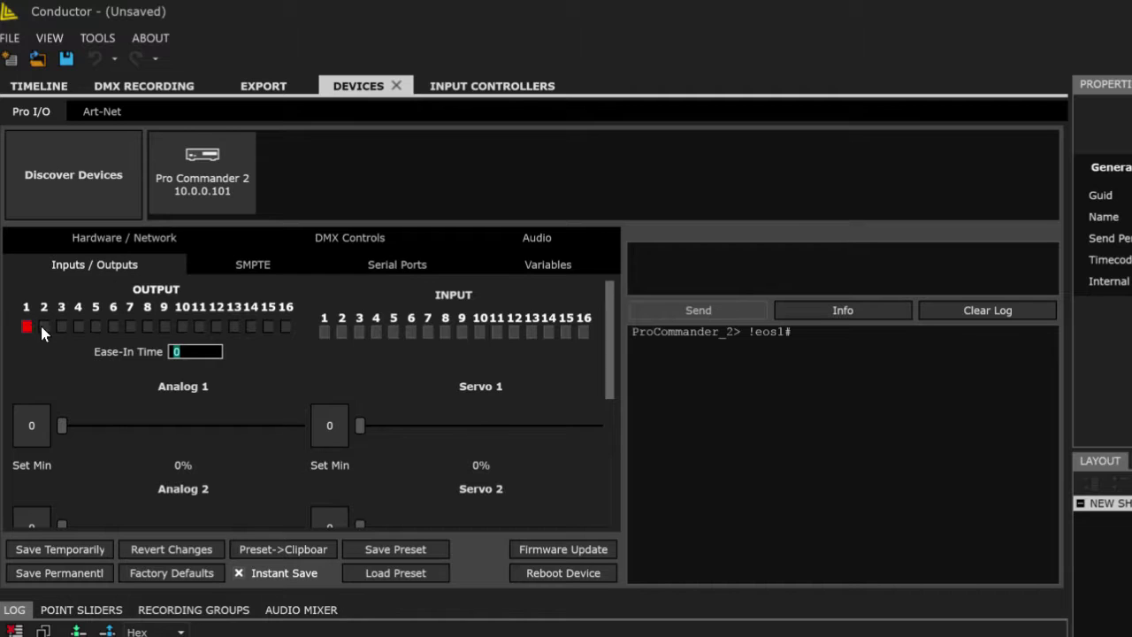
{"action": "left_click", "coordinate": [95, 326]}
{"action": "left_click", "coordinate": [199, 327]}
{"action": "left_click", "coordinate": [251, 326]}
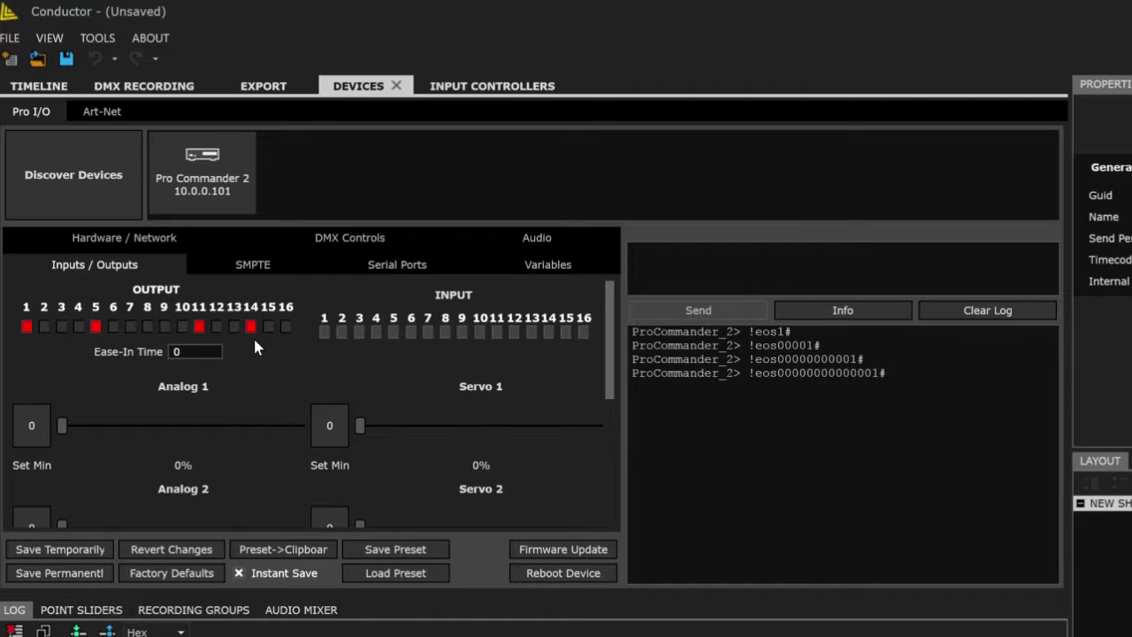
{"action": "left_click", "coordinate": [251, 326]}
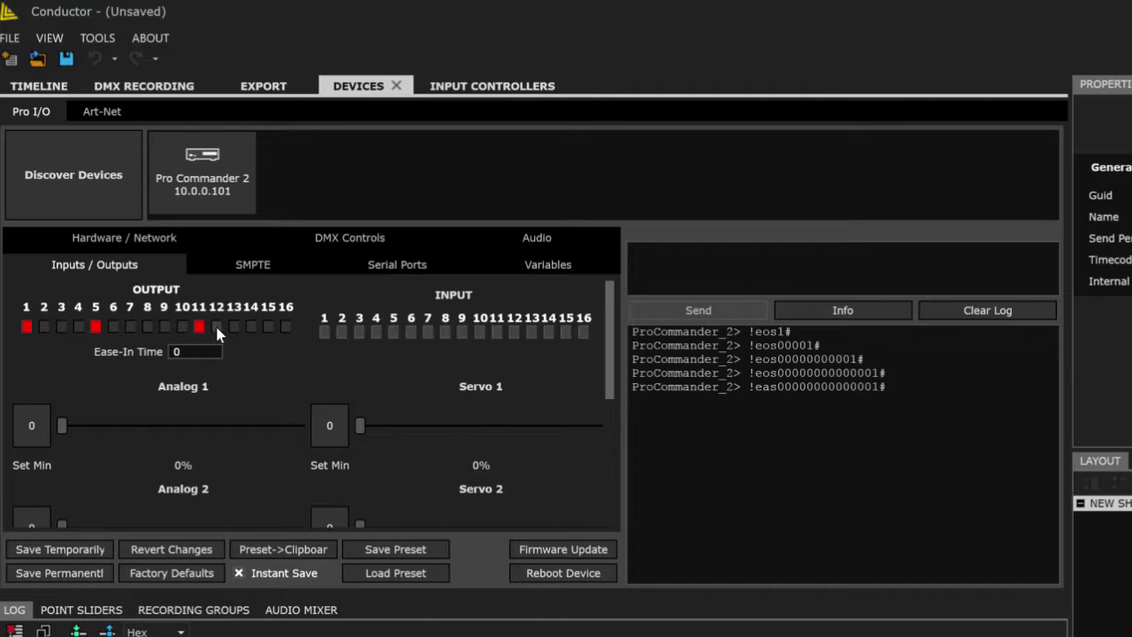
{"action": "left_click", "coordinate": [199, 327]}
{"action": "left_click", "coordinate": [95, 327]}
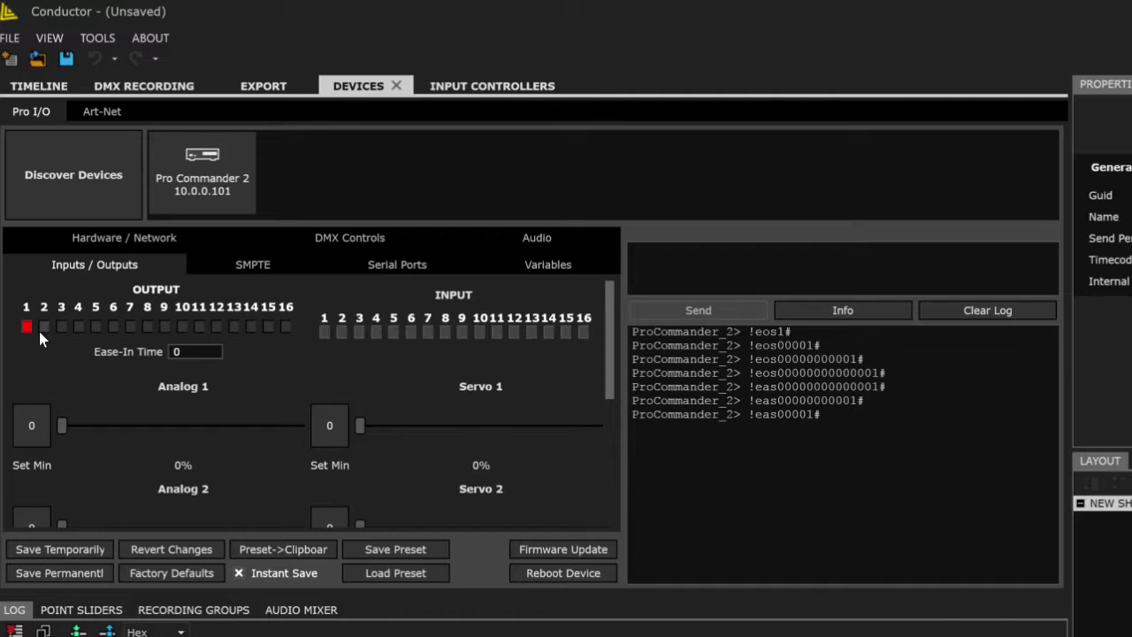
{"action": "left_click", "coordinate": [26, 326]}
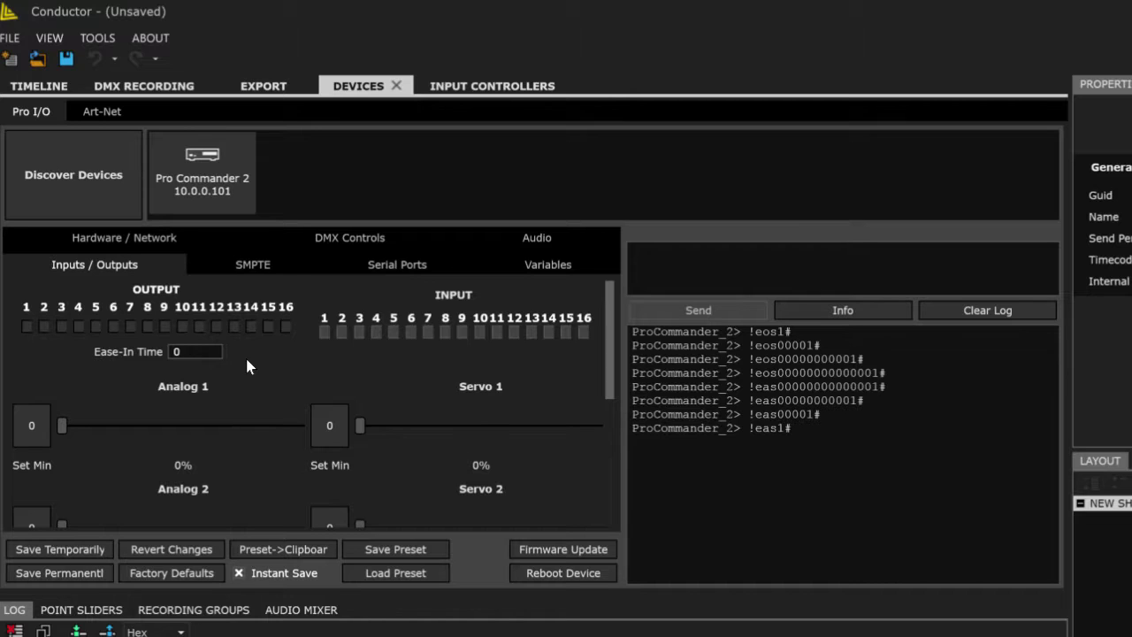
Review the Pro Commander 2's DMX control and audio settings, ending back at its hardware and network settings
{"action": "left_click", "coordinate": [327, 237]}
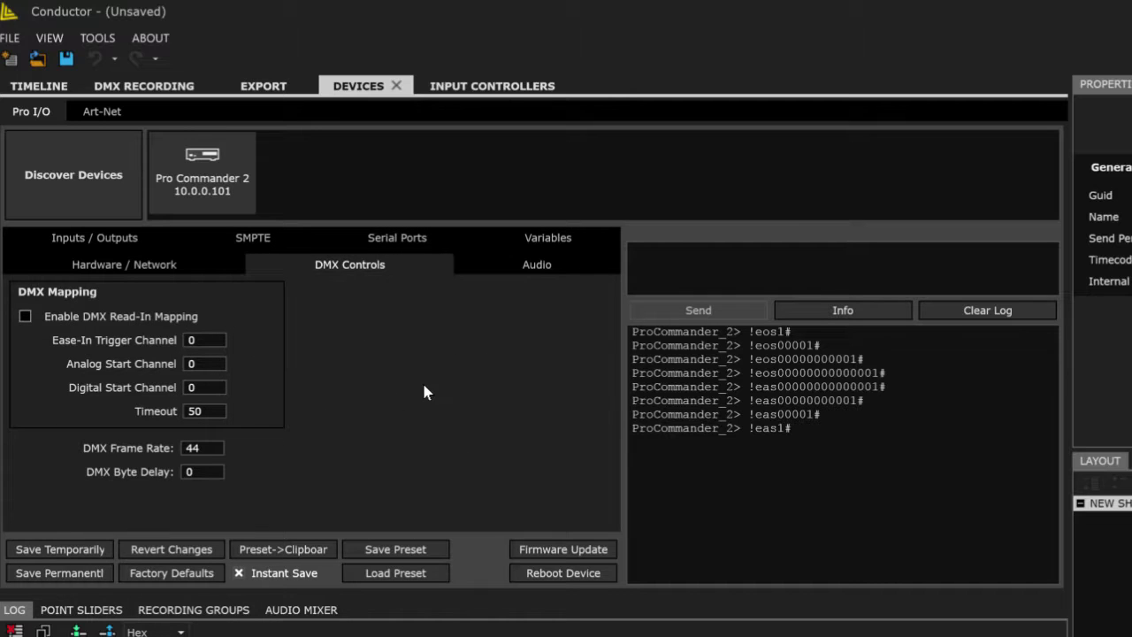
{"action": "left_click", "coordinate": [500, 265]}
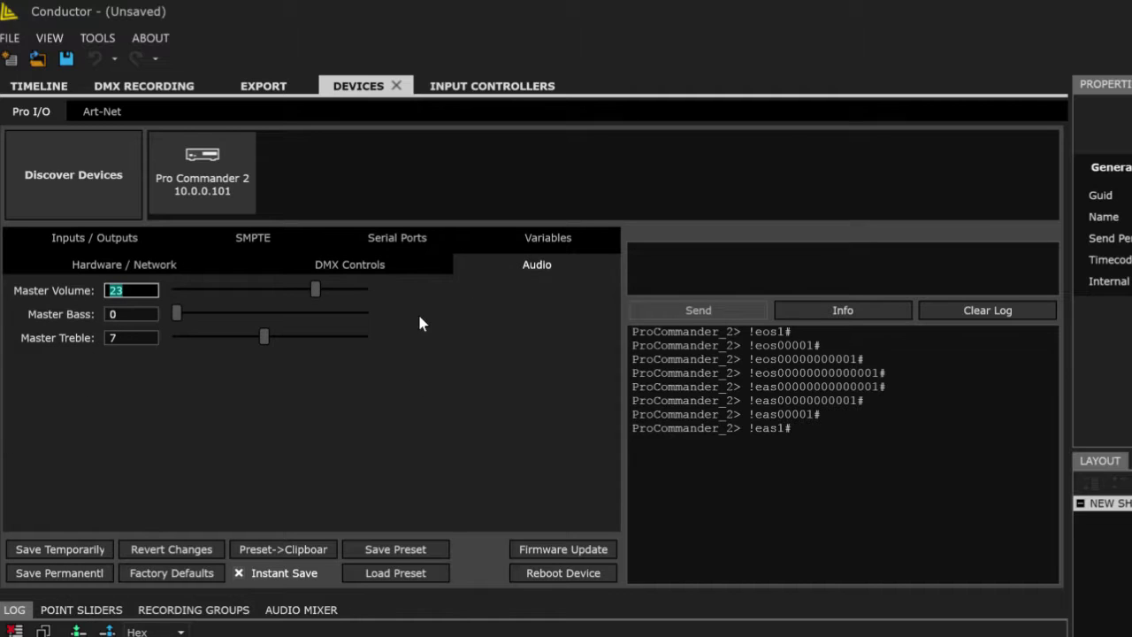
{"action": "left_click", "coordinate": [157, 269]}
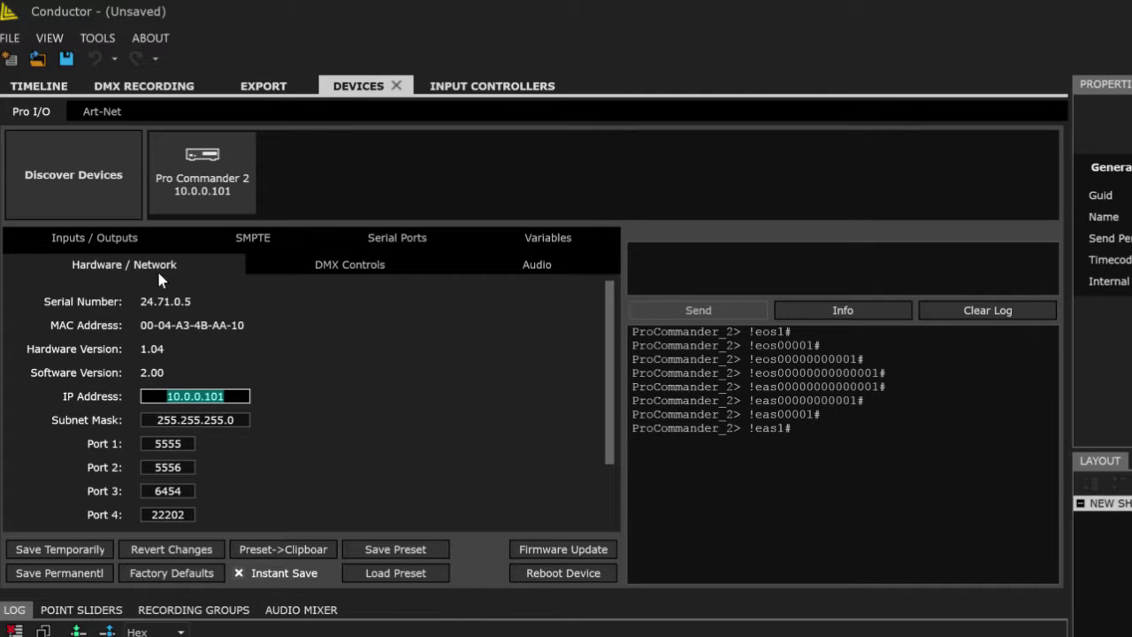
Add the discovered Pro Commander 2 to the timeline
{"action": "right_click", "coordinate": [198, 181]}
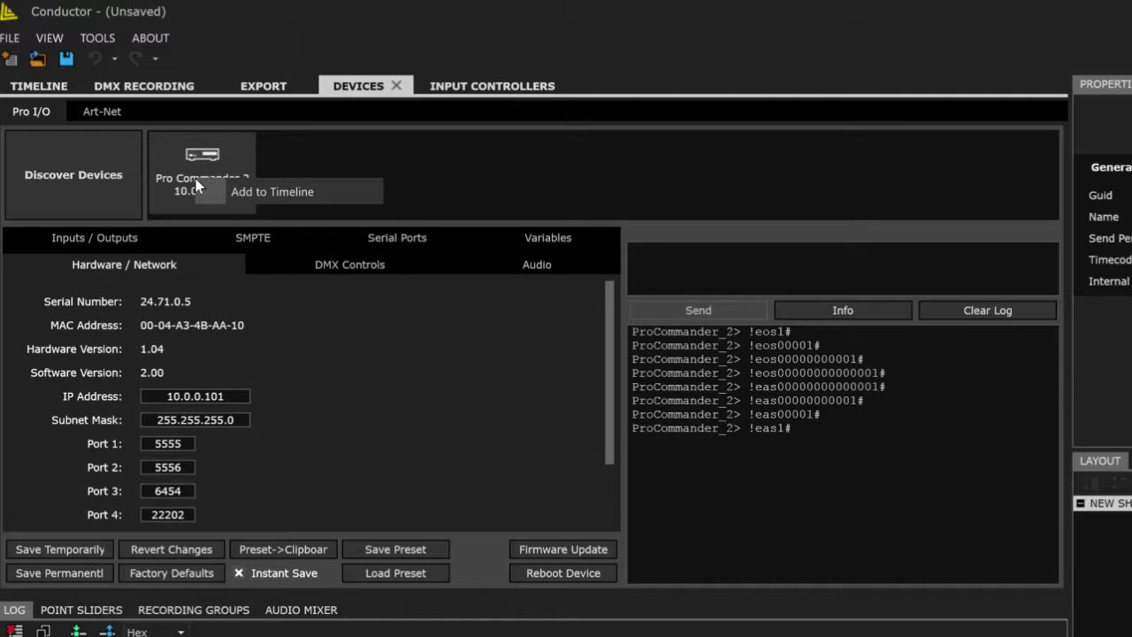
{"action": "left_click", "coordinate": [248, 192]}
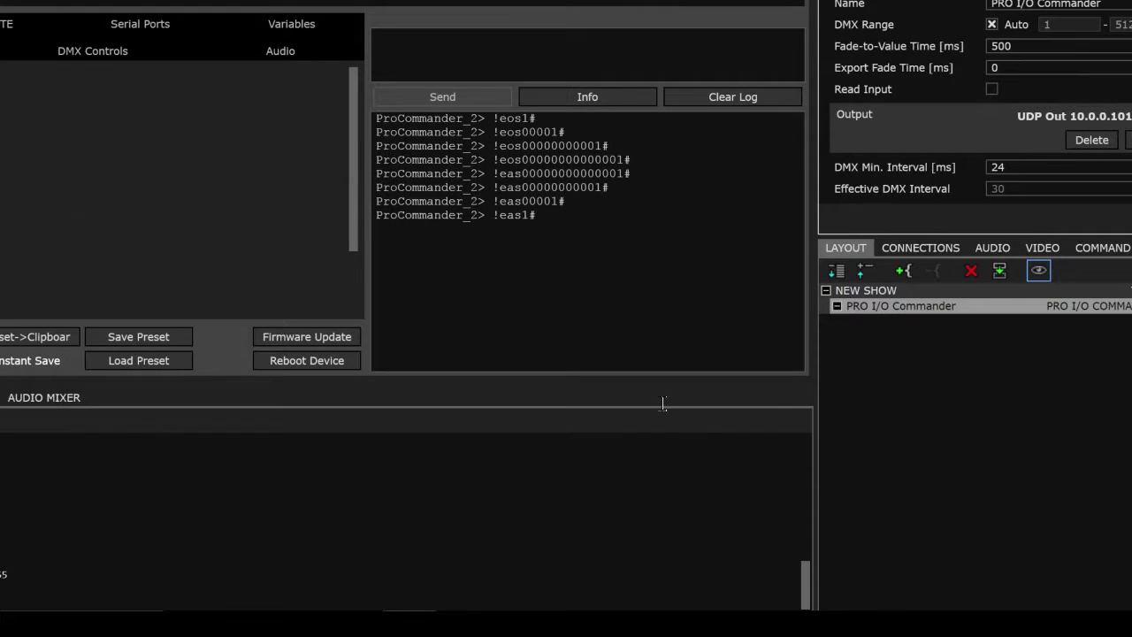
{"action": "right_click", "coordinate": [884, 304]}
{"action": "left_click", "coordinate": [873, 288]}
{"action": "right_click", "coordinate": [873, 289]}
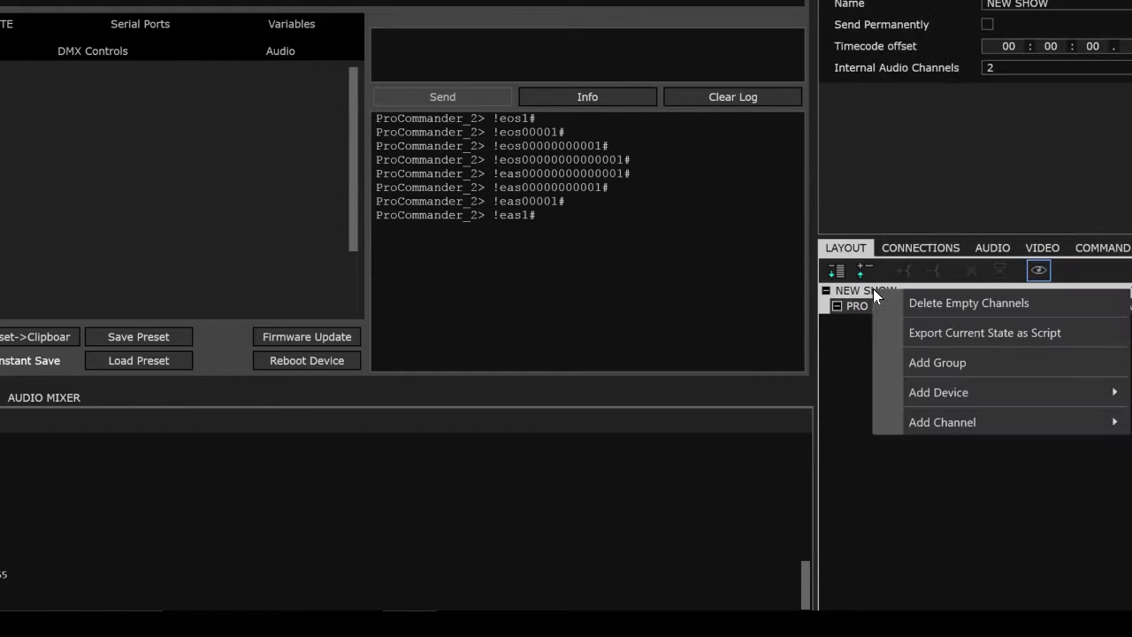
{"action": "mouse_move", "coordinate": [912, 392]}
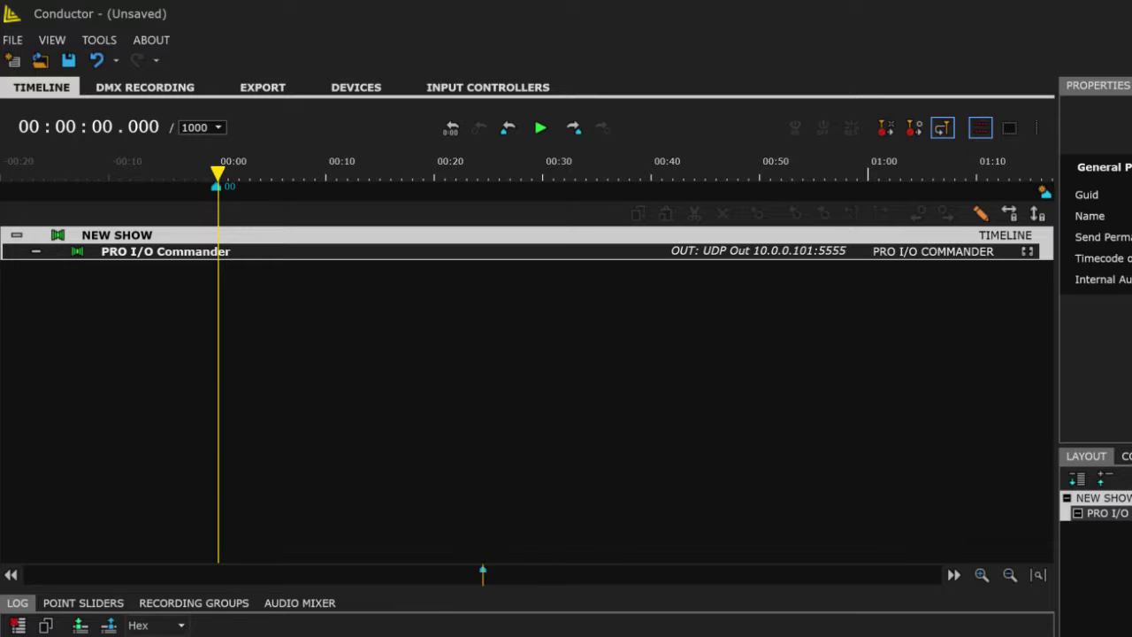
Add an audio channel to the PRO I/O Commander device in the show layout
{"action": "left_click", "coordinate": [1106, 512]}
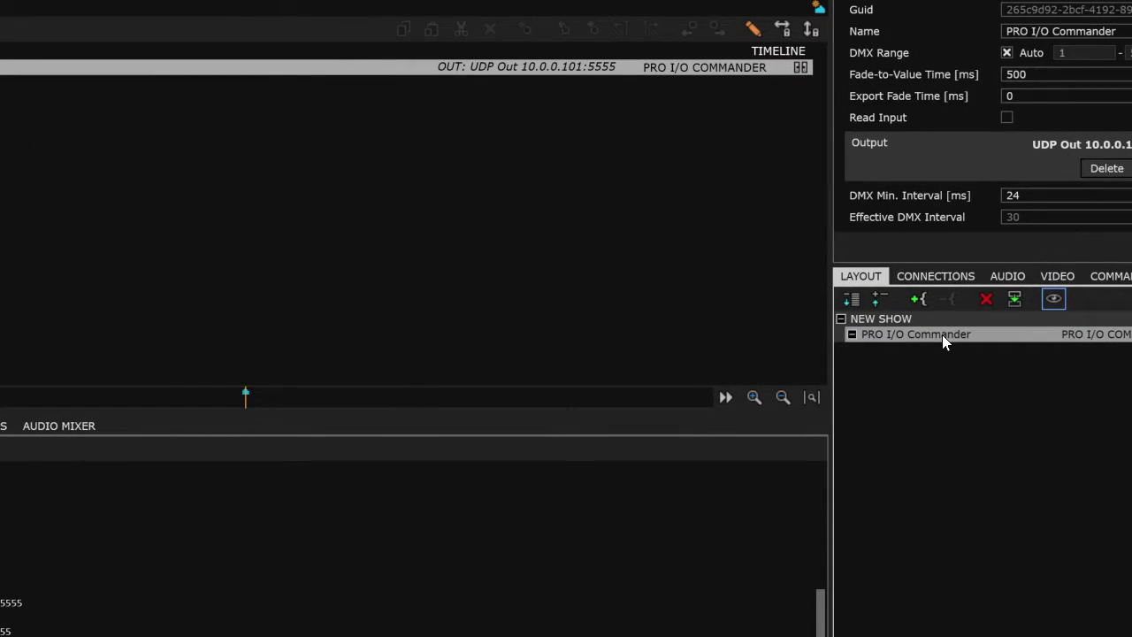
{"action": "right_click", "coordinate": [941, 334]}
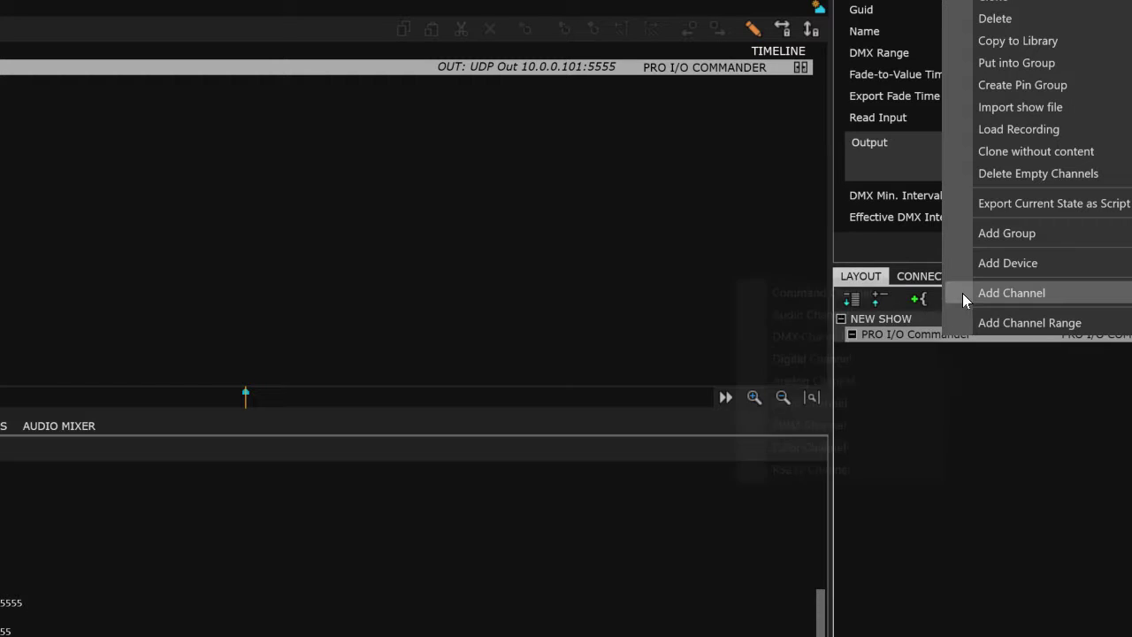
{"action": "mouse_move", "coordinate": [962, 293]}
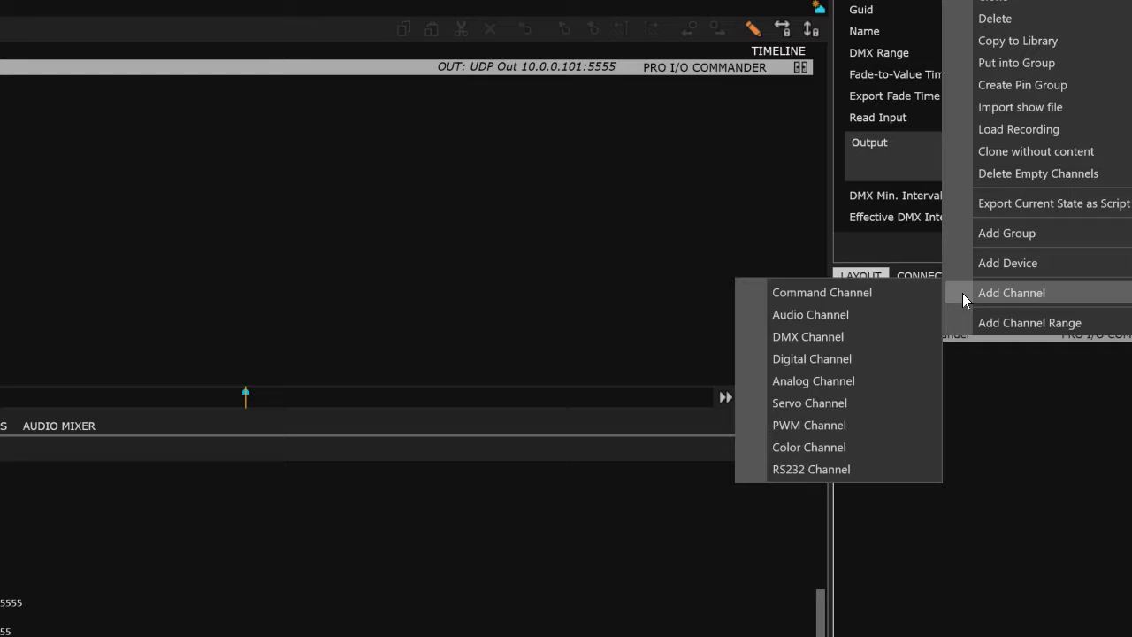
{"action": "left_click", "coordinate": [885, 314]}
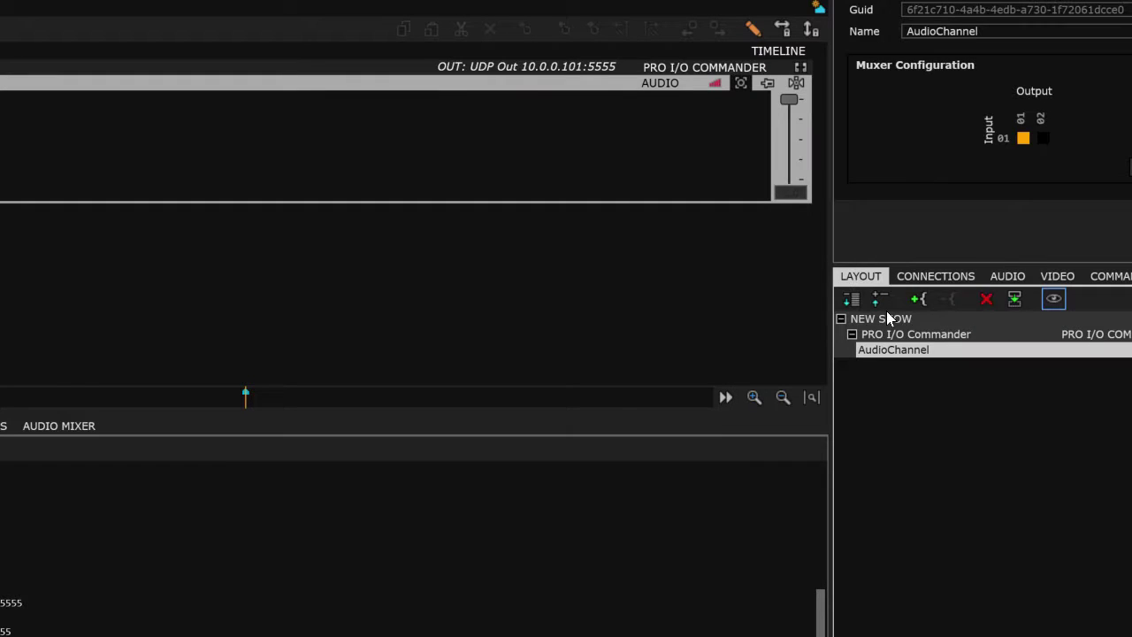
Add a channel range from 1 to 5 to the PRO I/O Commander device
{"action": "left_click", "coordinate": [920, 332]}
{"action": "right_click", "coordinate": [921, 332]}
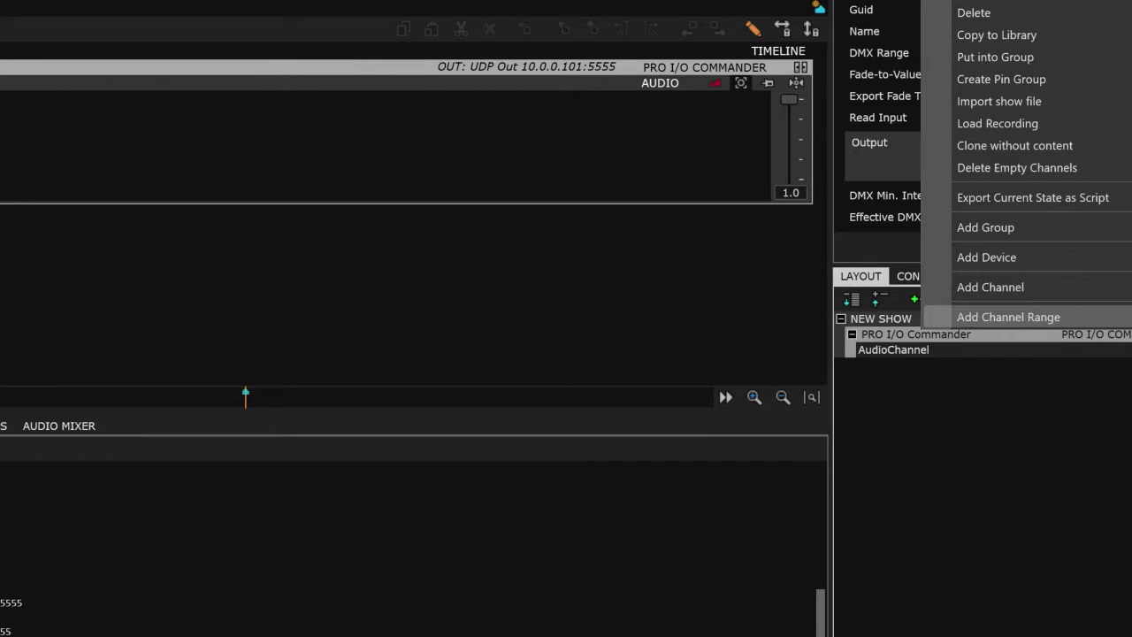
{"action": "mouse_move", "coordinate": [1008, 316]}
{"action": "left_click_drag", "start_coordinate": [1080, 371], "coordinate": [1054, 375]}
{"action": "type", "text": "5"}
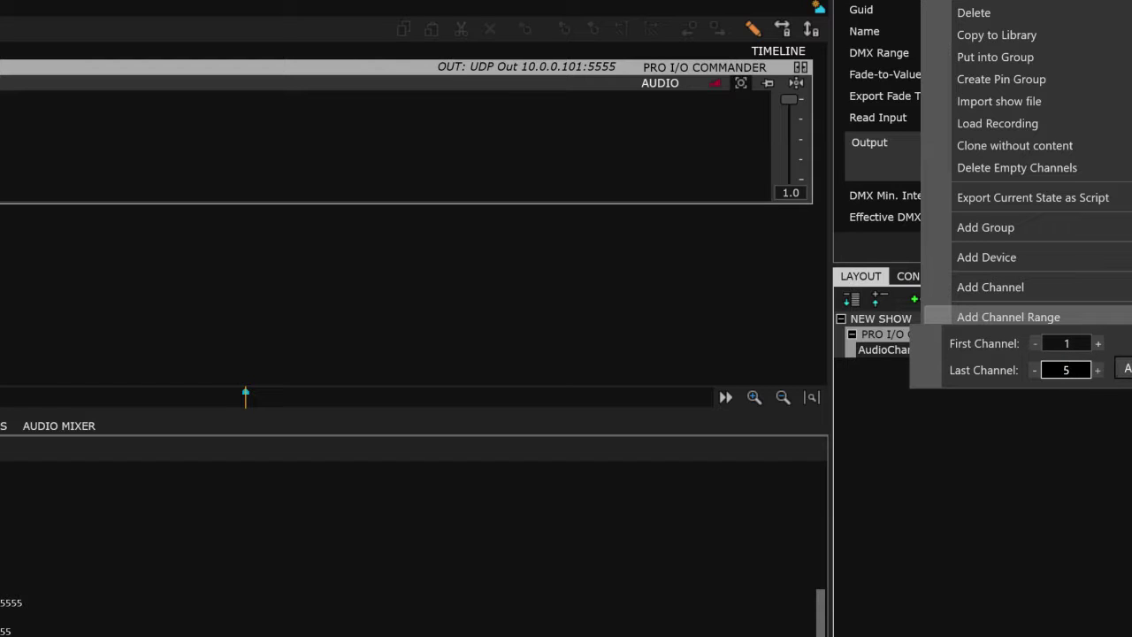
{"action": "left_click", "coordinate": [1124, 369]}
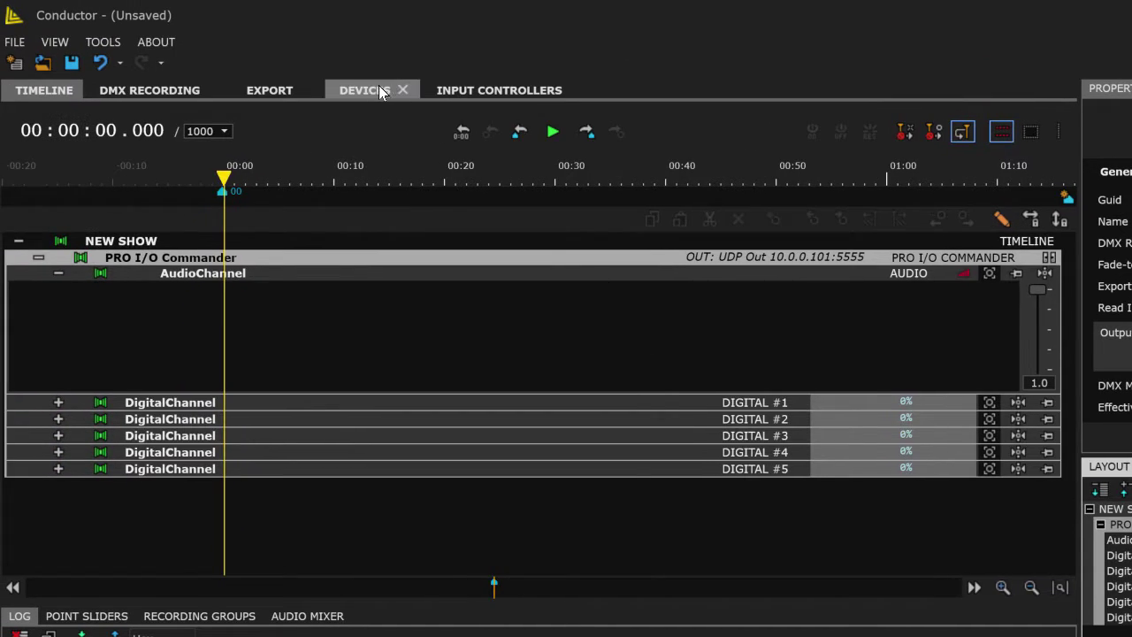
Test the Pro Commander 2's digital outputs 1 through 5, switching each one on and off in turn
{"action": "left_click", "coordinate": [367, 90]}
{"action": "left_click", "coordinate": [104, 243]}
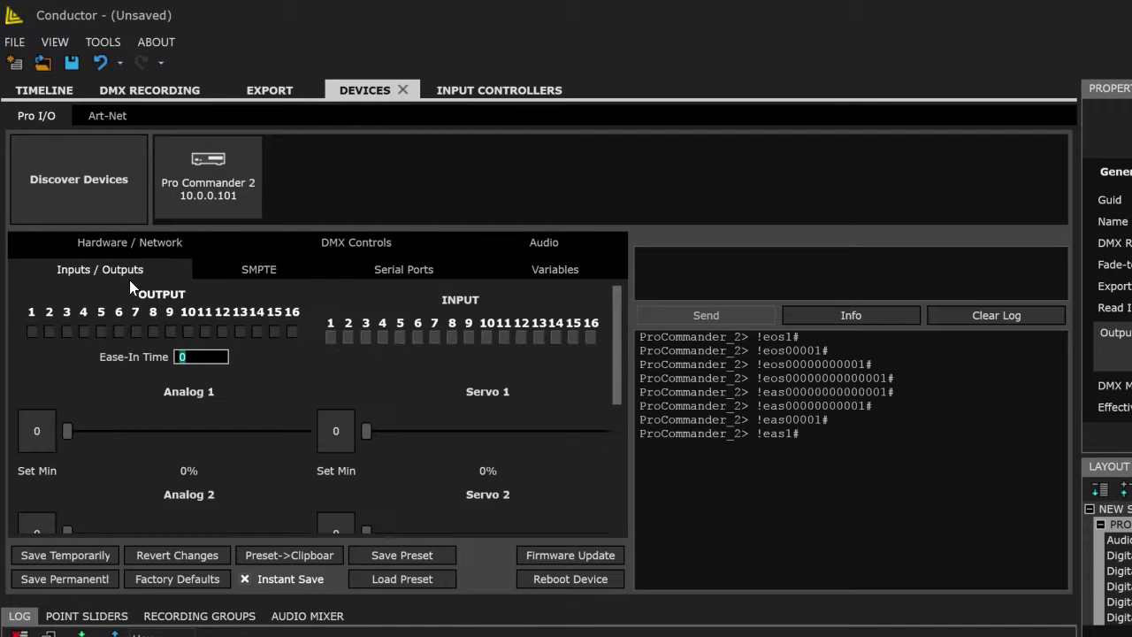
{"action": "left_click", "coordinate": [32, 331]}
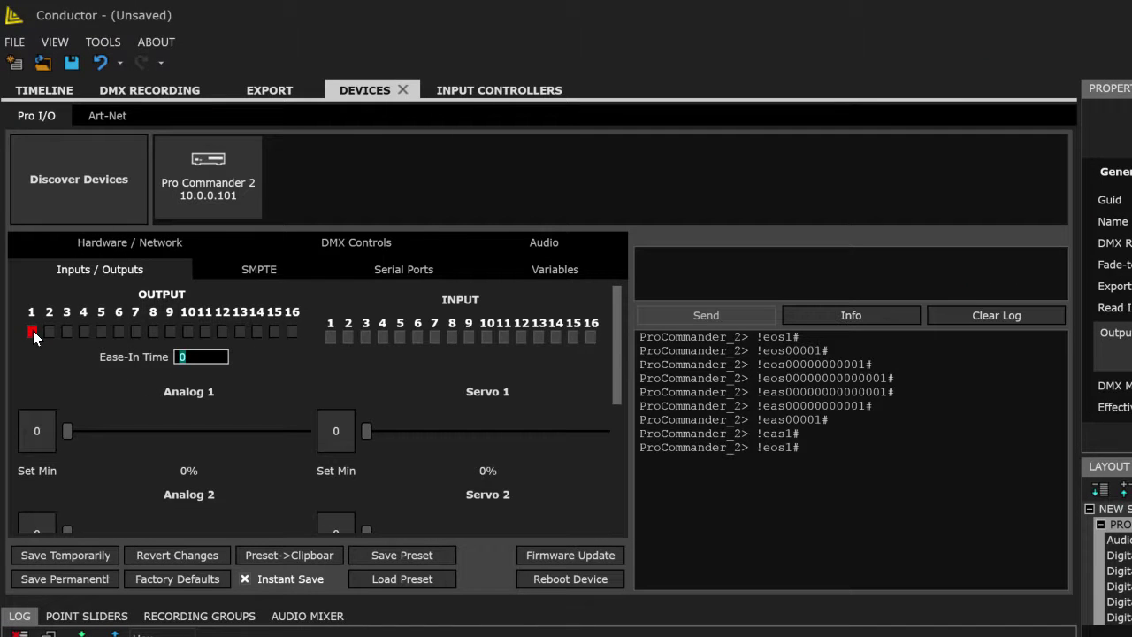
{"action": "left_click", "coordinate": [32, 332]}
{"action": "left_click", "coordinate": [49, 332]}
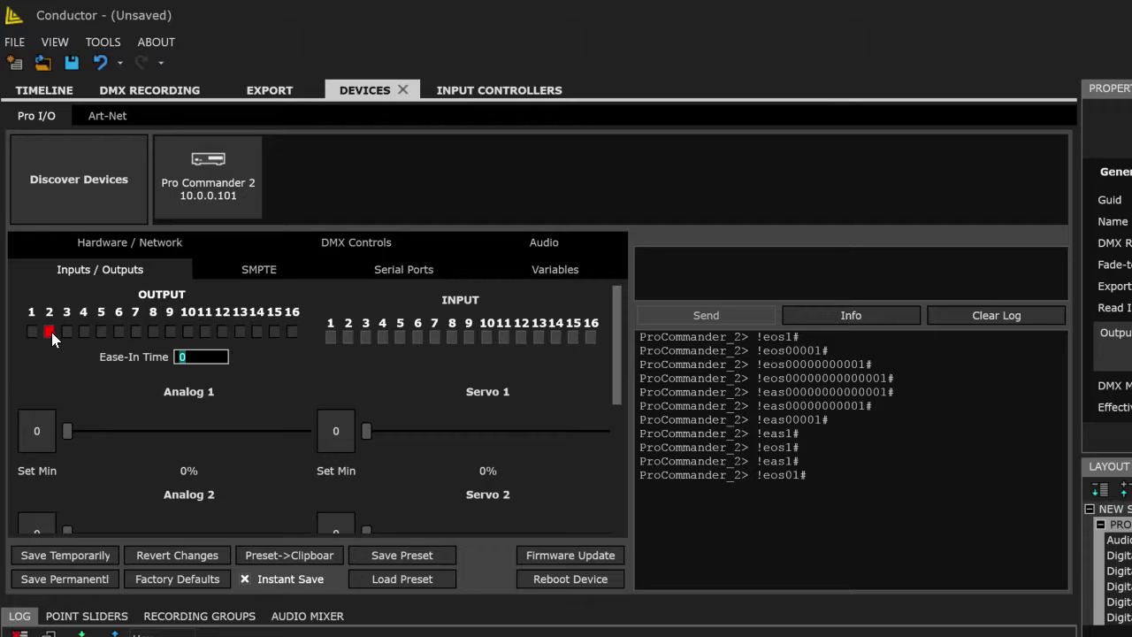
{"action": "left_click", "coordinate": [48, 331]}
{"action": "left_click", "coordinate": [66, 332]}
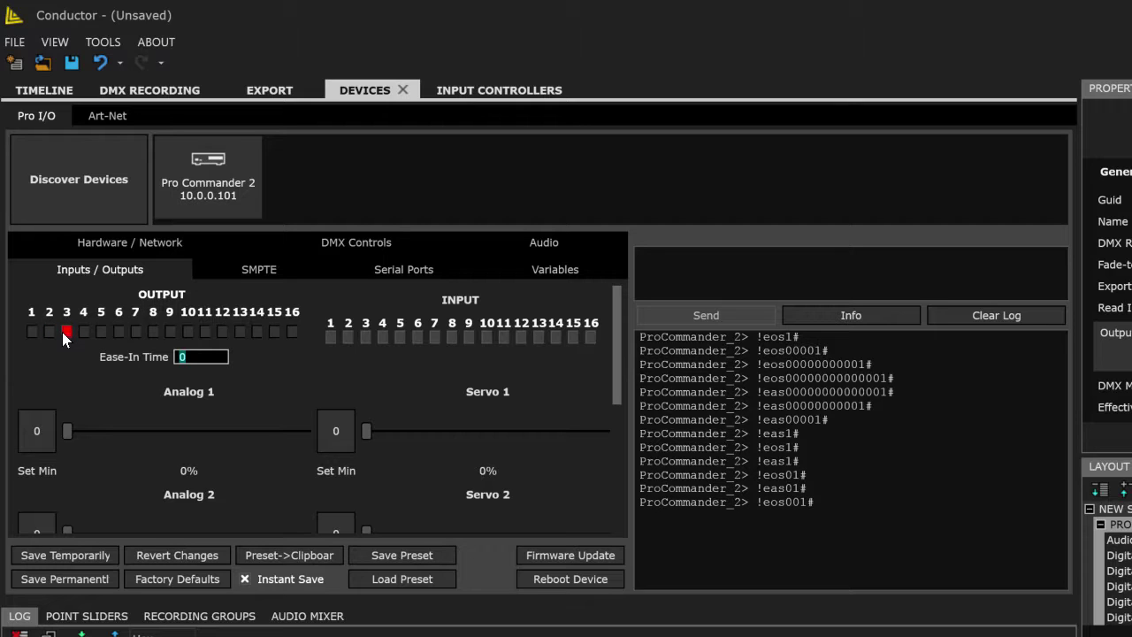
{"action": "left_click", "coordinate": [67, 332]}
{"action": "left_click", "coordinate": [83, 331]}
{"action": "left_click", "coordinate": [83, 331]}
{"action": "left_click", "coordinate": [100, 331]}
{"action": "left_click", "coordinate": [103, 332]}
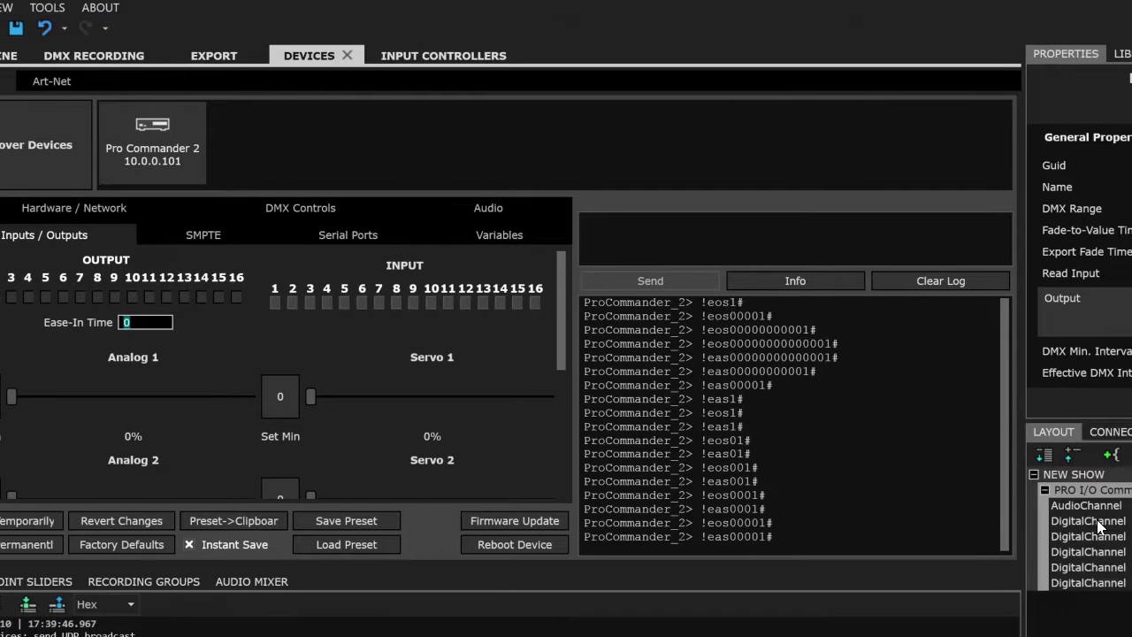
Rename the Digital #1 channel in the show layout to Mouth
{"action": "double_click", "coordinate": [1120, 554]}
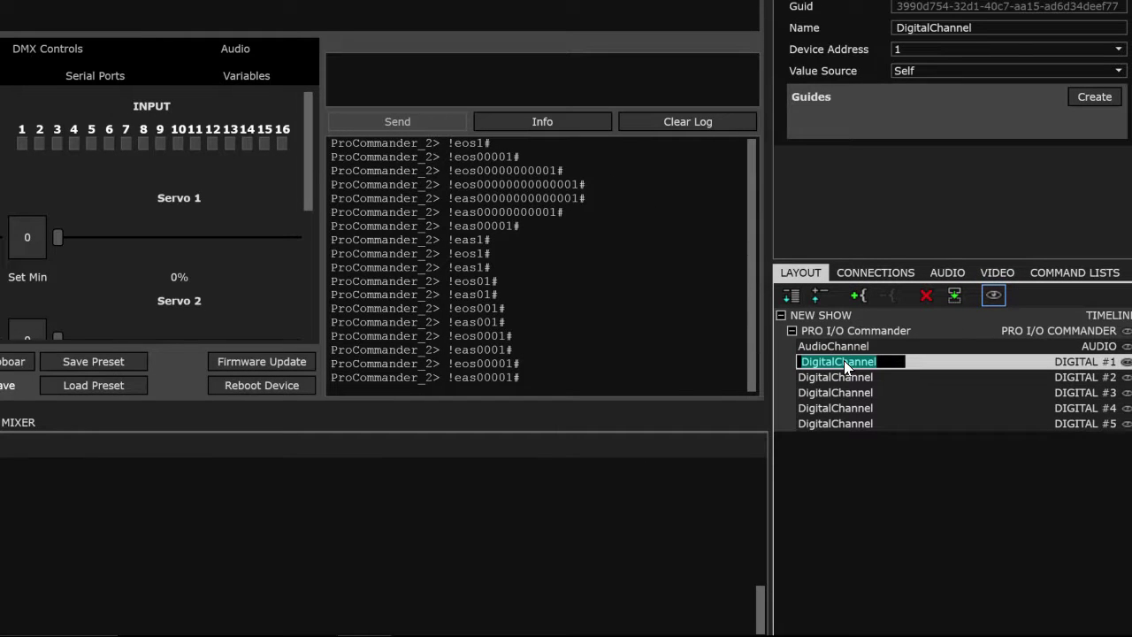
{"action": "type", "text": "Mouth"}
{"action": "key", "text": "Return"}
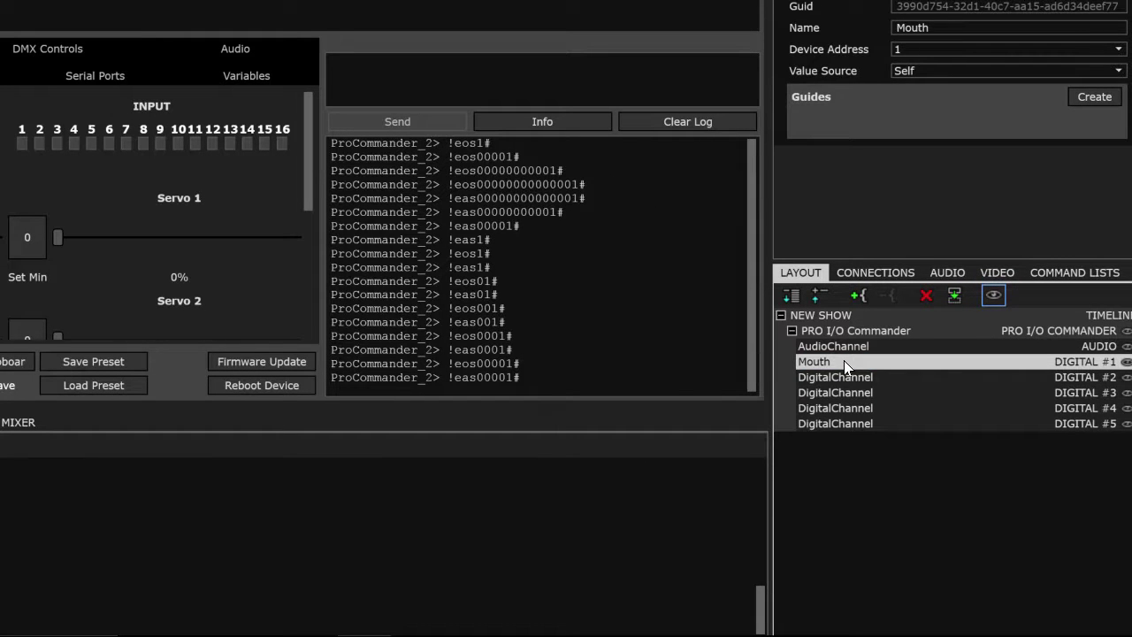
Rename the Digital #2 channel to Eyes Left and the Digital #3 channel to Eyes Right in the show layout
{"action": "double_click", "coordinate": [845, 376]}
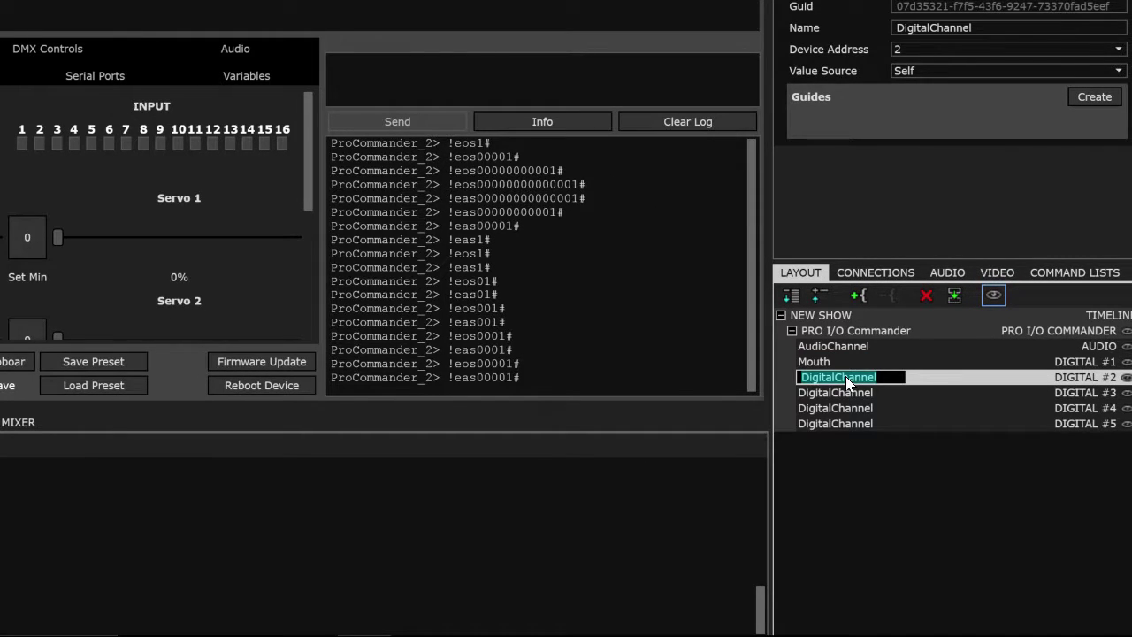
{"action": "type", "text": "Eyes Left"}
{"action": "key", "text": "Return"}
{"action": "double_click", "coordinate": [846, 392]}
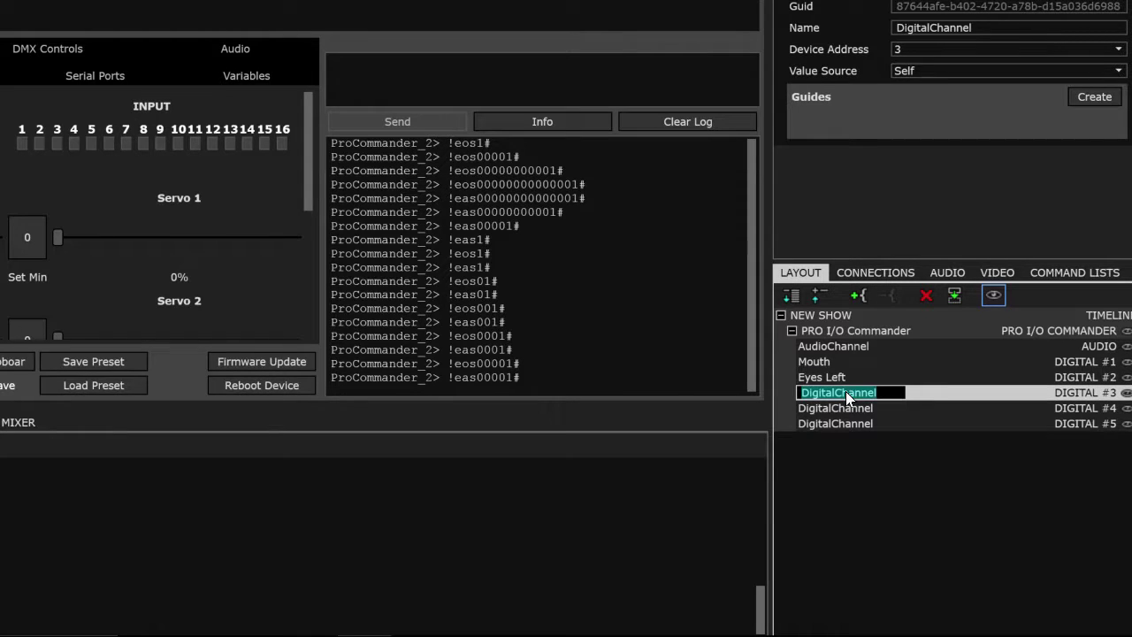
{"action": "type", "text": "Eyes Right"}
{"action": "double_click", "coordinate": [852, 408]}
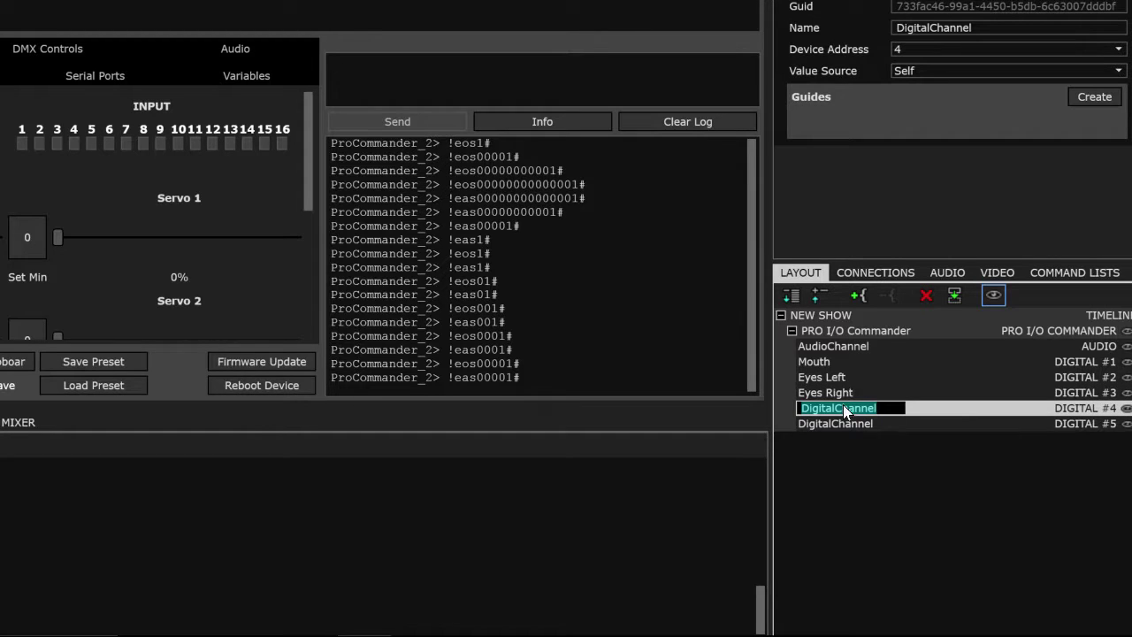
Rename the Digital #2 channel to Eyes Blink and the Digital #3 channel to Eyes Left
{"action": "double_click", "coordinate": [836, 377]}
{"action": "type", "text": "Eye"}
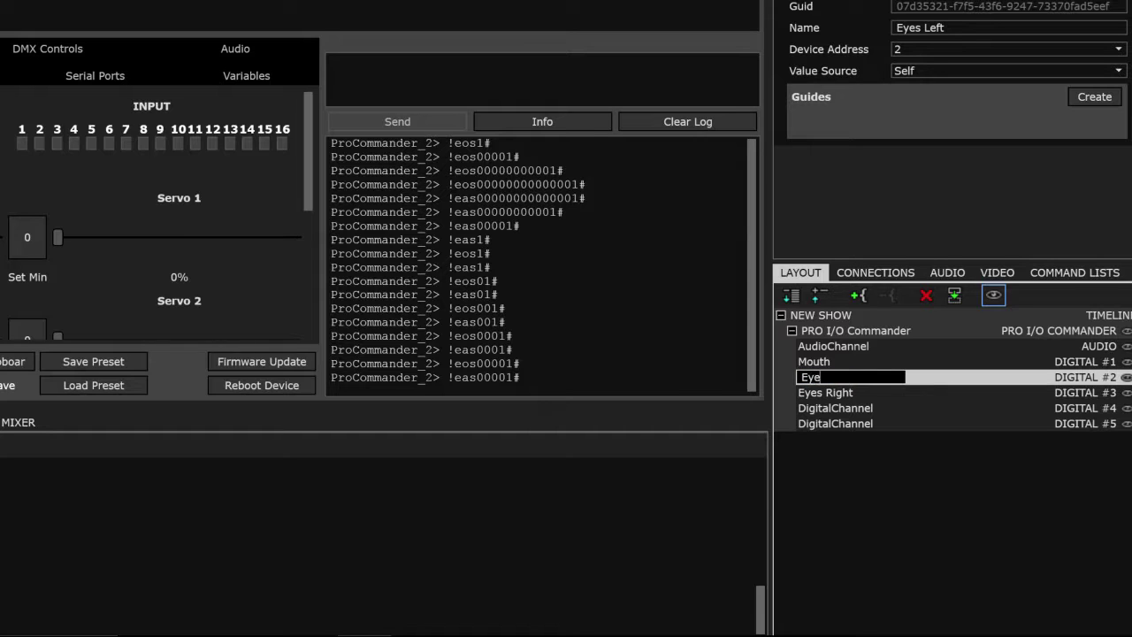
{"action": "type", "text": "s Blink"}
{"action": "key", "text": "Return"}
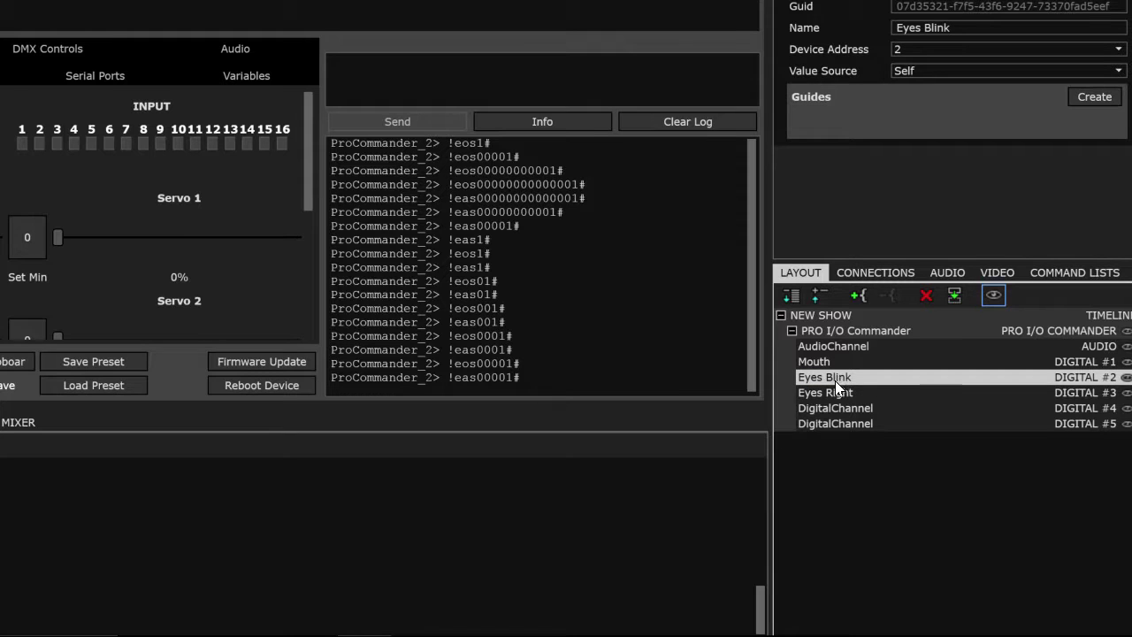
{"action": "double_click", "coordinate": [828, 393]}
{"action": "key", "text": "BackSpace"}
{"action": "type", "text": "Eyes "}
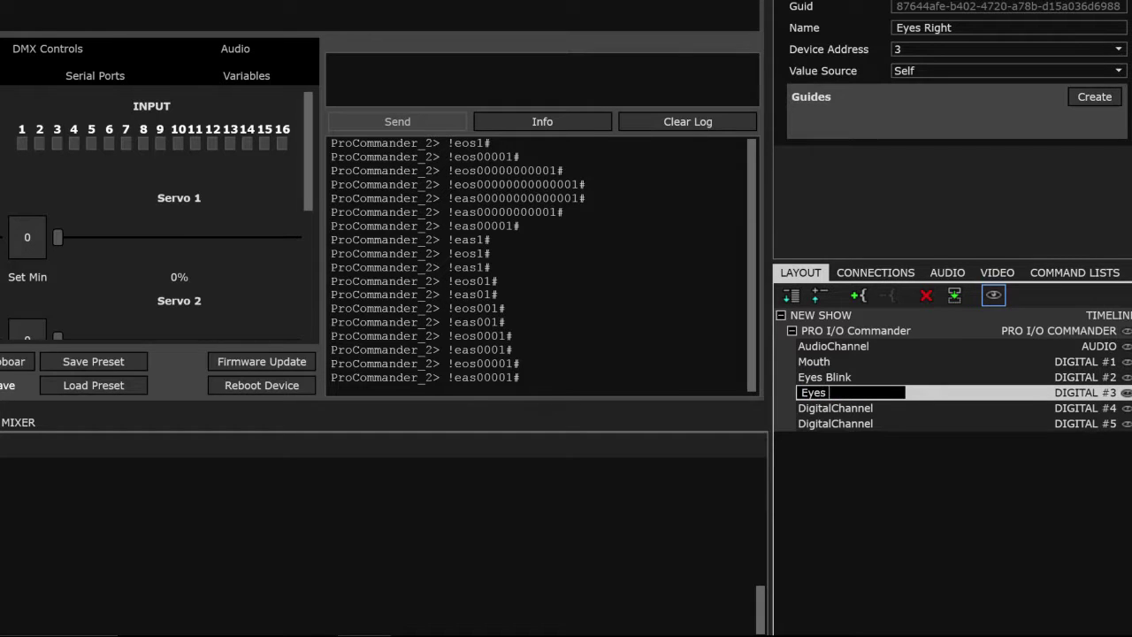
{"action": "type", "text": "Left"}
{"action": "key", "text": "Return"}
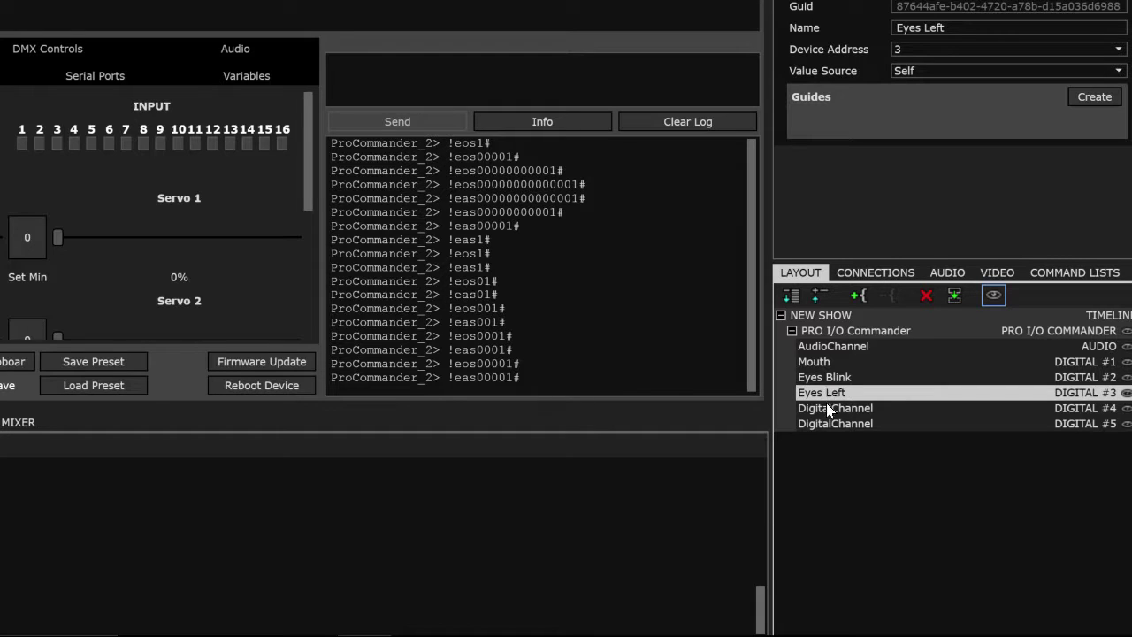
Rename the Digital #4 channel to Eyes Right and the Digital #5 channel to Head Nod
{"action": "double_click", "coordinate": [828, 408]}
{"action": "key", "text": "BackSpace"}
{"action": "type", "text": "Eyes Right"}
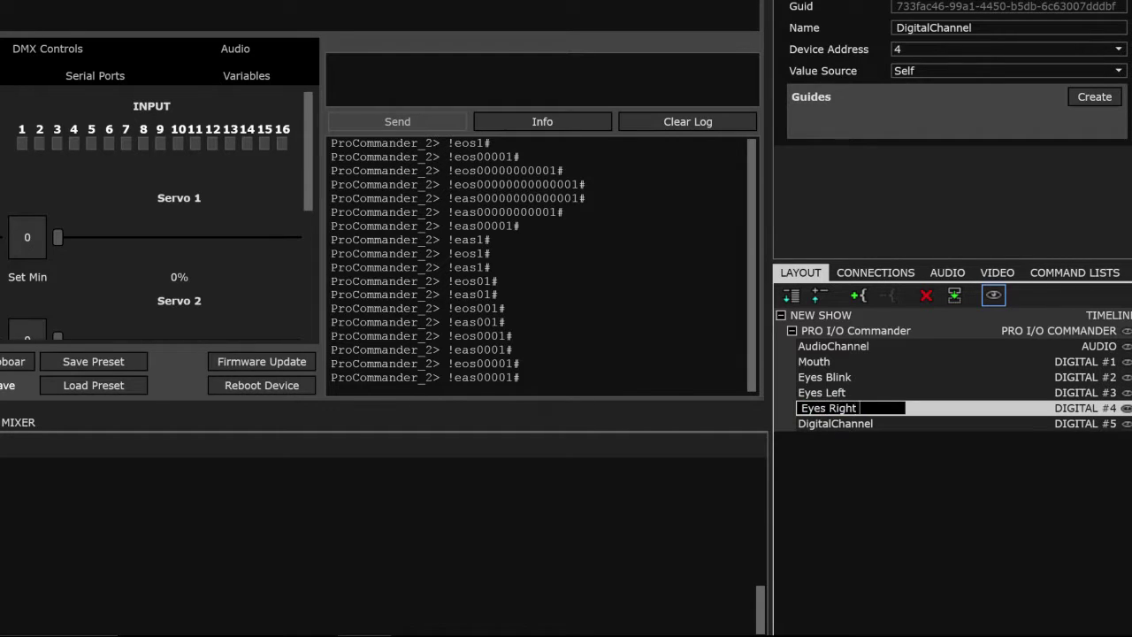
{"action": "key", "text": "Return"}
{"action": "double_click", "coordinate": [828, 423]}
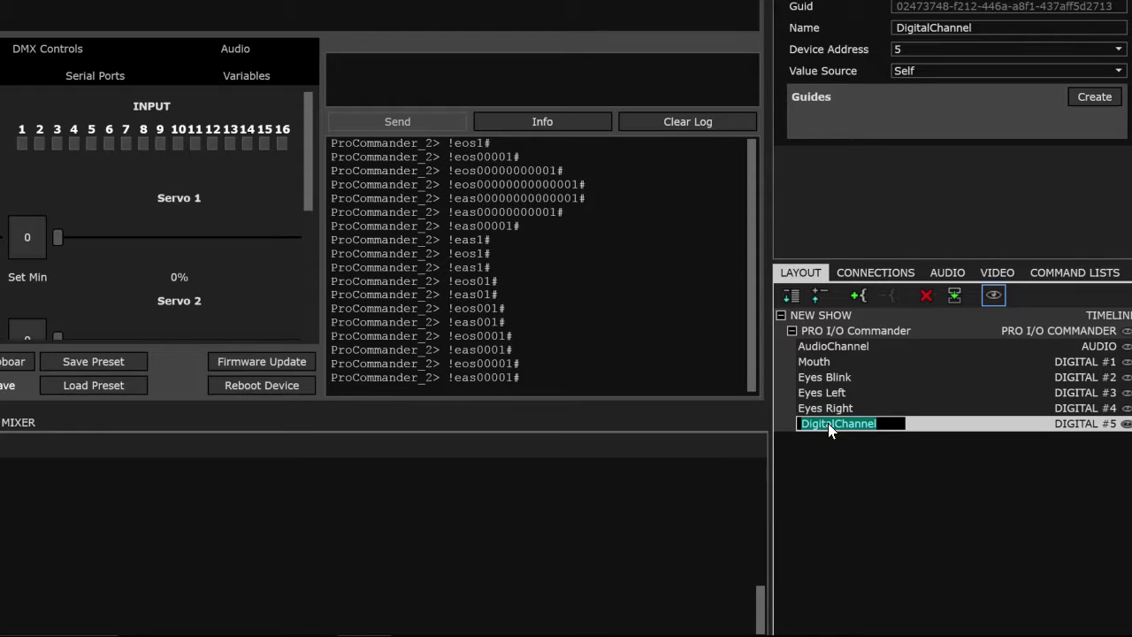
{"action": "type", "text": "Head Nod"}
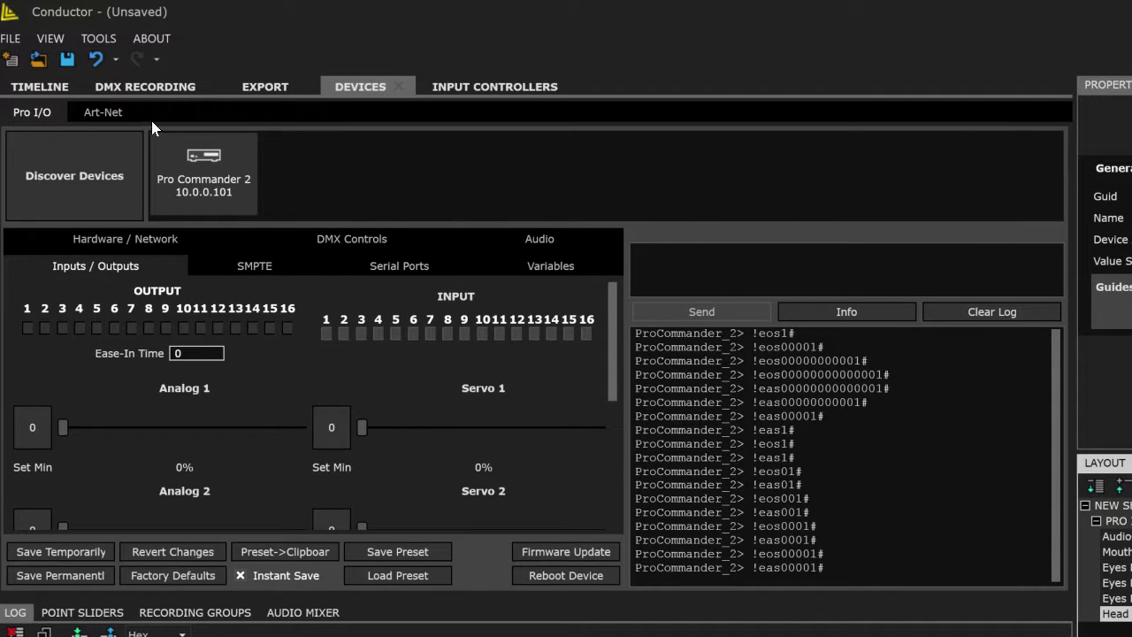
Review the digital channels from Mouth to Head Nod and the audio channel on the timeline
{"action": "left_click", "coordinate": [44, 85]}
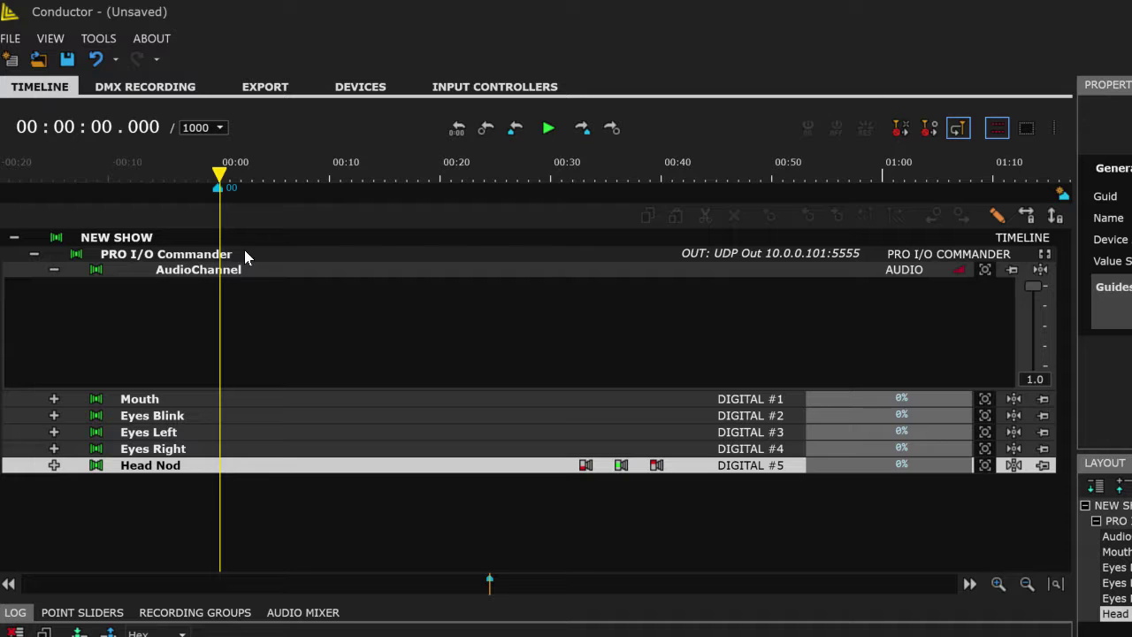
{"action": "double_click", "coordinate": [152, 399]}
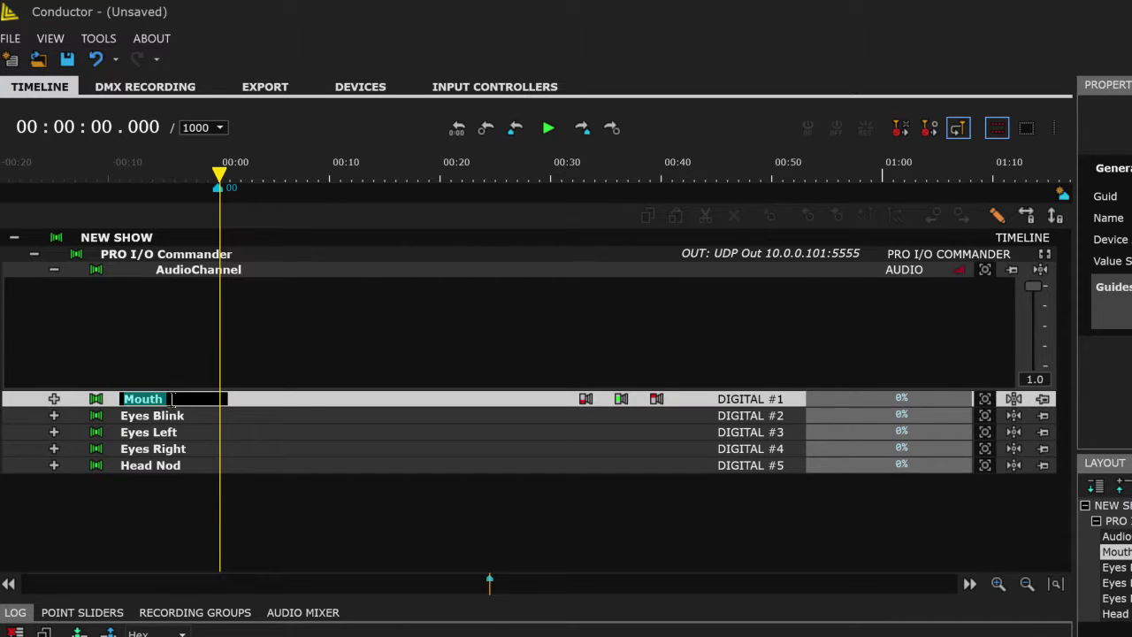
{"action": "double_click", "coordinate": [167, 417]}
{"action": "double_click", "coordinate": [166, 432]}
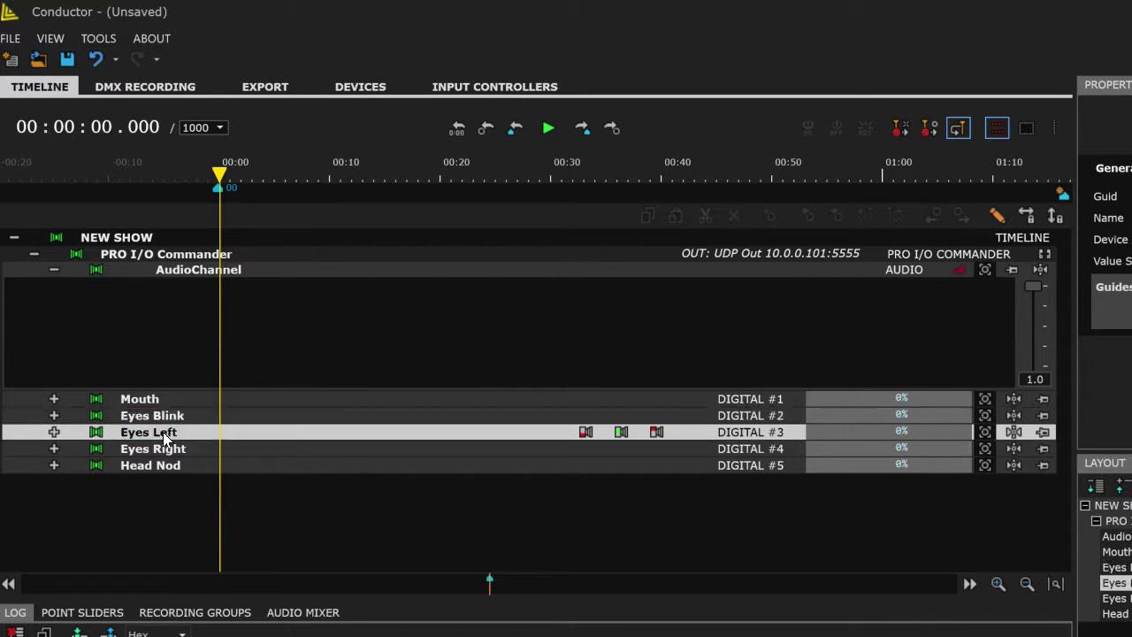
{"action": "double_click", "coordinate": [167, 449]}
{"action": "double_click", "coordinate": [166, 466]}
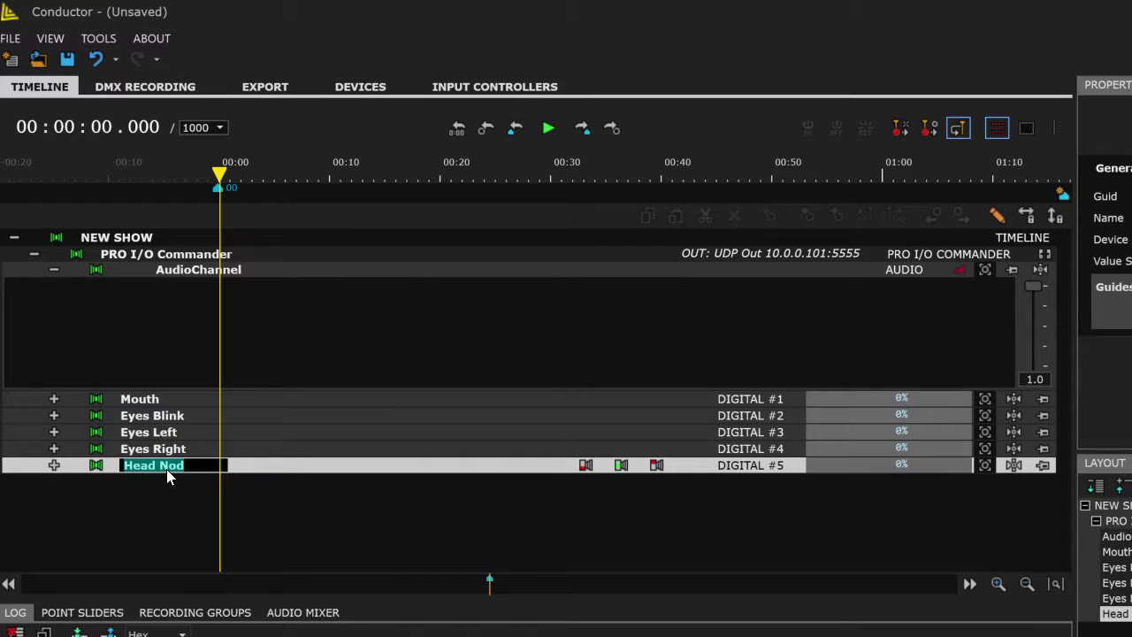
{"action": "left_click", "coordinate": [184, 372]}
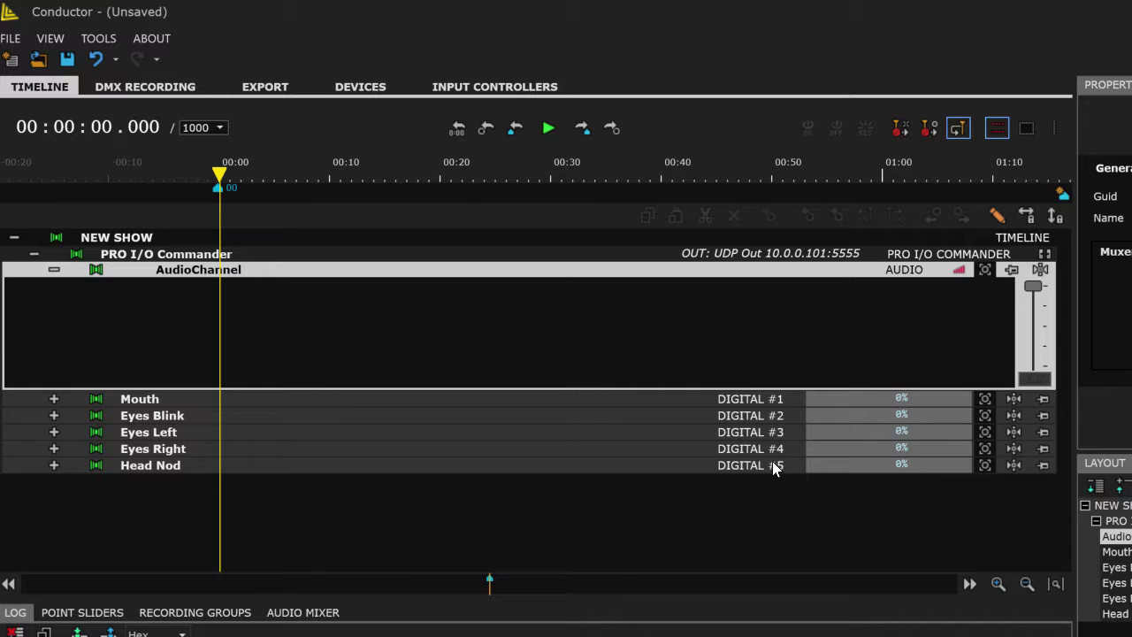
Test the Pro Commander 2's digital output 5 from the device controls and return to the timeline
{"action": "left_click", "coordinate": [356, 88]}
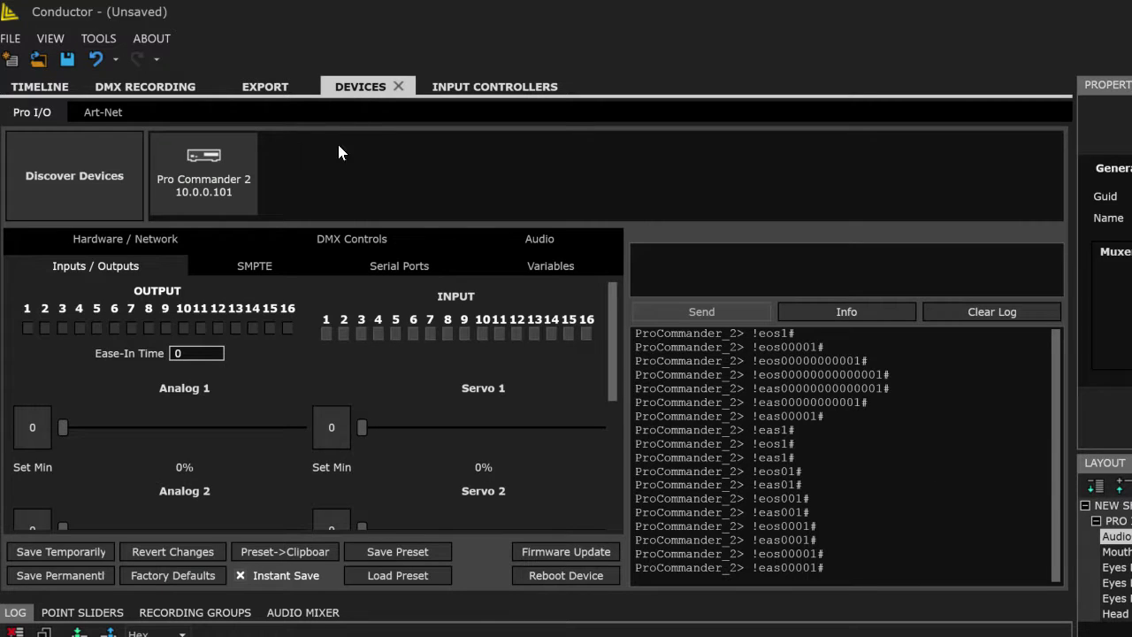
{"action": "left_click", "coordinate": [97, 327]}
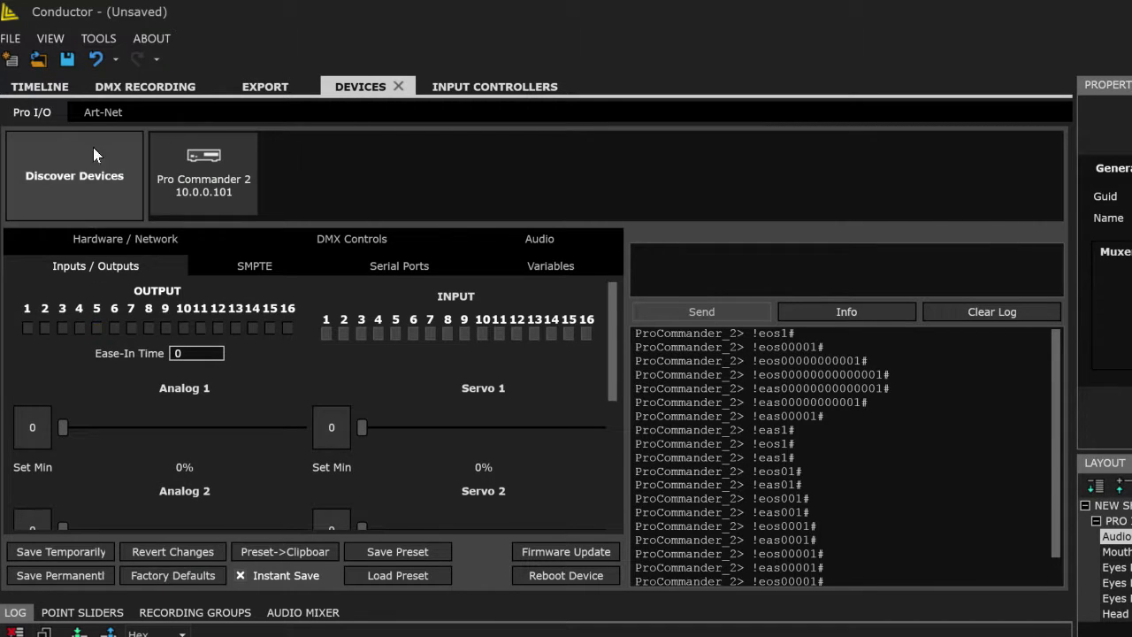
{"action": "left_click", "coordinate": [41, 86]}
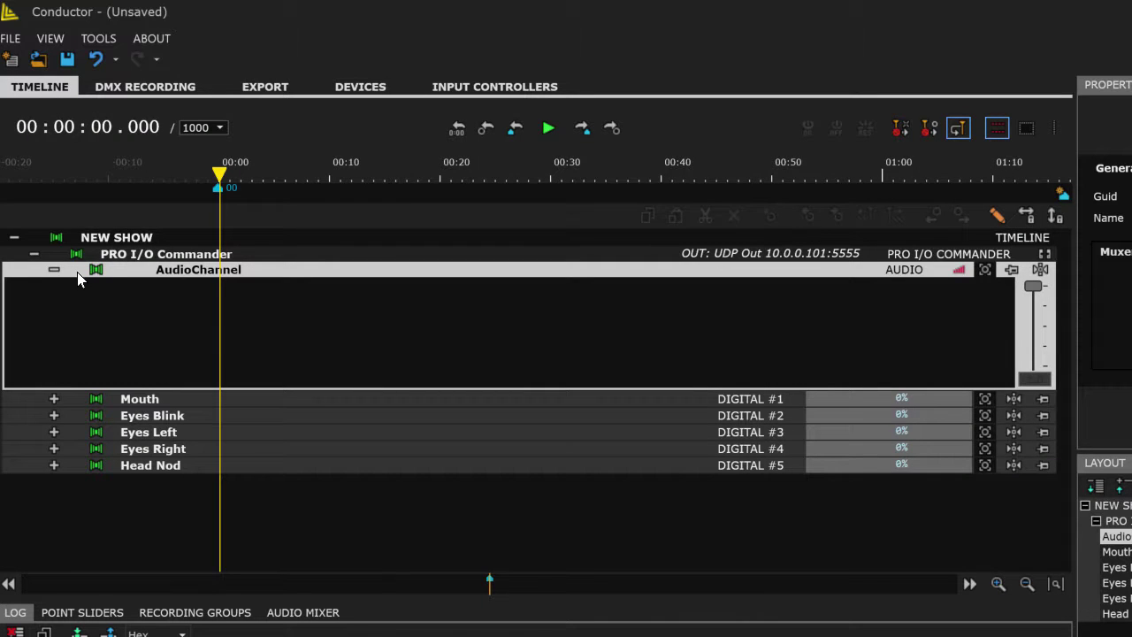
Add two on-blocks to the Mouth channel, at about 5–9 s and 15–19 s, and play the timeline to test them
{"action": "left_click", "coordinate": [54, 269]}
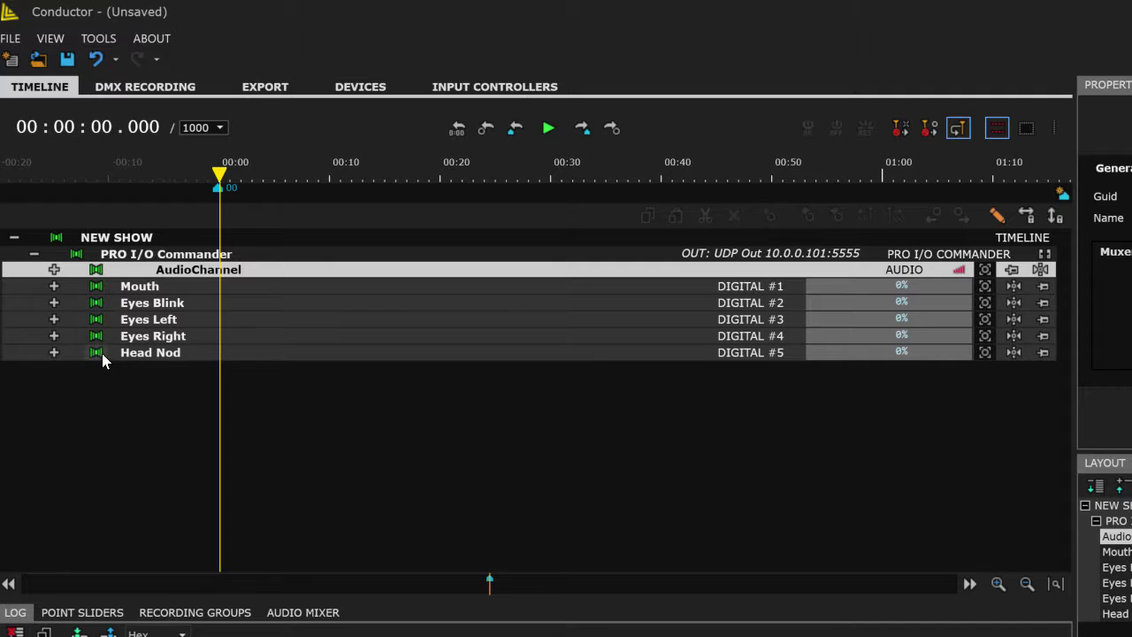
{"action": "left_click", "coordinate": [54, 286]}
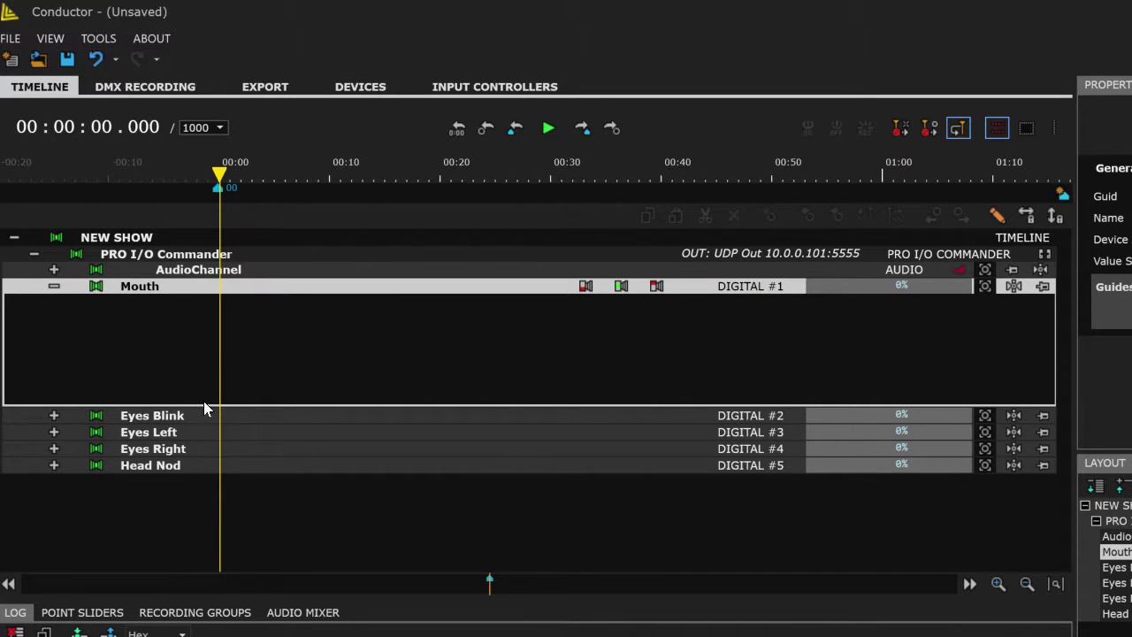
{"action": "double_click", "coordinate": [274, 318]}
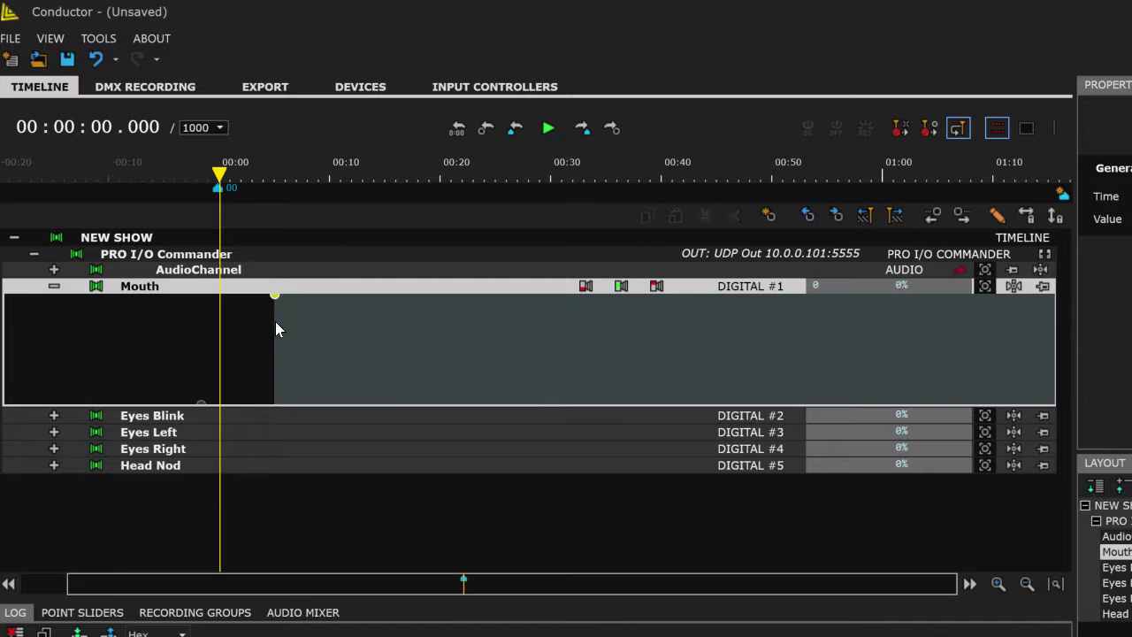
{"action": "double_click", "coordinate": [317, 389]}
{"action": "double_click", "coordinate": [390, 297]}
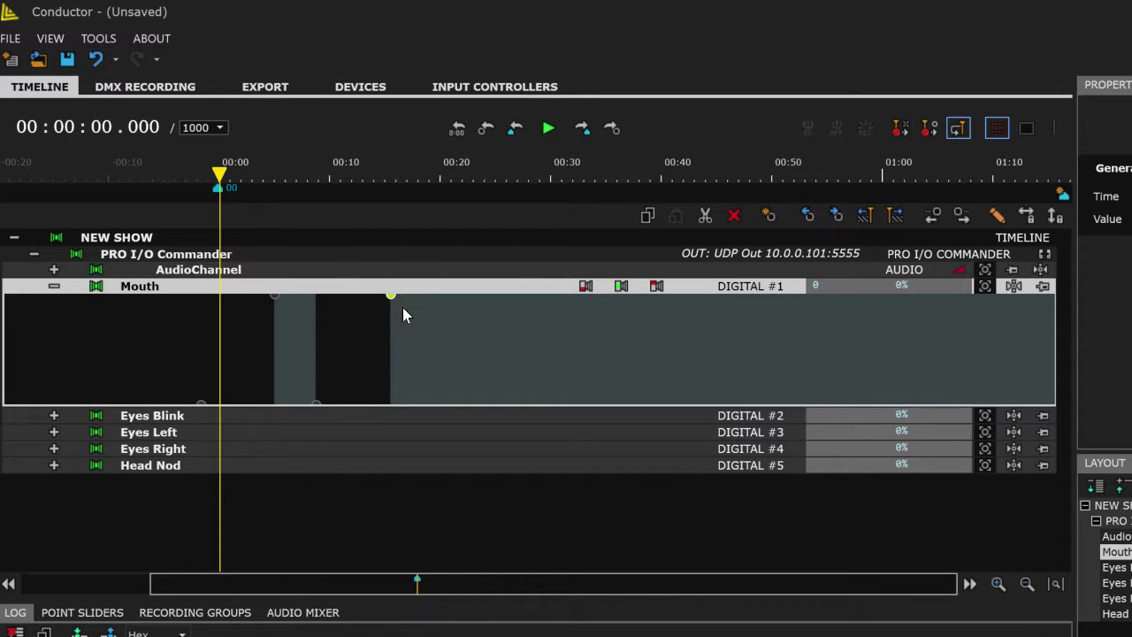
{"action": "double_click", "coordinate": [425, 393]}
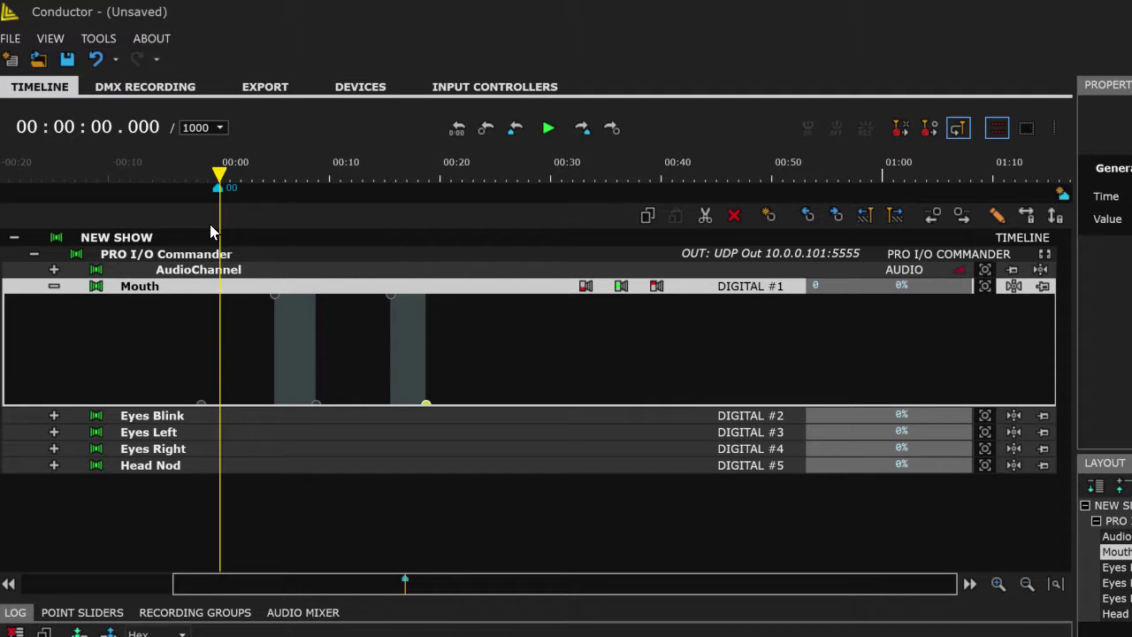
{"action": "left_click", "coordinate": [548, 128]}
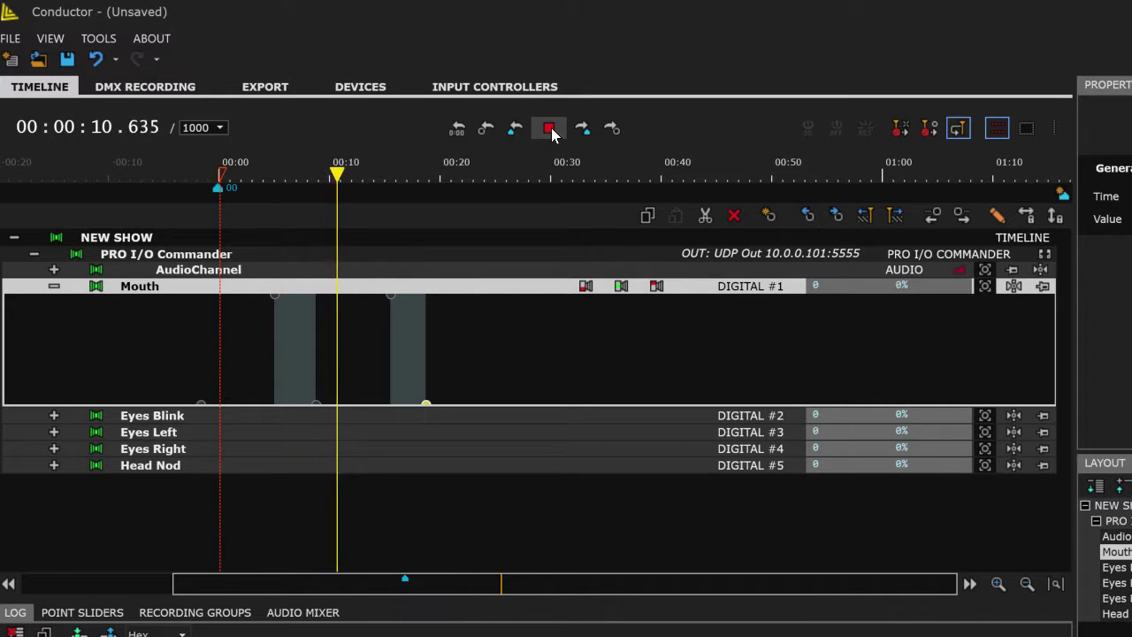
{"action": "left_click", "coordinate": [549, 129]}
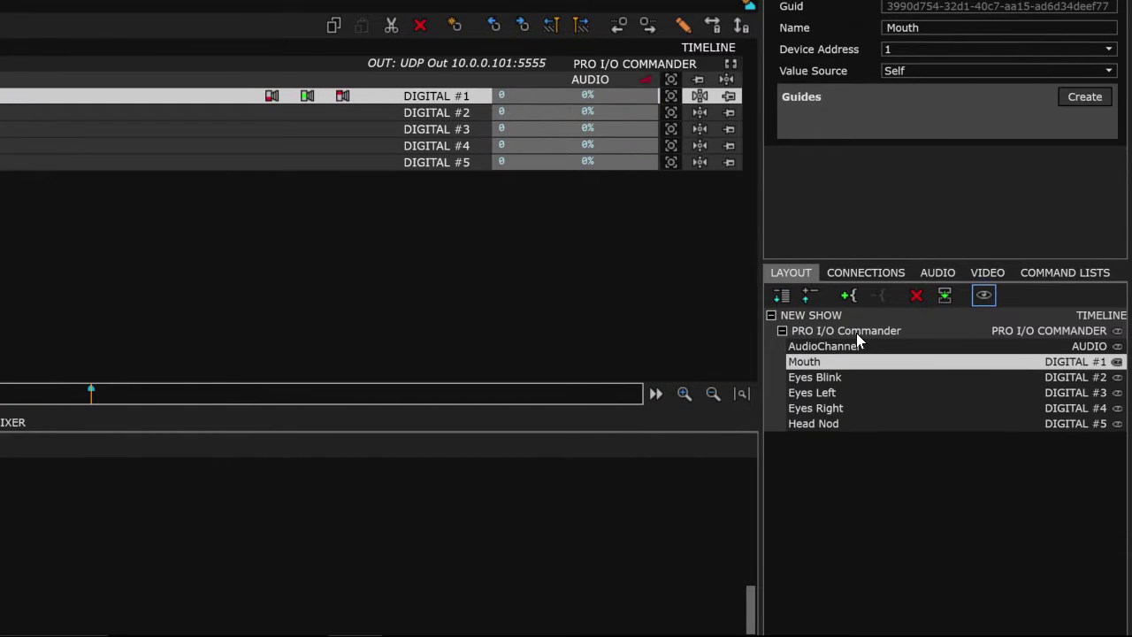
Add a color channel to the PRO I/O Commander device in the show layout
{"action": "left_click", "coordinate": [856, 331]}
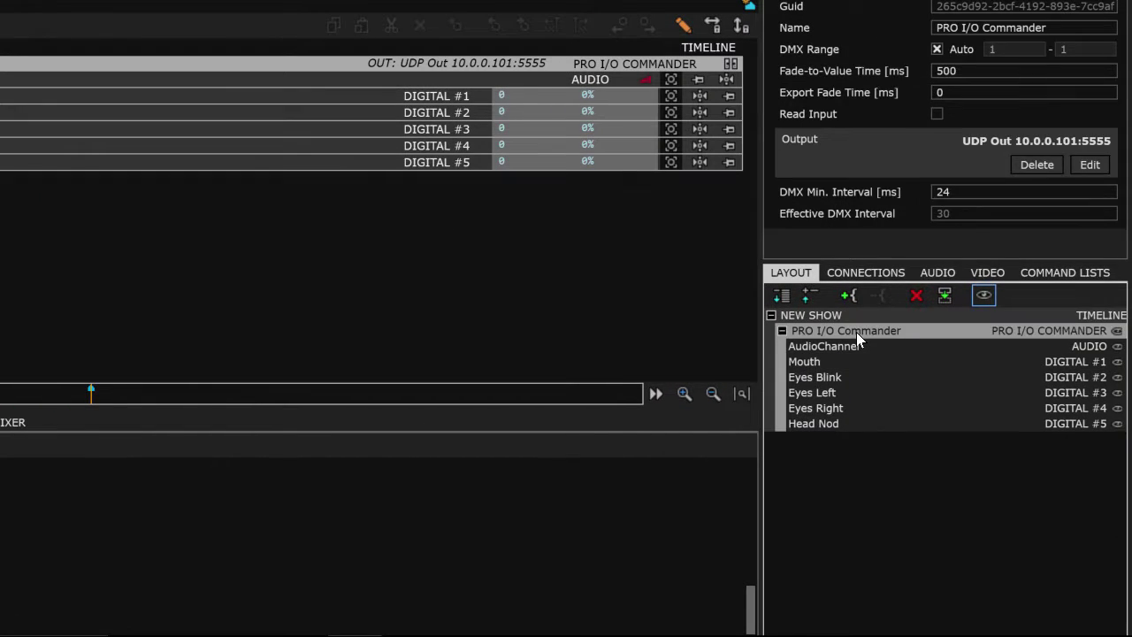
{"action": "right_click", "coordinate": [856, 332]}
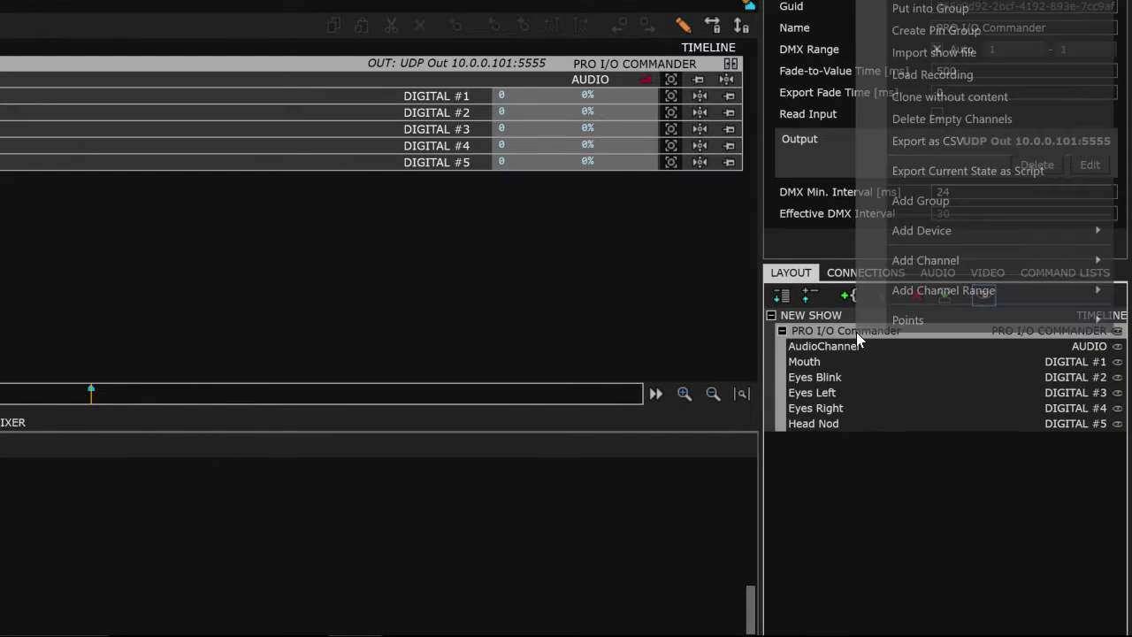
{"action": "left_click", "coordinate": [902, 266]}
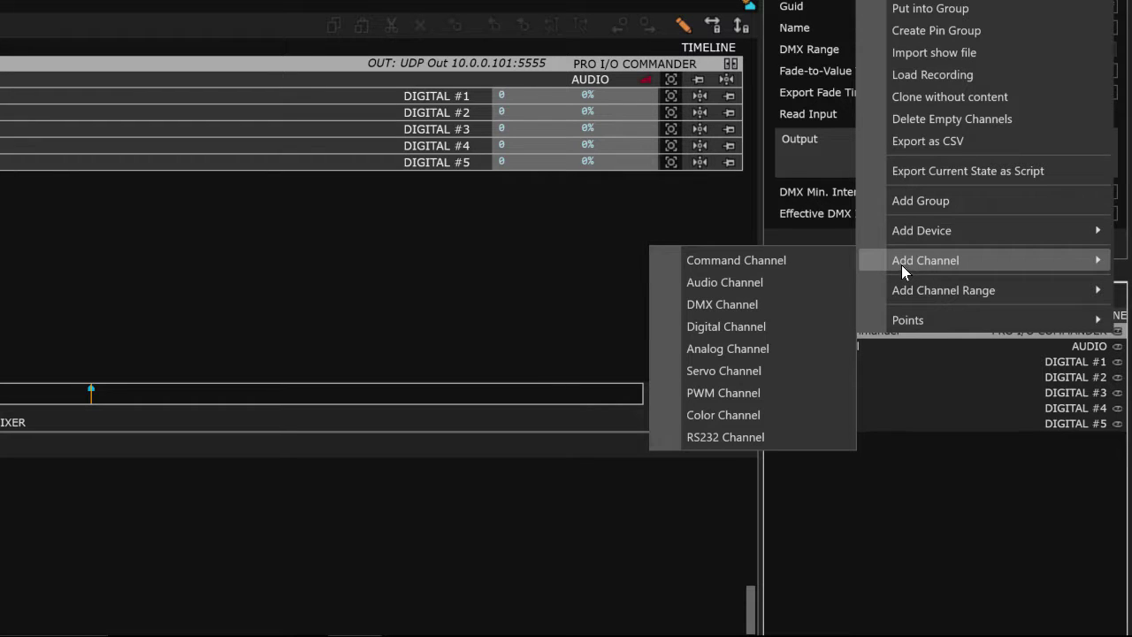
{"action": "left_click", "coordinate": [767, 413]}
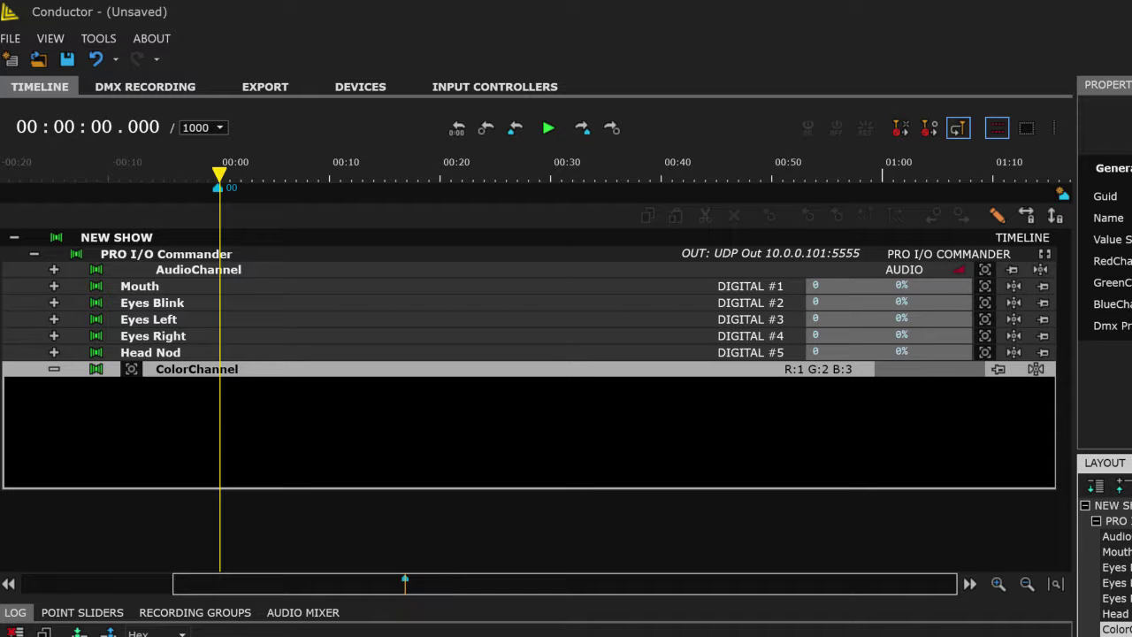
Add an analog channel to the PRO I/O Commander device and collapse the color and analog channel tracks
{"action": "left_click", "coordinate": [167, 253]}
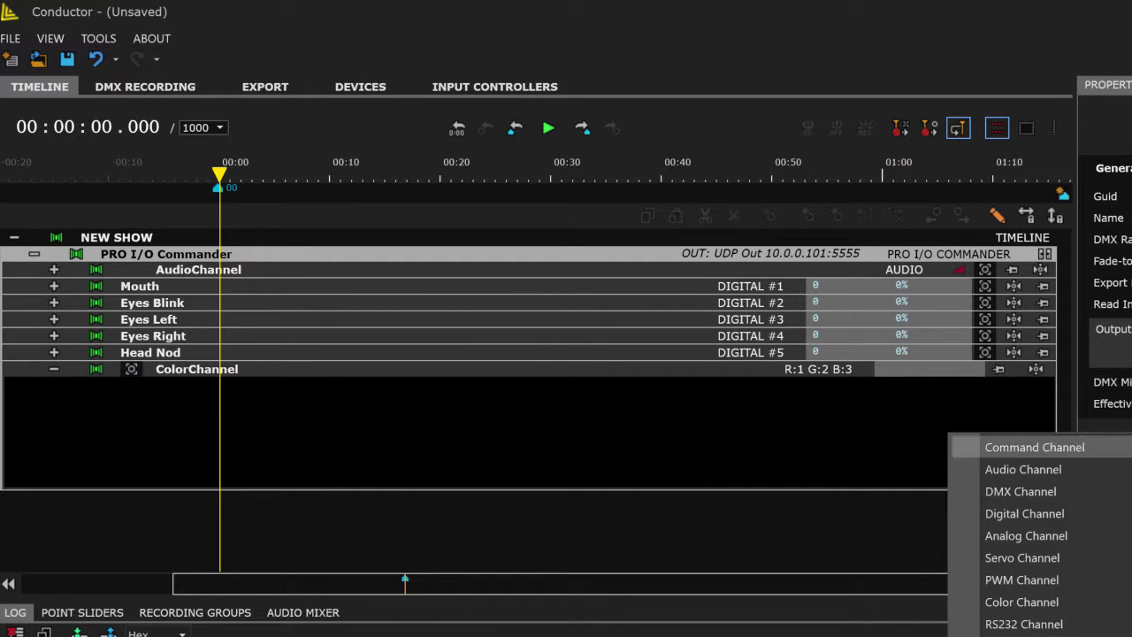
{"action": "left_click", "coordinate": [1086, 538]}
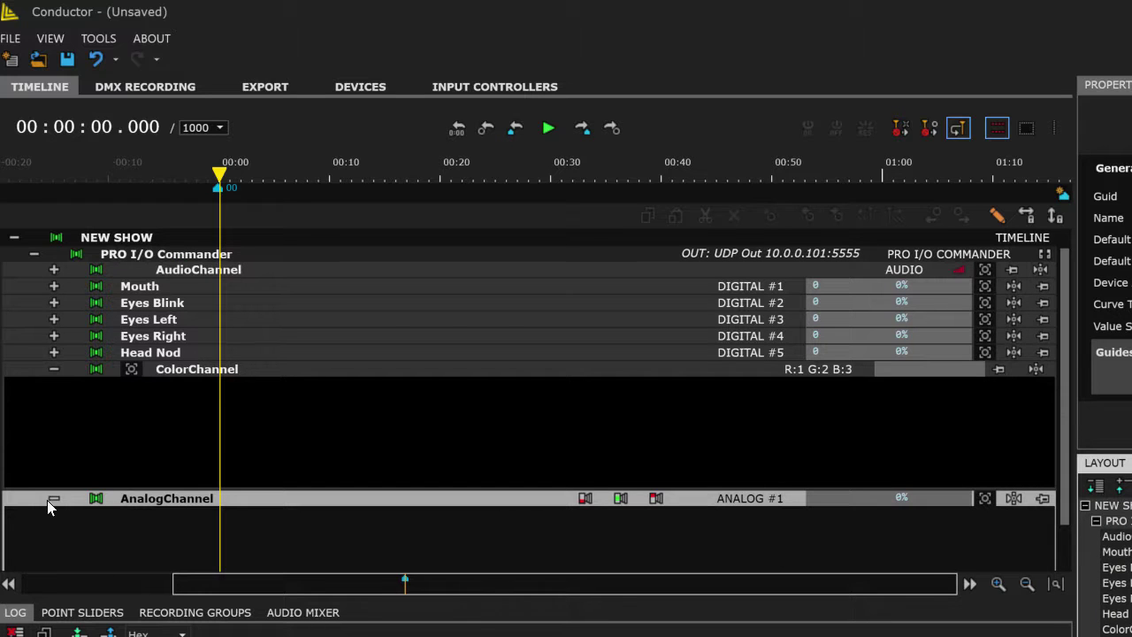
{"action": "left_click", "coordinate": [53, 498]}
{"action": "left_click", "coordinate": [53, 369]}
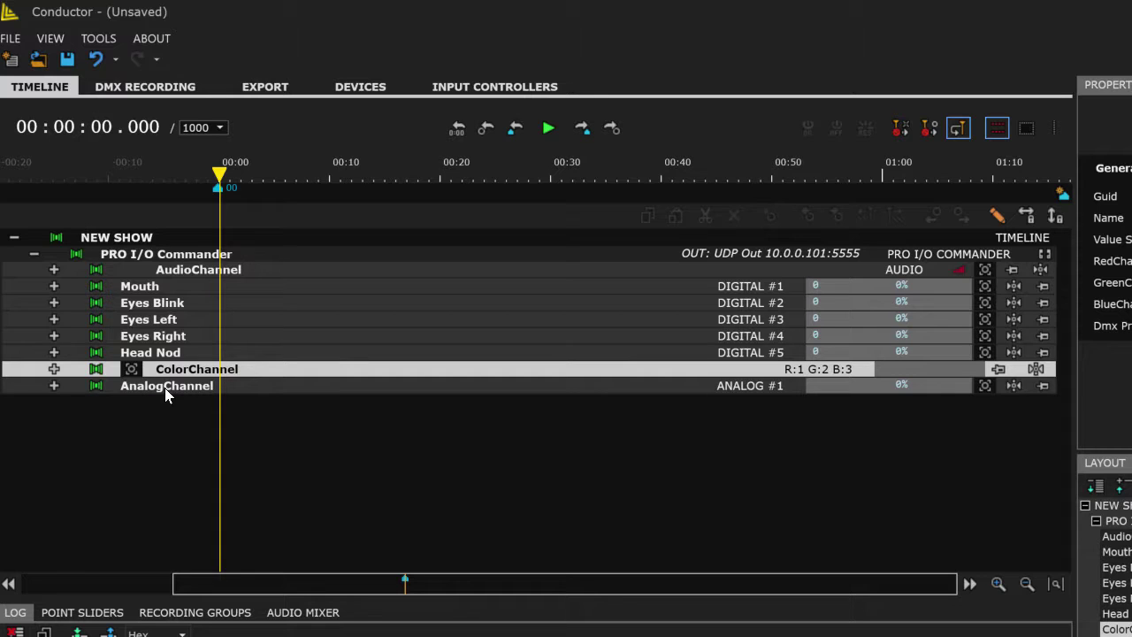
Save the show as Timeline 1 - Show 1.hfx in the Character Test folder on the desktop
{"action": "key", "text": "ctrl+s"}
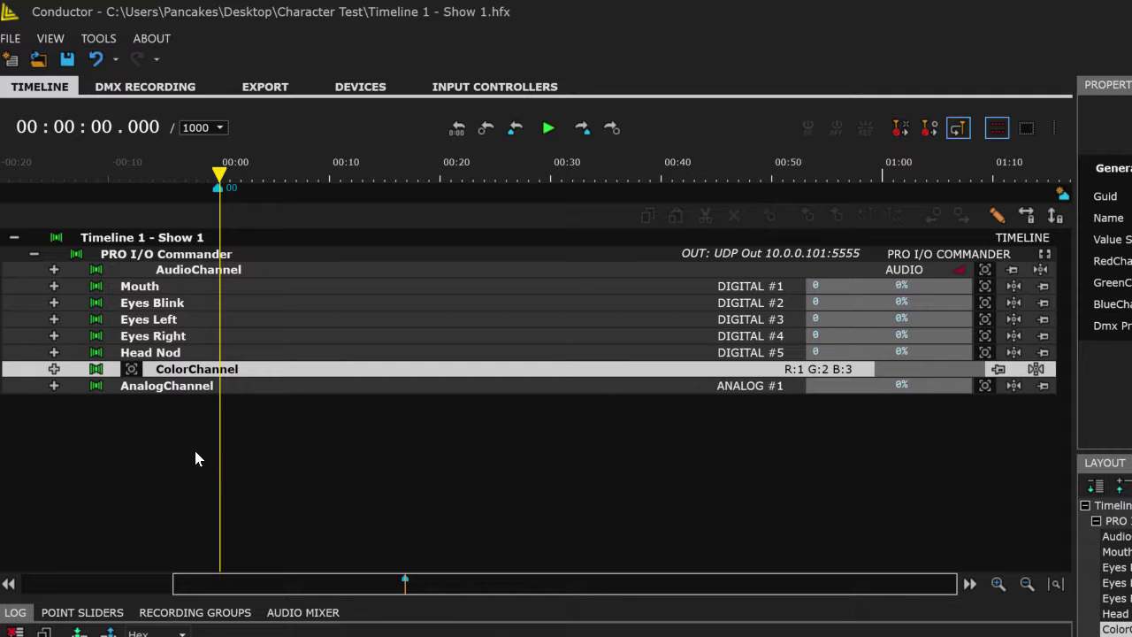
Enable the Default-Keyboard input controller and add its keys A, B, C, D, E, G, J and K as used properties
{"action": "left_click", "coordinate": [168, 611]}
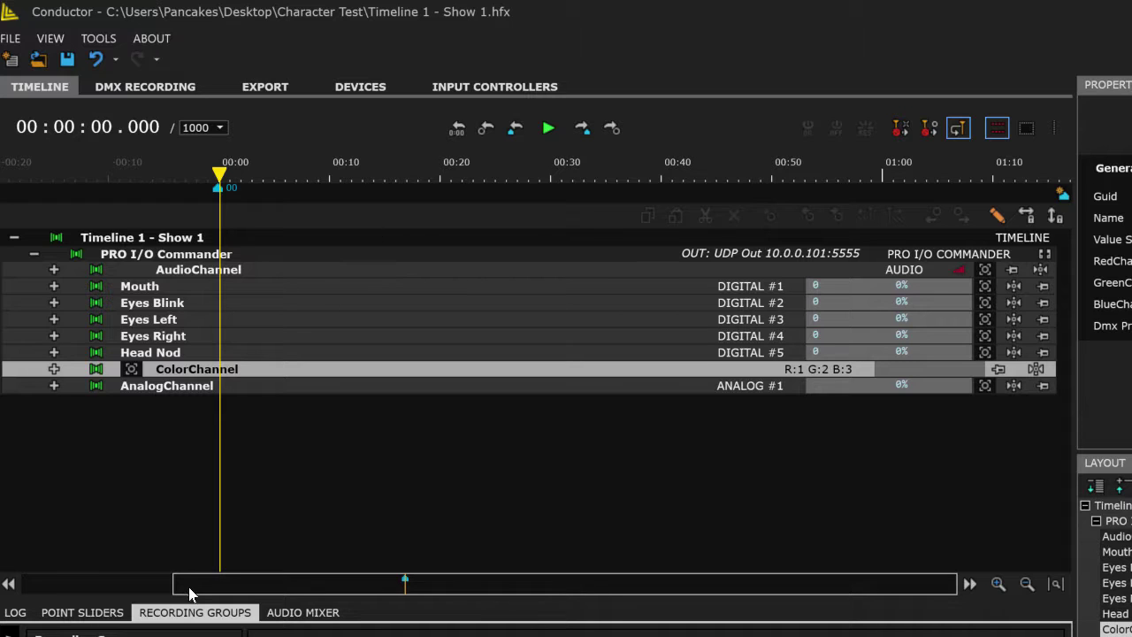
{"action": "left_click", "coordinate": [469, 86]}
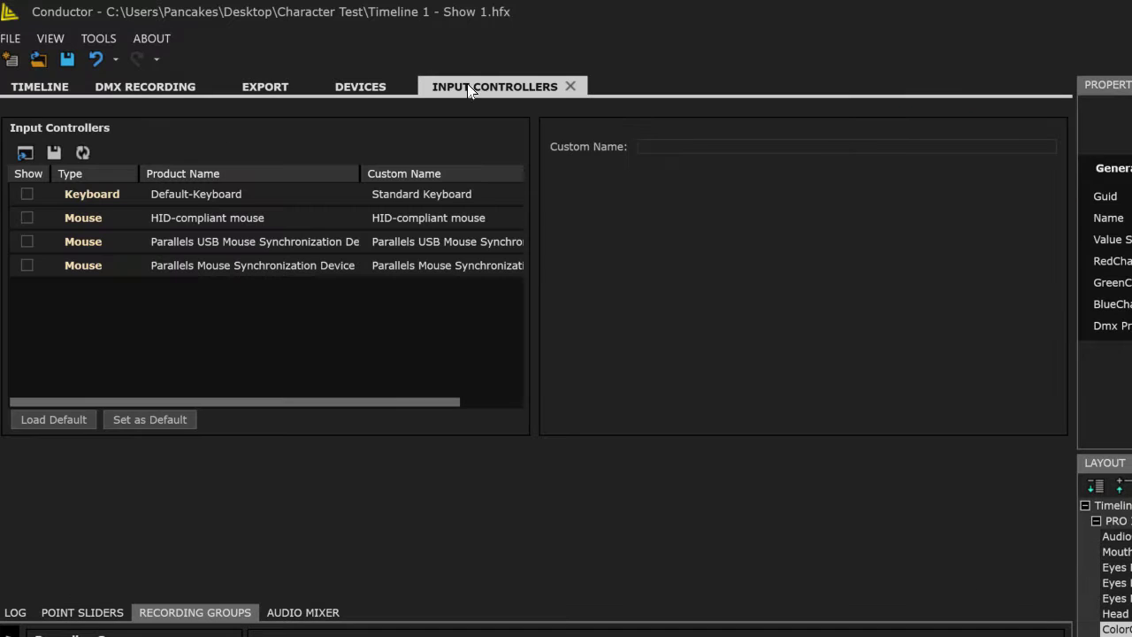
{"action": "left_click", "coordinate": [28, 193]}
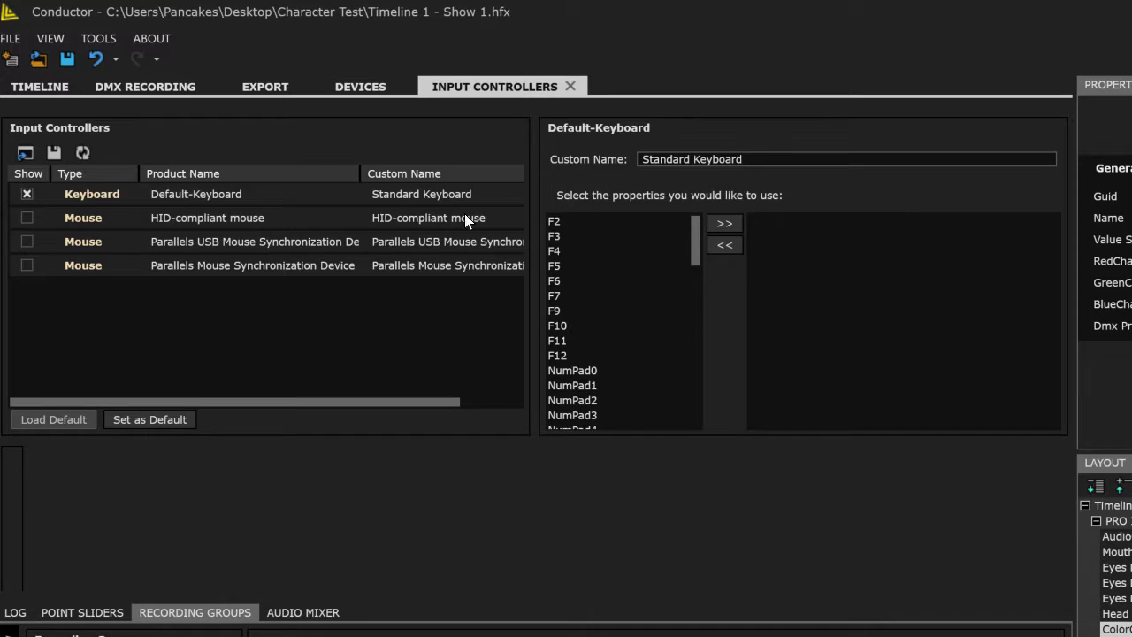
{"action": "left_click_drag", "start_coordinate": [694, 231], "coordinate": [694, 339]}
{"action": "left_click_drag", "start_coordinate": [603, 280], "coordinate": [607, 385]}
{"action": "left_click", "coordinate": [724, 223]}
Give keyboard key A the custom name Mouth, B the name Eyes Blink and C the name Head Nod
{"action": "double_click", "coordinate": [866, 232]}
{"action": "type", "text": "Mouth"}
{"action": "double_click", "coordinate": [902, 282]}
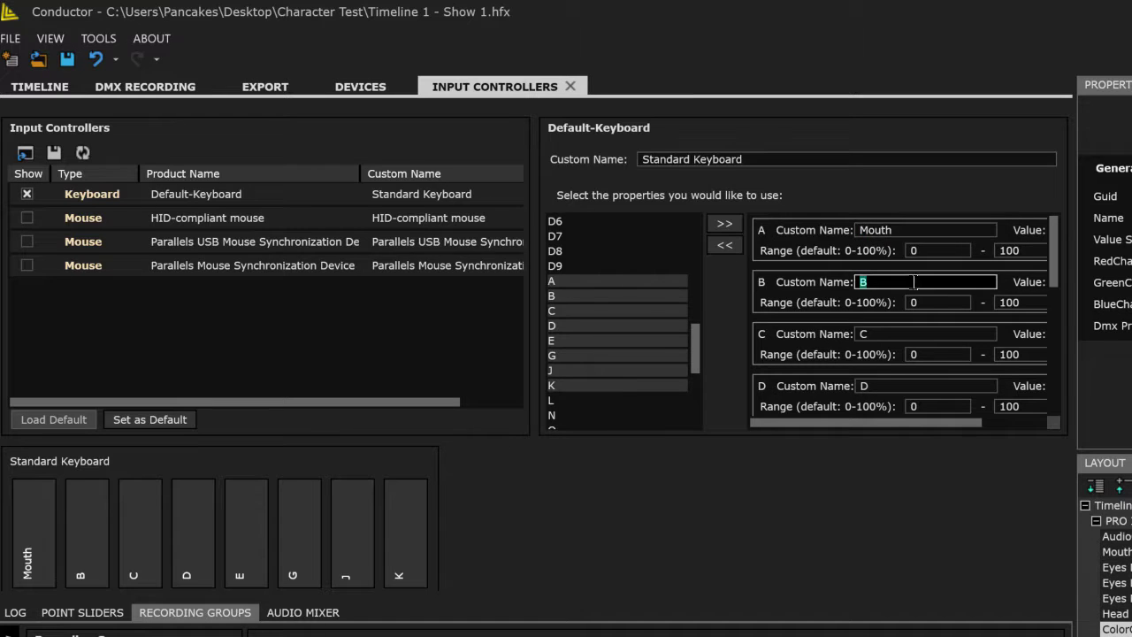
{"action": "type", "text": "Eyes Blink"}
{"action": "double_click", "coordinate": [881, 333]}
{"action": "type", "text": "Head Nod"}
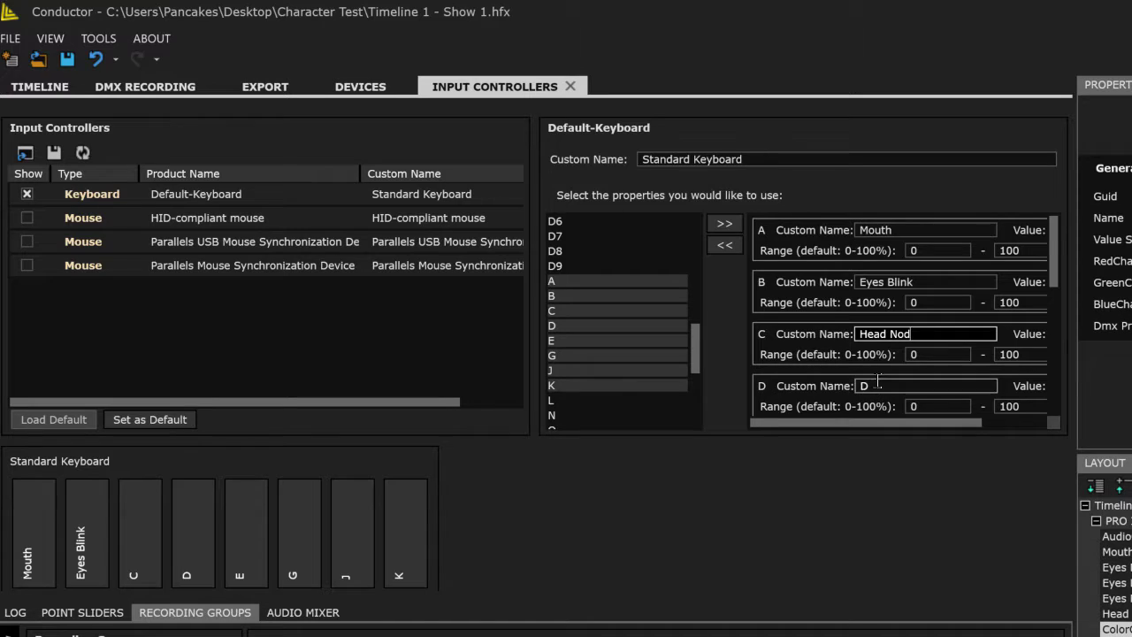
Give keyboard key D the custom name Left and key E the custom name Right
{"action": "double_click", "coordinate": [875, 386]}
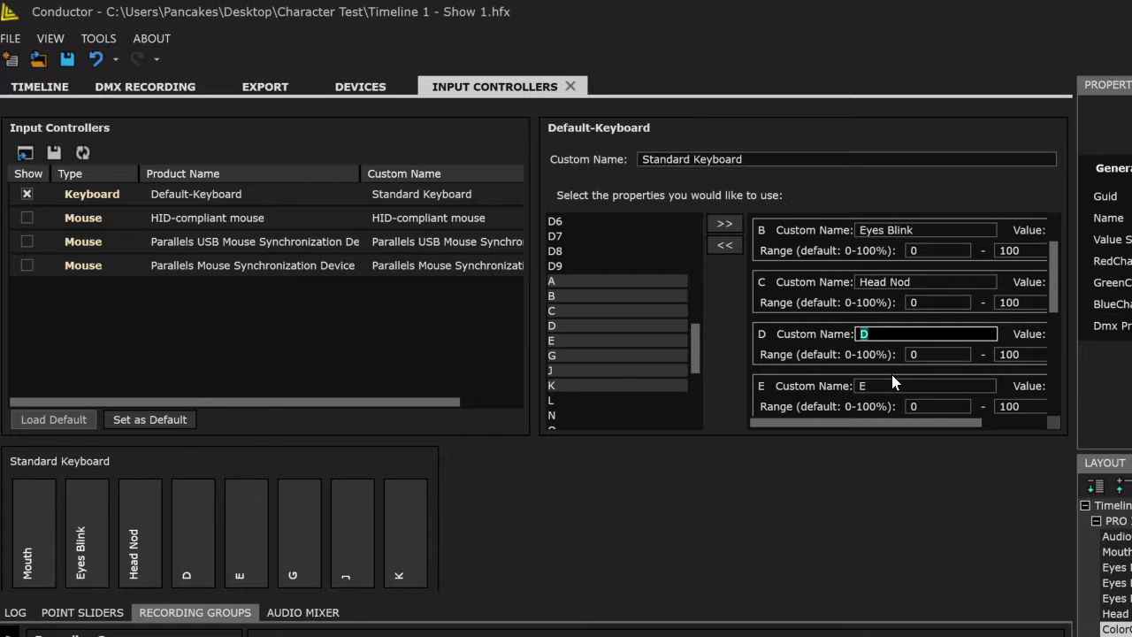
{"action": "type", "text": "LEft"}
{"action": "key", "text": "BackSpace"}
{"action": "key", "text": "BackSpace"}
{"action": "key", "text": "BackSpace"}
{"action": "key", "text": "BackSpace"}
{"action": "type", "text": "LE"}
{"action": "key", "text": "BackSpace"}
{"action": "key", "text": "BackSpace"}
{"action": "type", "text": "Left"}
{"action": "double_click", "coordinate": [884, 385]}
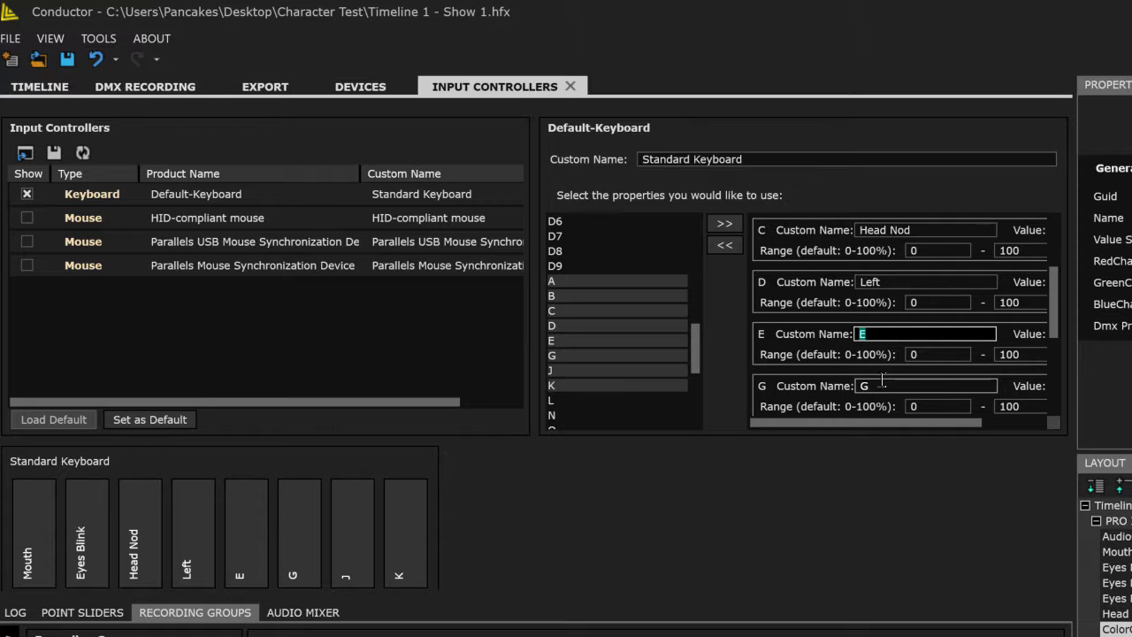
{"action": "type", "text": "Right"}
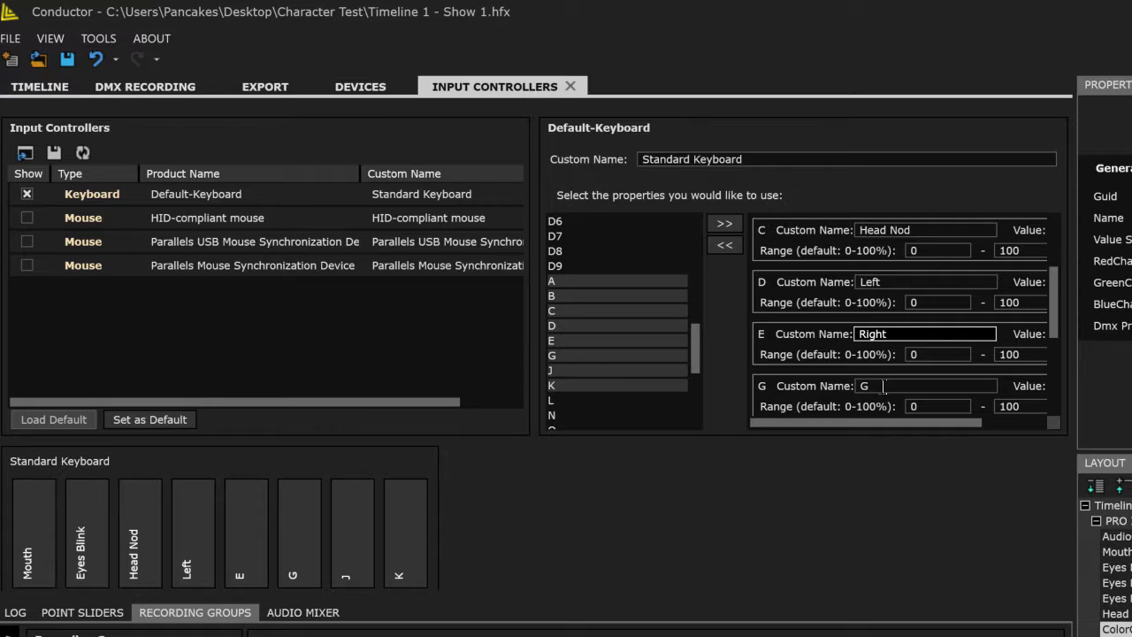
Give keyboard key G the custom name Punch In and key J the custom name Punch Out
{"action": "double_click", "coordinate": [885, 386]}
{"action": "double_click", "coordinate": [883, 385]}
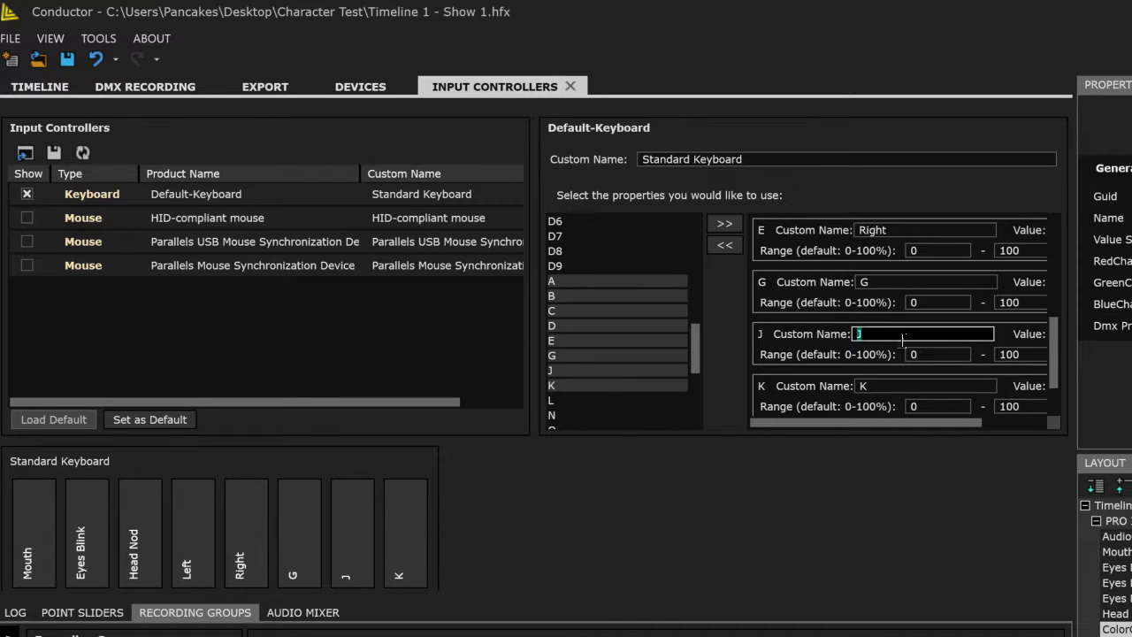
{"action": "double_click", "coordinate": [862, 282]}
{"action": "type", "text": "Punch In"}
{"action": "double_click", "coordinate": [859, 335]}
{"action": "type", "text": "Punch Out"}
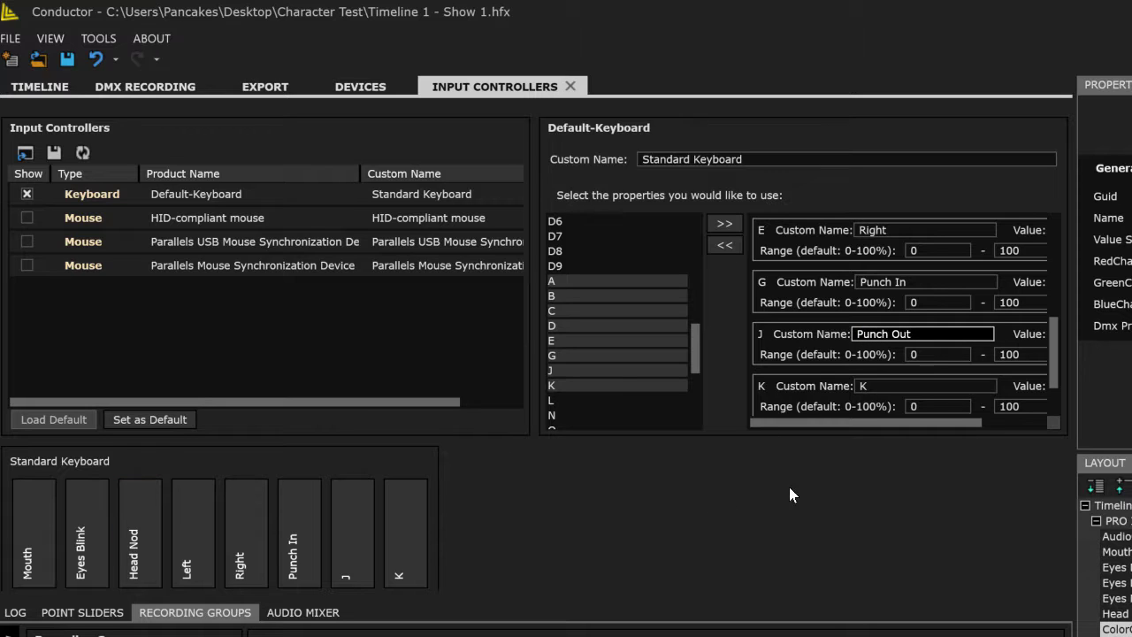
{"action": "left_click", "coordinate": [836, 354]}
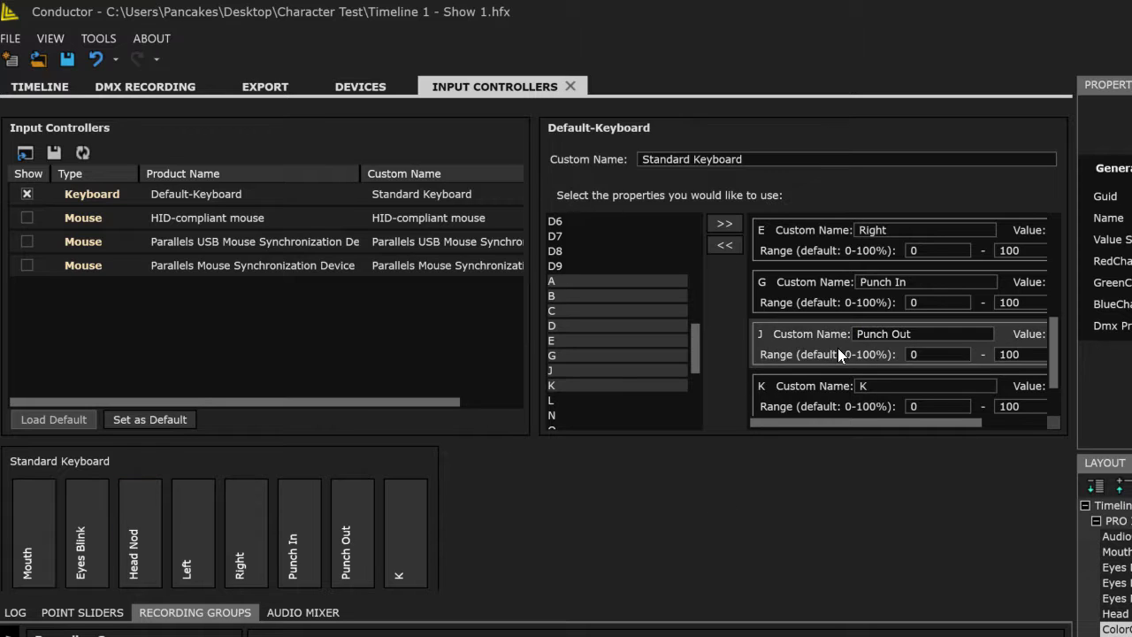
{"action": "left_click_drag", "start_coordinate": [876, 423], "coordinate": [959, 423]}
{"action": "left_click_drag", "start_coordinate": [880, 423], "coordinate": [816, 425]}
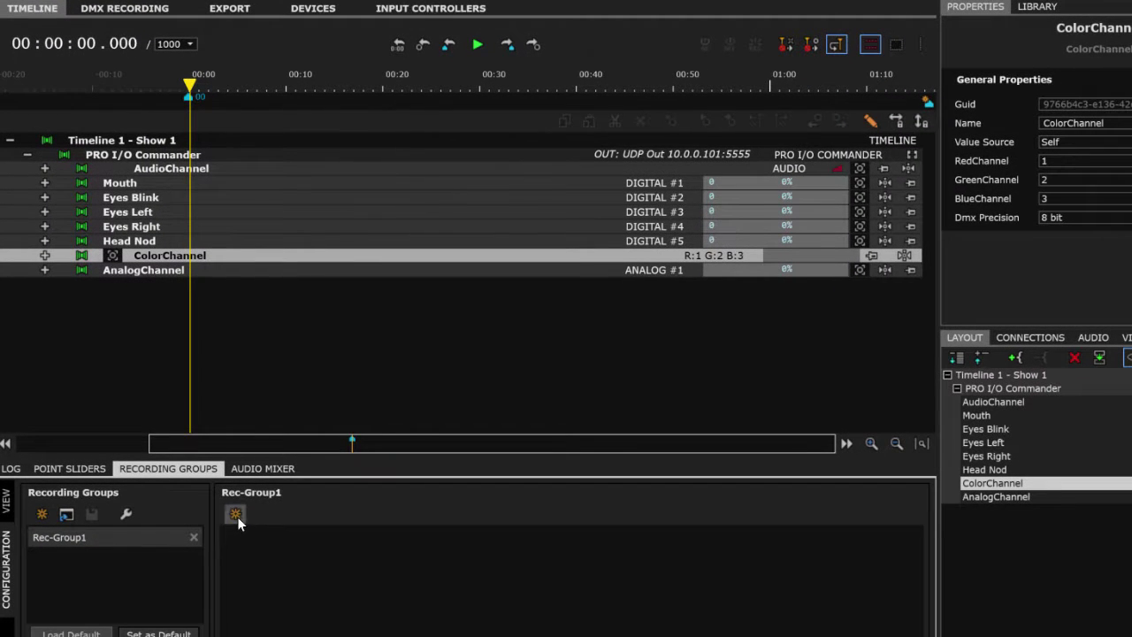
Add a Standard Keyboard entry to Rec-Group1 with property Mouth, action Record and the Mouth channel as its target
{"action": "left_click", "coordinate": [235, 517]}
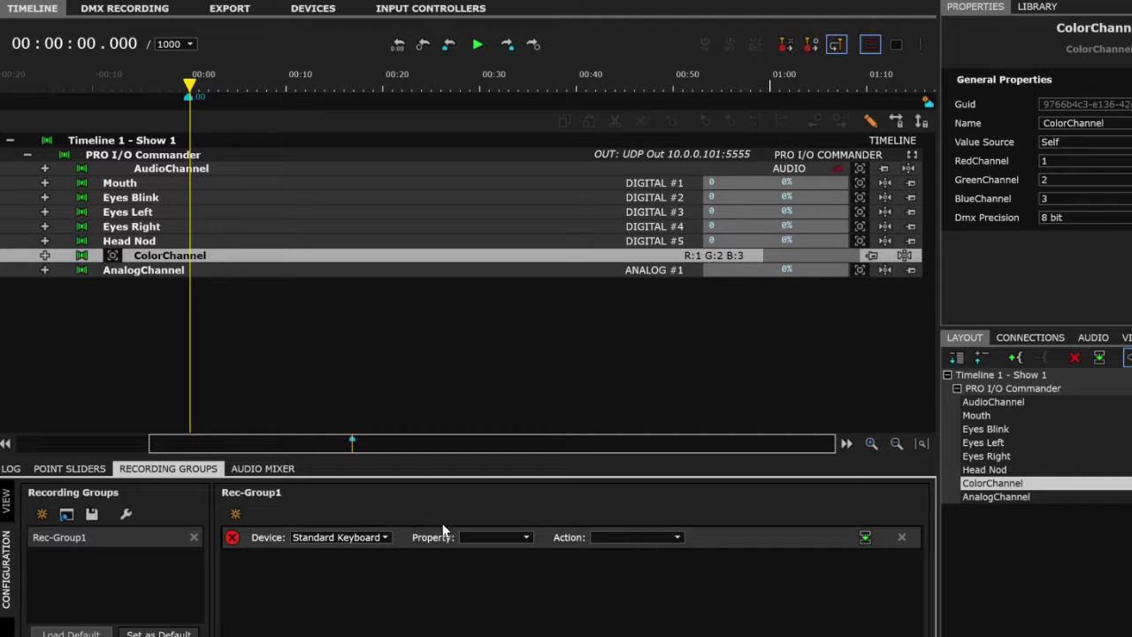
{"action": "left_click", "coordinate": [476, 533]}
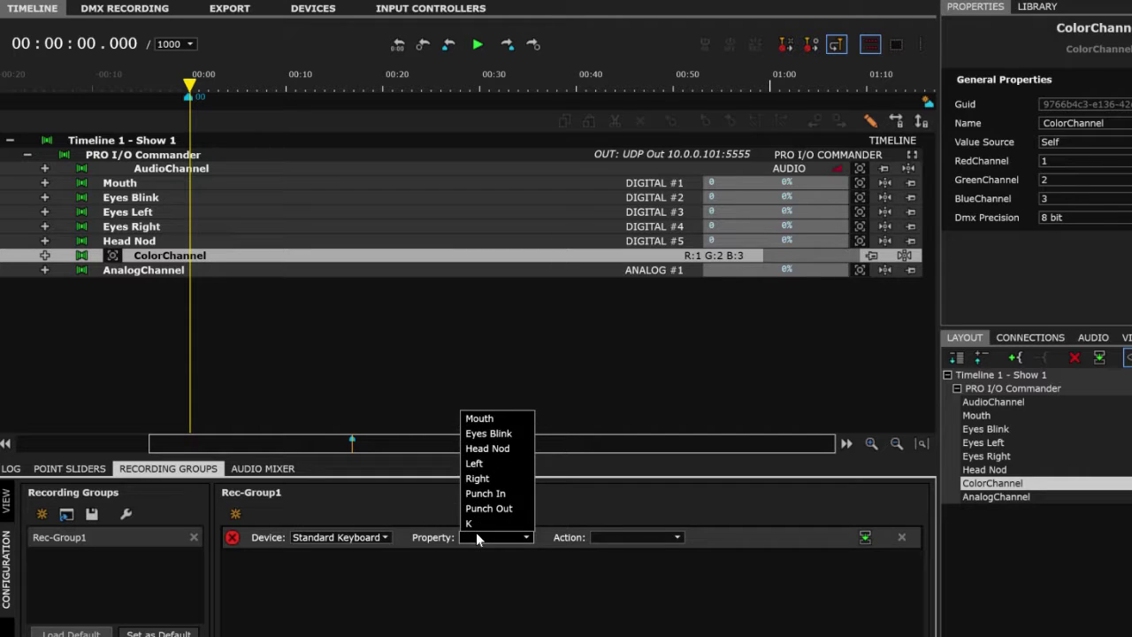
{"action": "left_click", "coordinate": [479, 418]}
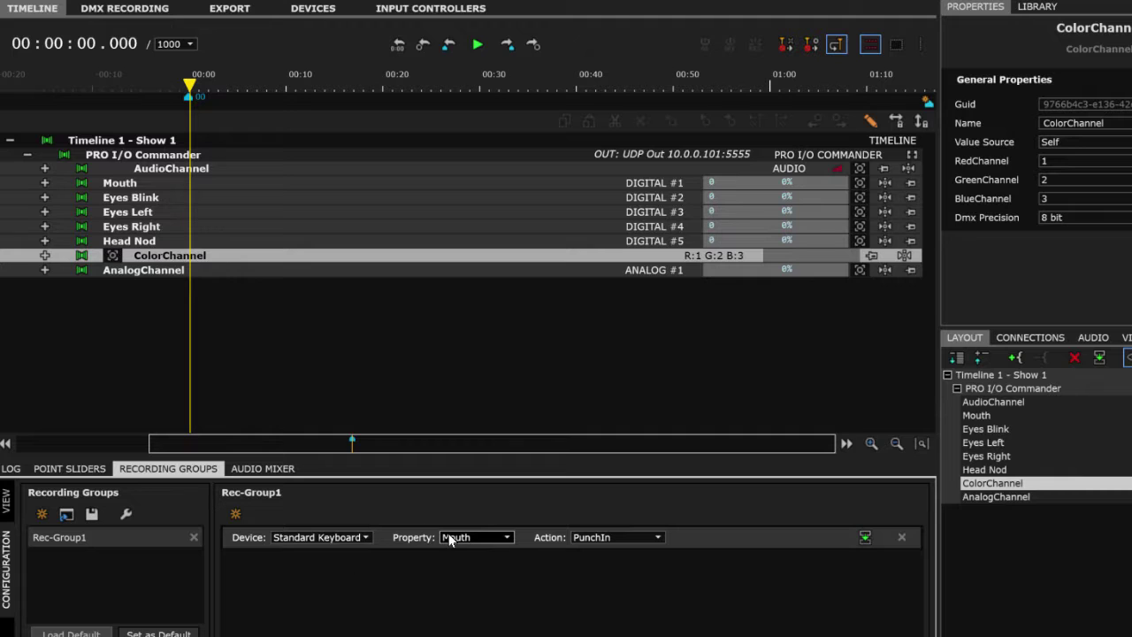
{"action": "left_click", "coordinate": [612, 534]}
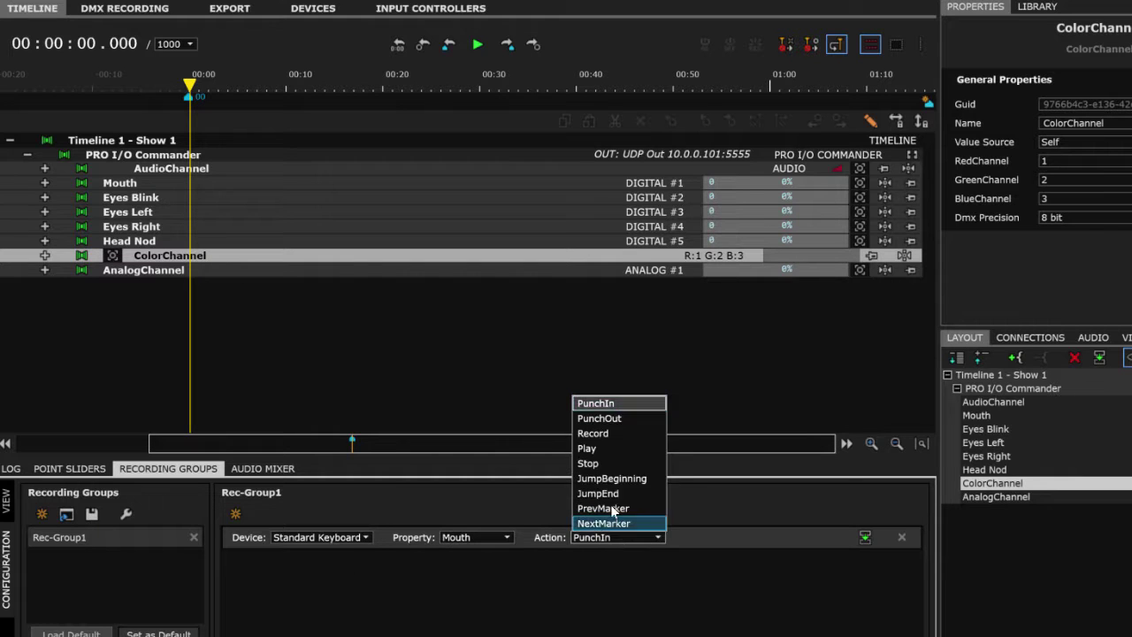
{"action": "left_click", "coordinate": [599, 439]}
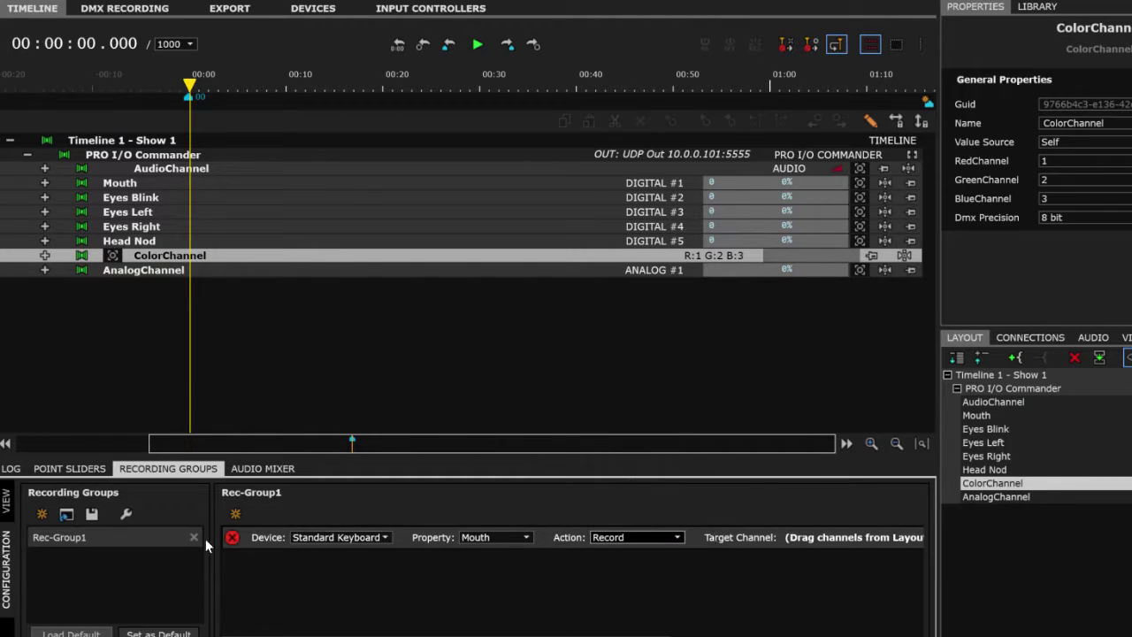
{"action": "mouse_move", "coordinate": [229, 546]}
{"action": "left_click_drag", "start_coordinate": [976, 416], "coordinate": [825, 536]}
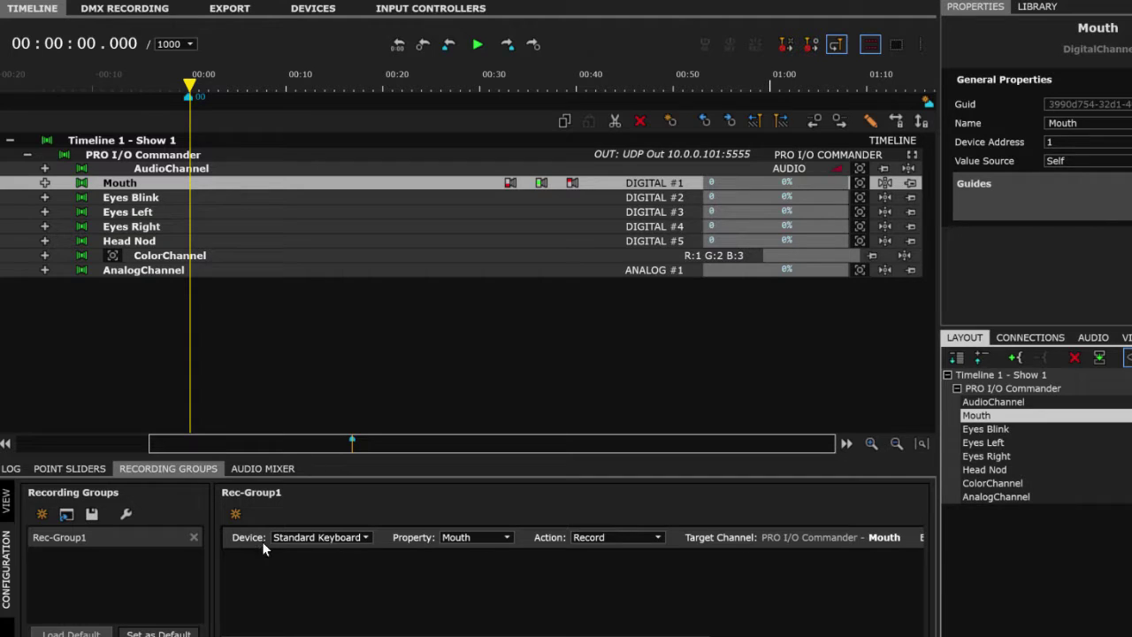
Add a second entry to Rec-Group1 with property Eyes Blink, action Record and the Eyes Blink channel as its target
{"action": "left_click", "coordinate": [239, 515]}
{"action": "left_click", "coordinate": [482, 560]}
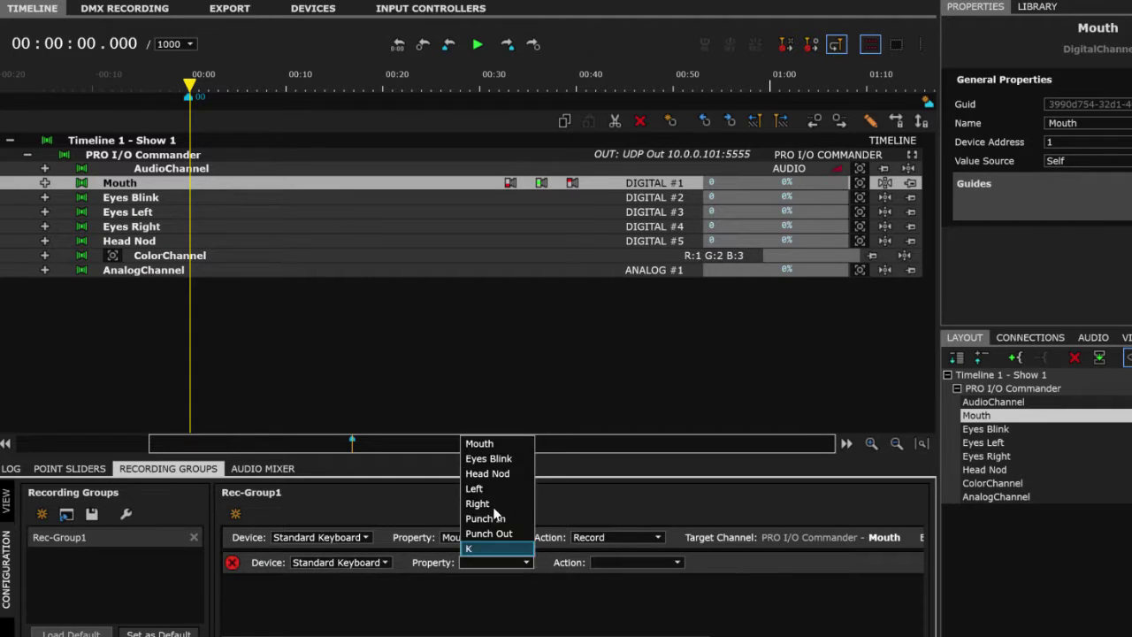
{"action": "left_click", "coordinate": [488, 458]}
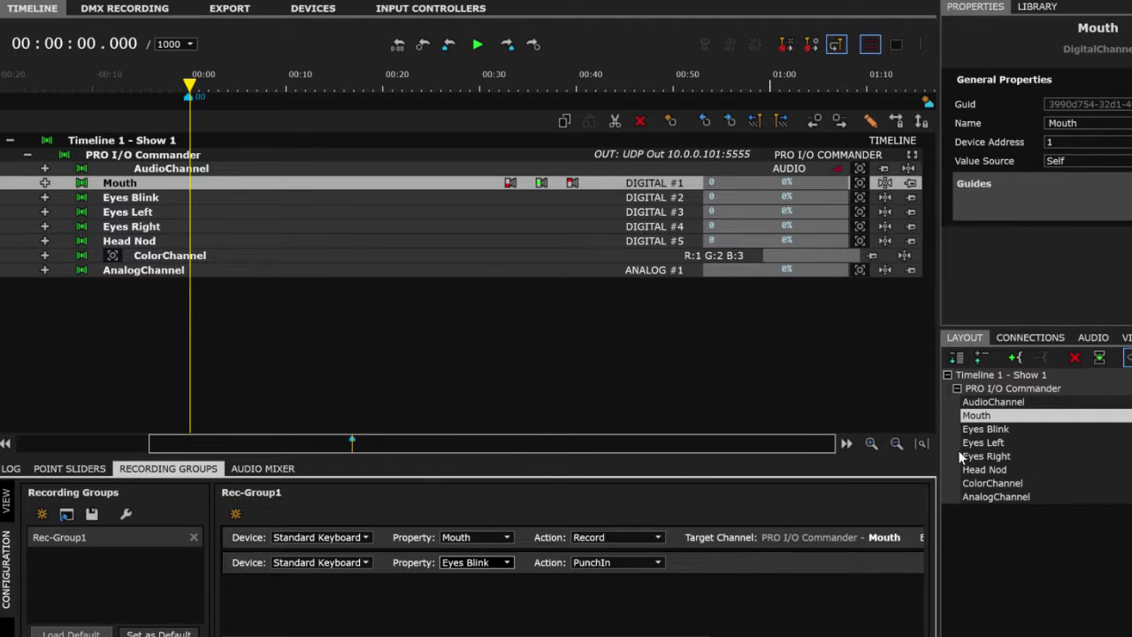
{"action": "left_click", "coordinate": [984, 430]}
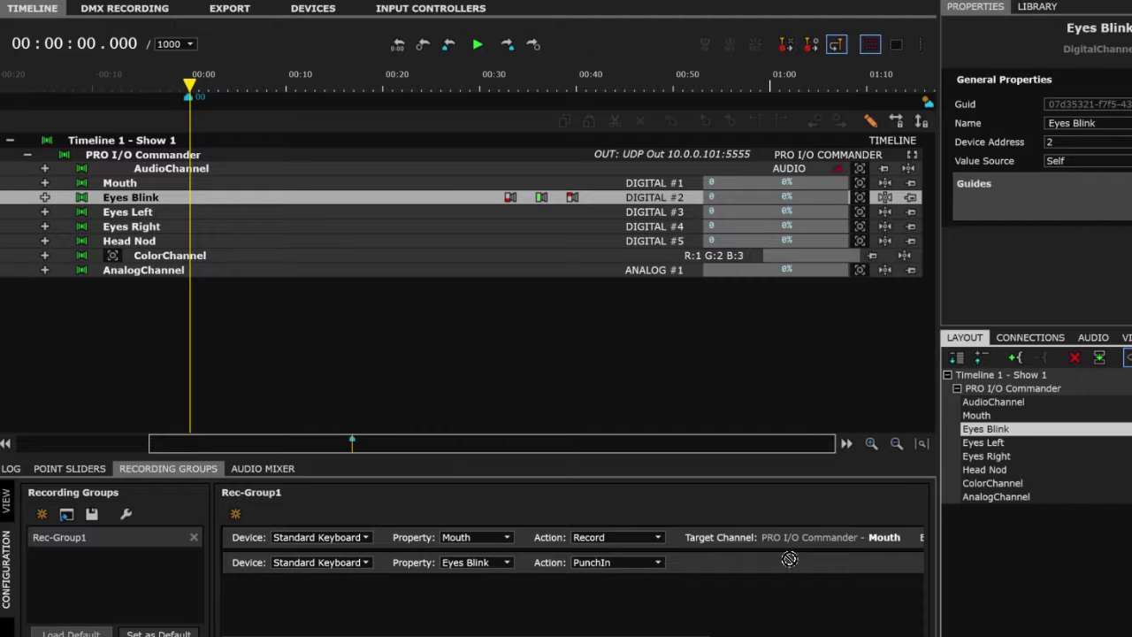
{"action": "left_click", "coordinate": [596, 563]}
{"action": "left_click", "coordinate": [599, 458]}
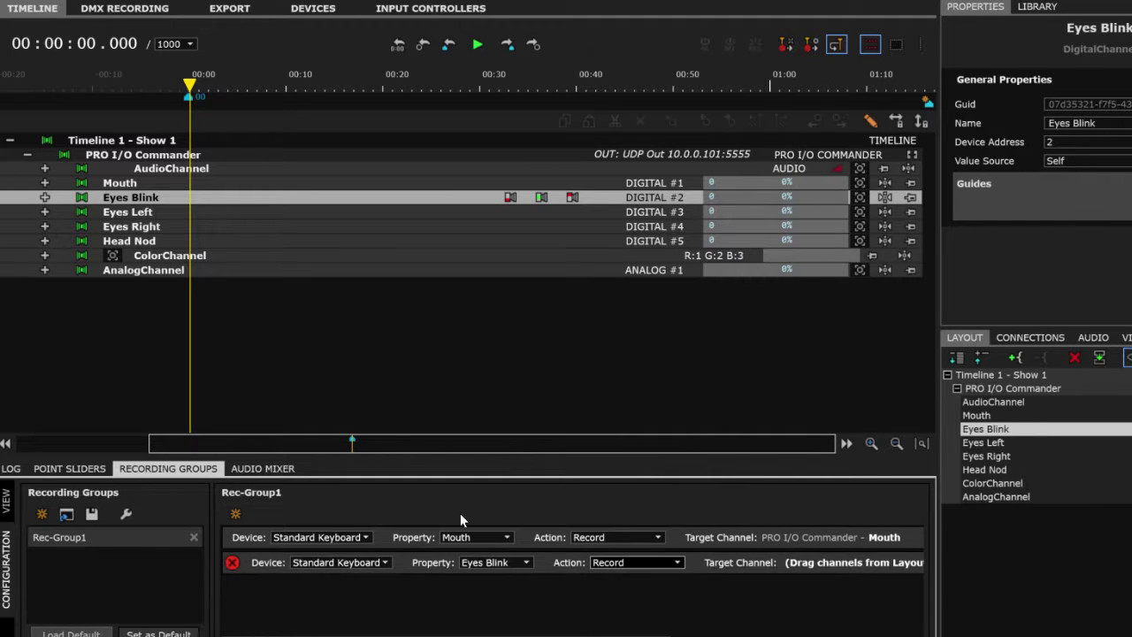
{"action": "left_click_drag", "start_coordinate": [993, 429], "coordinate": [847, 563]}
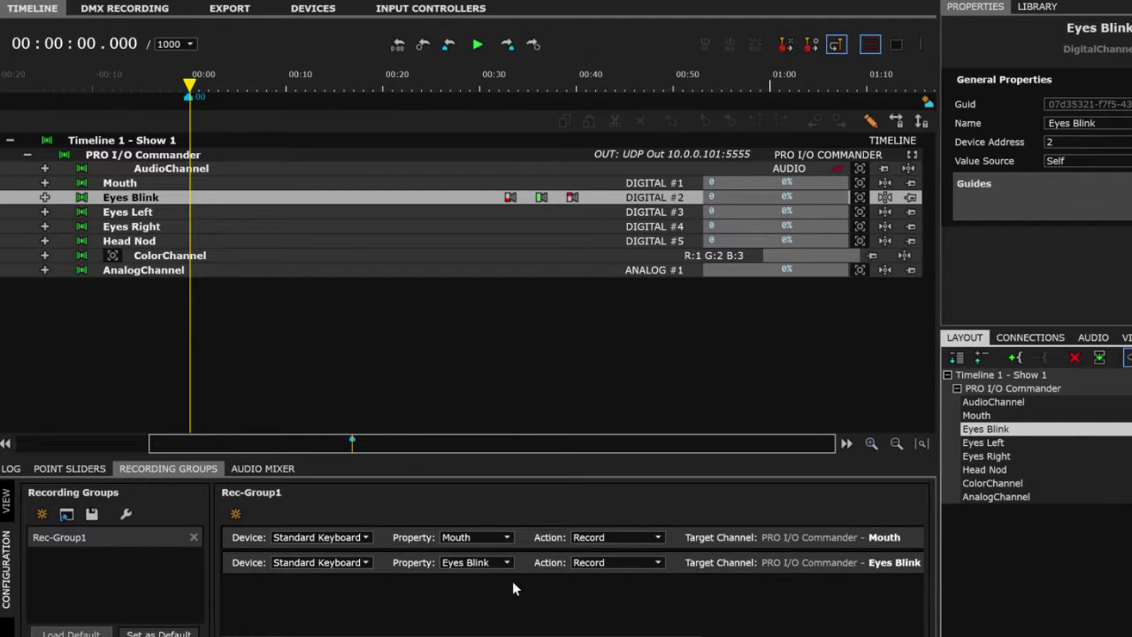
Add two more keyboard entries to Rec-Group1: Punch In with action PunchIn, and Punch Out with action PunchOut
{"action": "left_click", "coordinate": [235, 514]}
{"action": "left_click", "coordinate": [501, 589]}
{"action": "left_click", "coordinate": [491, 540]}
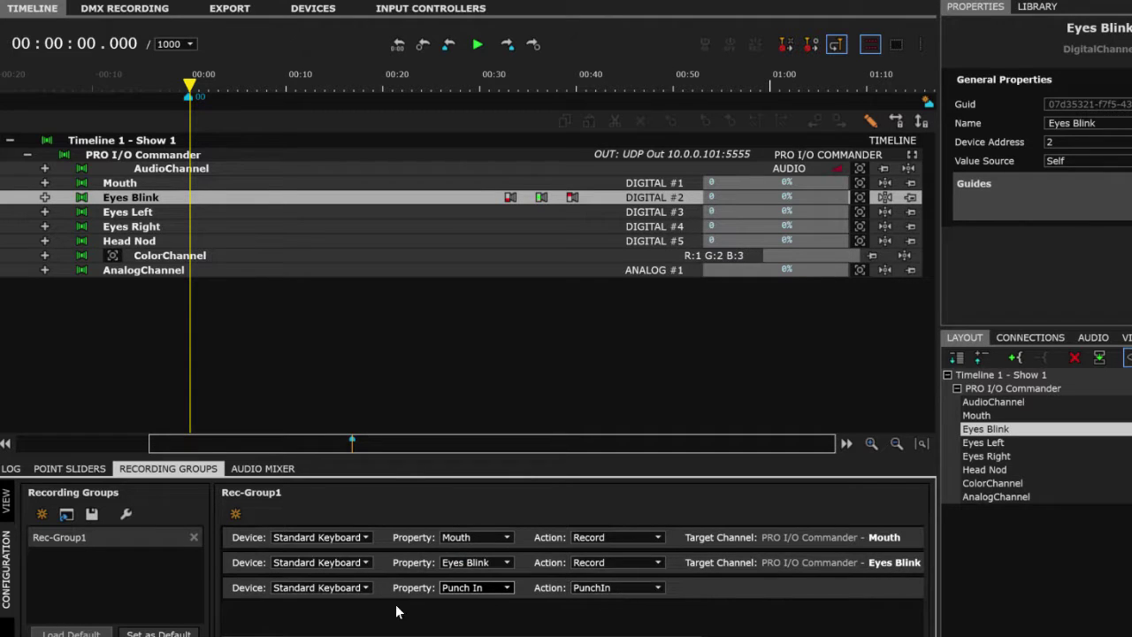
{"action": "left_click", "coordinate": [236, 513]}
{"action": "left_click", "coordinate": [497, 613]}
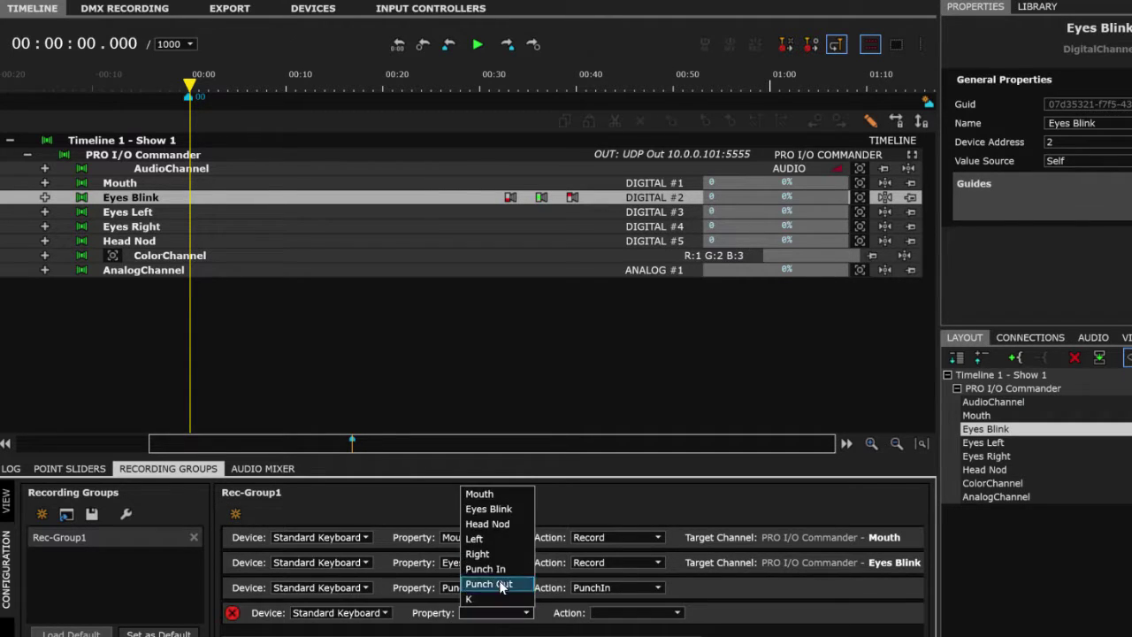
{"action": "left_click", "coordinate": [491, 583]}
{"action": "left_click", "coordinate": [616, 612]}
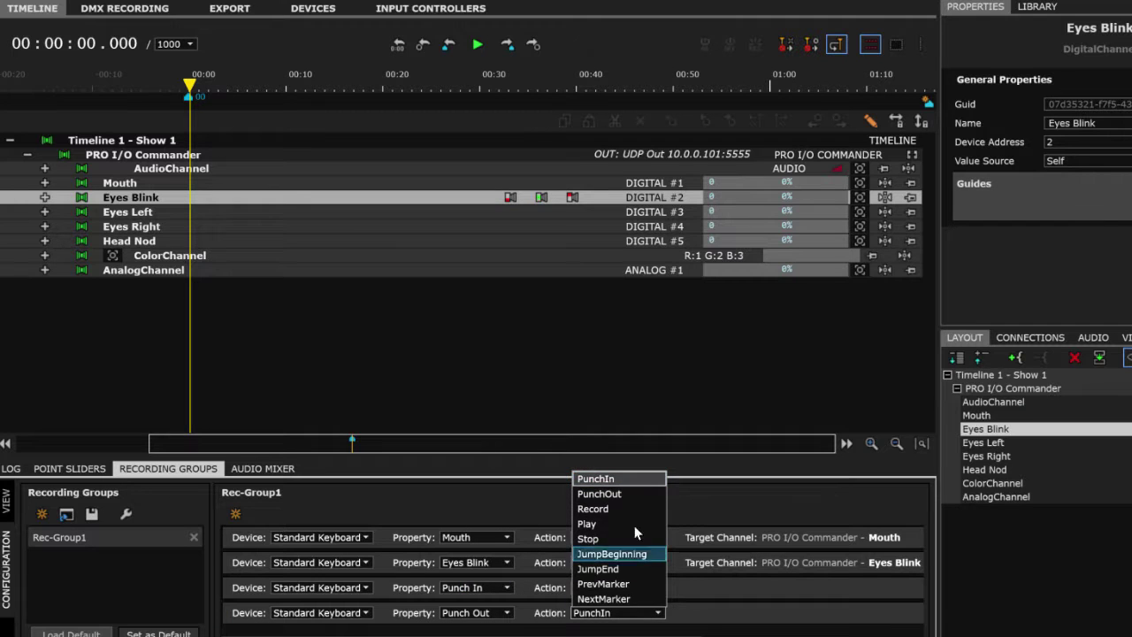
{"action": "left_click", "coordinate": [624, 493]}
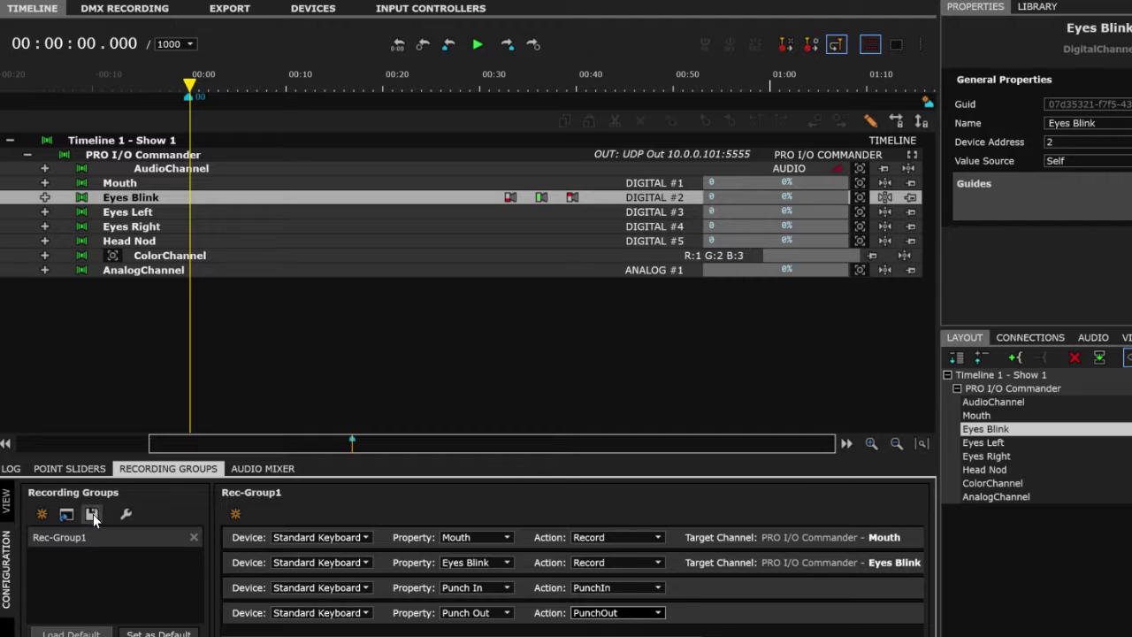
Show the recording group's live view, and delete both on-blocks from the expanded Mouth channel track
{"action": "left_click", "coordinate": [7, 504]}
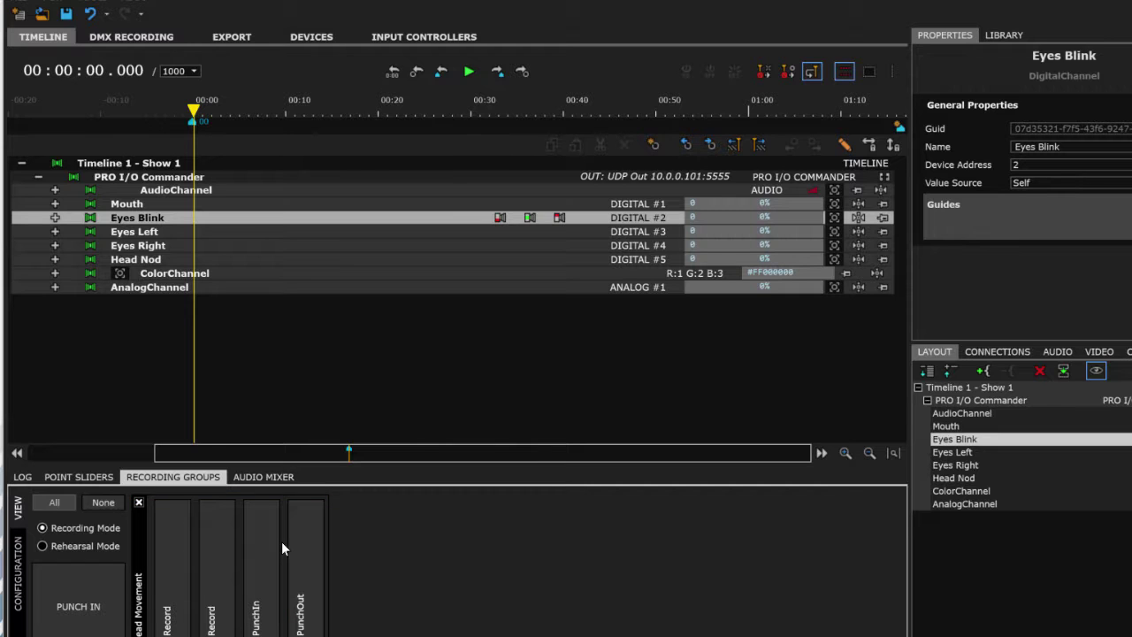
{"action": "left_click", "coordinate": [55, 204]}
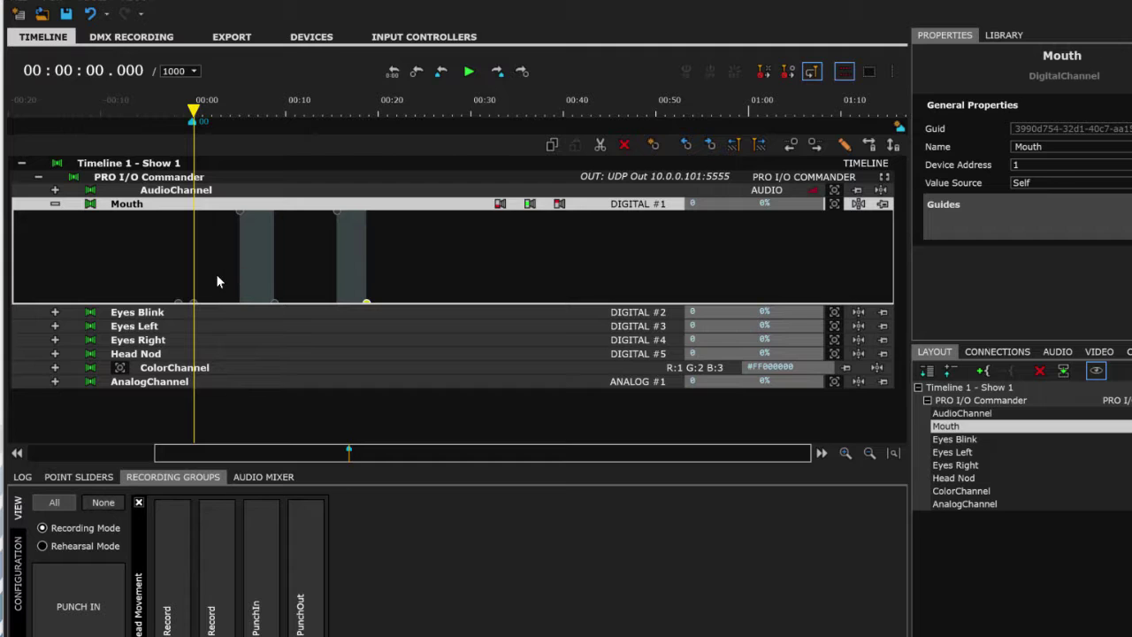
{"action": "left_click_drag", "start_coordinate": [456, 261], "coordinate": [177, 252]}
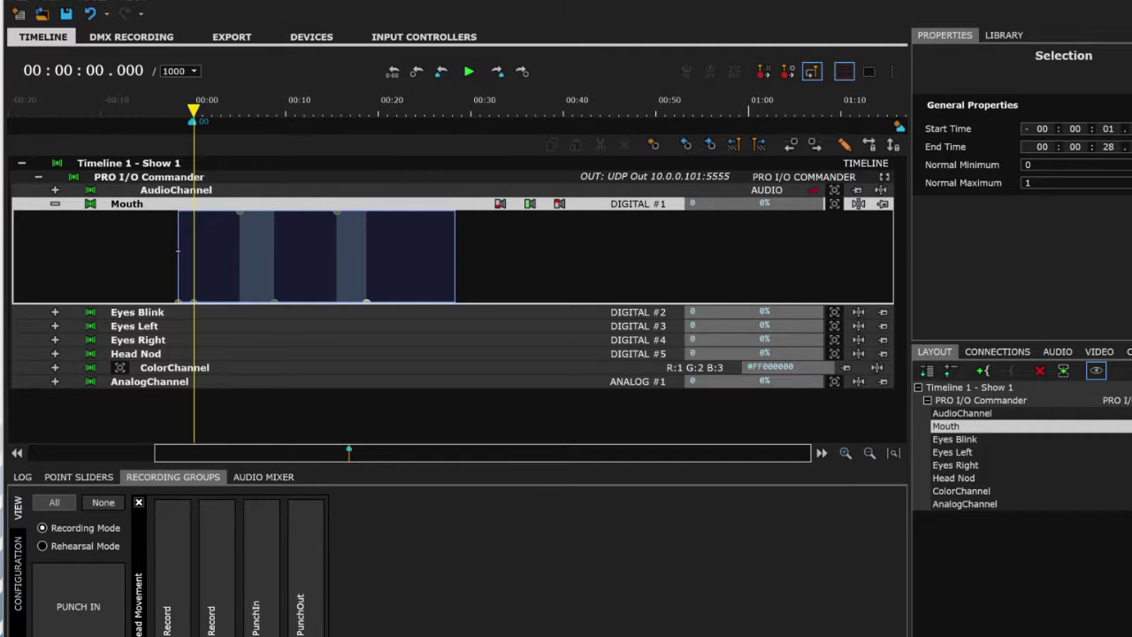
{"action": "left_click_drag", "start_coordinate": [178, 252], "coordinate": [178, 252]}
{"action": "left_click_drag", "start_coordinate": [438, 247], "coordinate": [206, 248]}
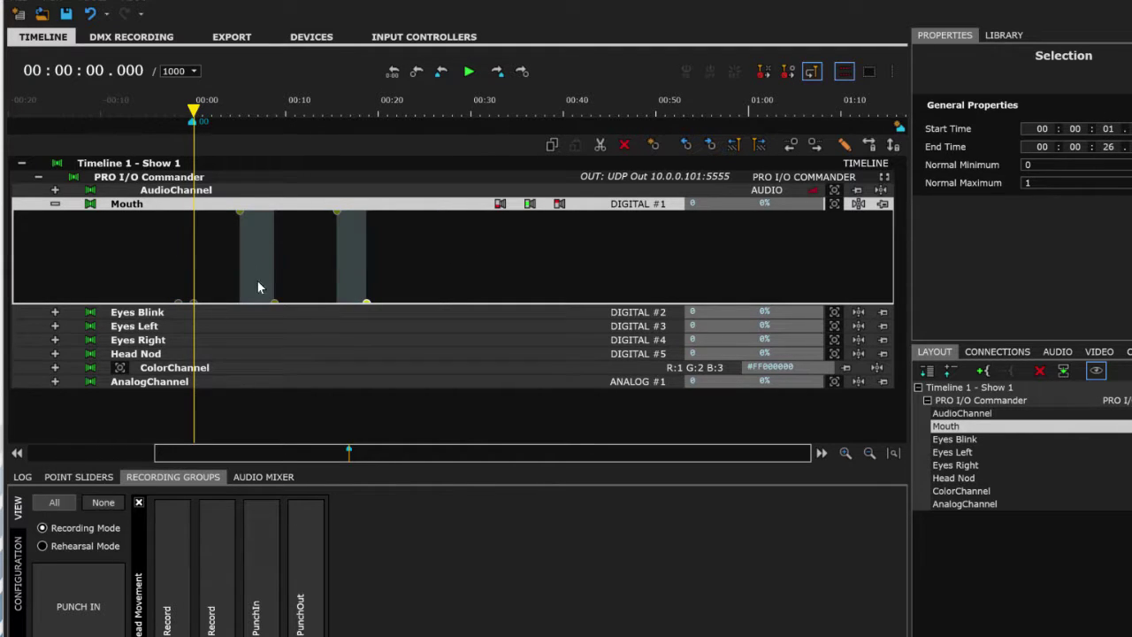
{"action": "left_click", "coordinate": [625, 144]}
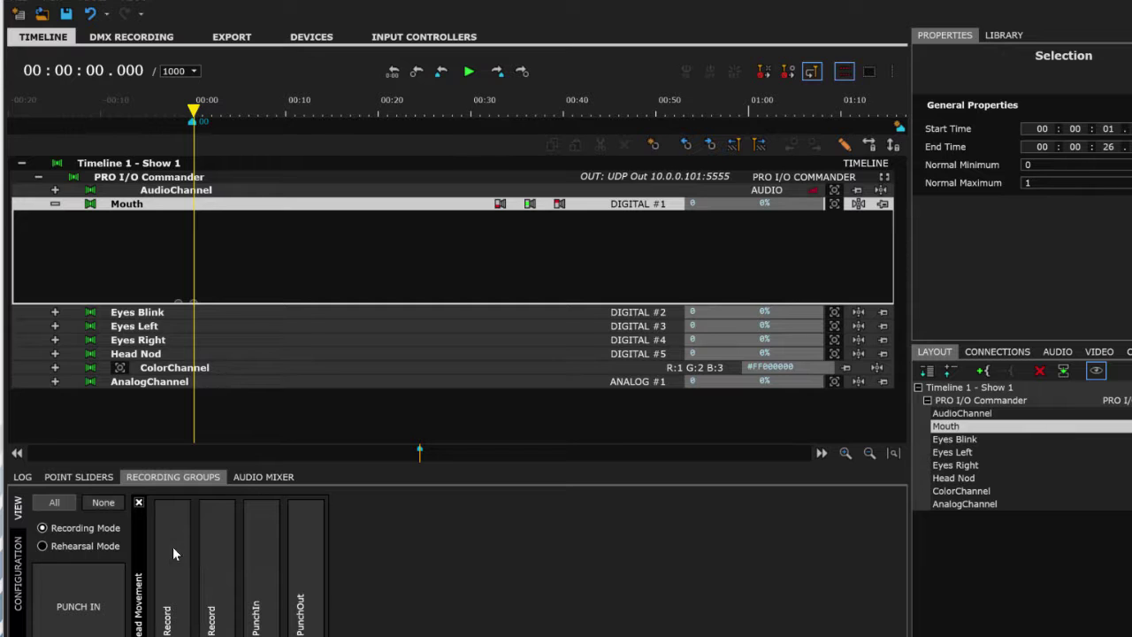
Set the recording groups to Rehearsal Mode and test the Mouth record control
{"action": "left_click", "coordinate": [86, 545]}
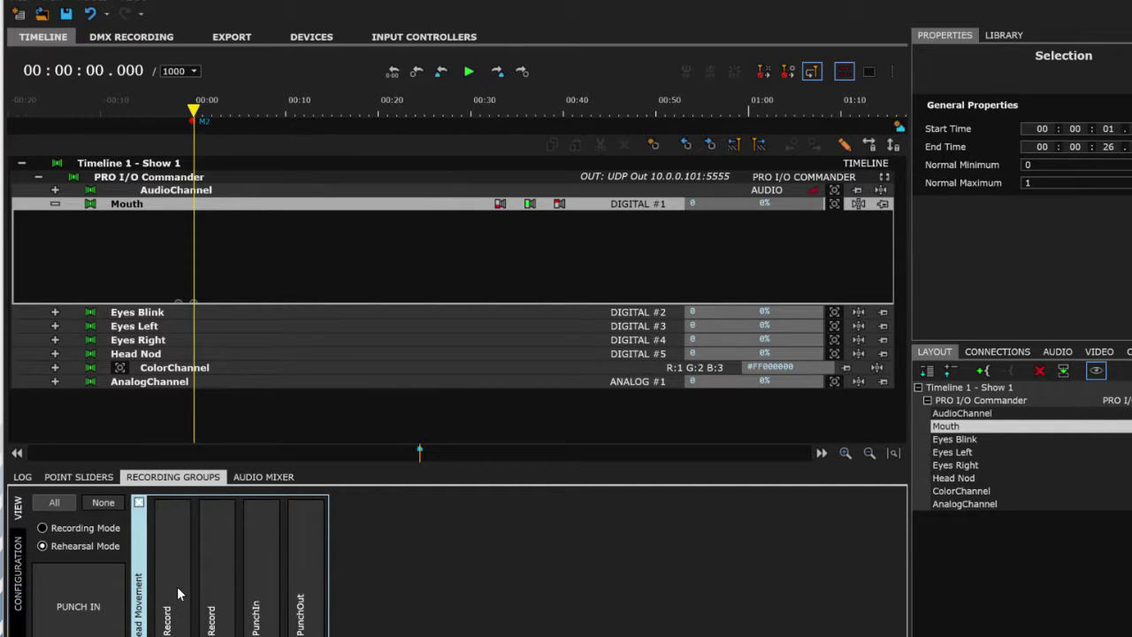
{"action": "left_click", "coordinate": [177, 586]}
{"action": "left_click", "coordinate": [177, 587]}
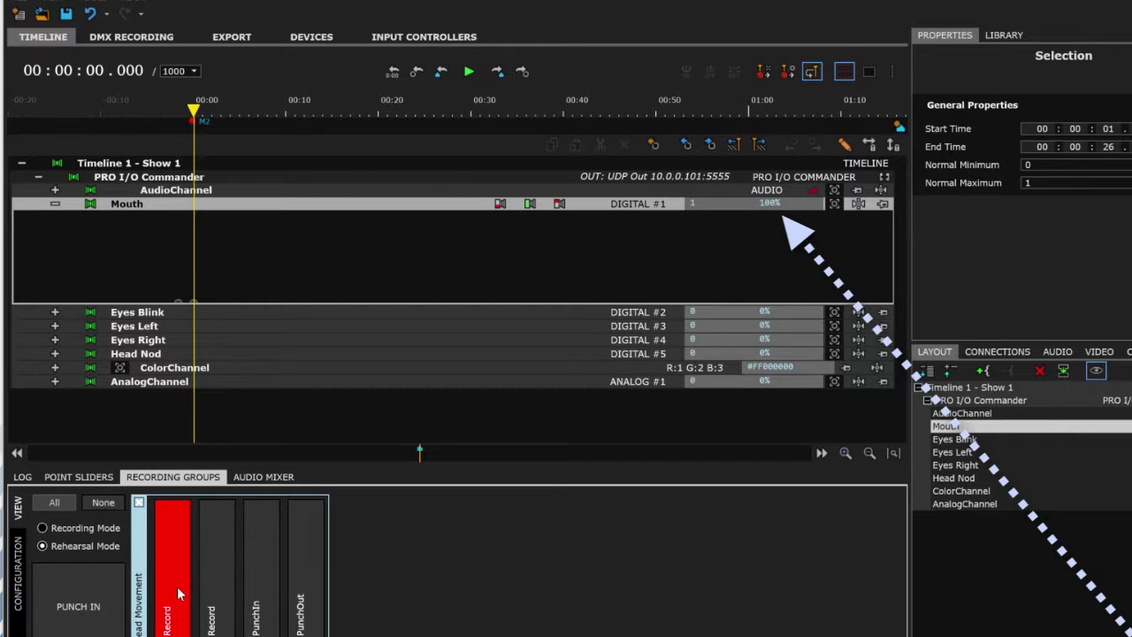
{"action": "left_click", "coordinate": [177, 586]}
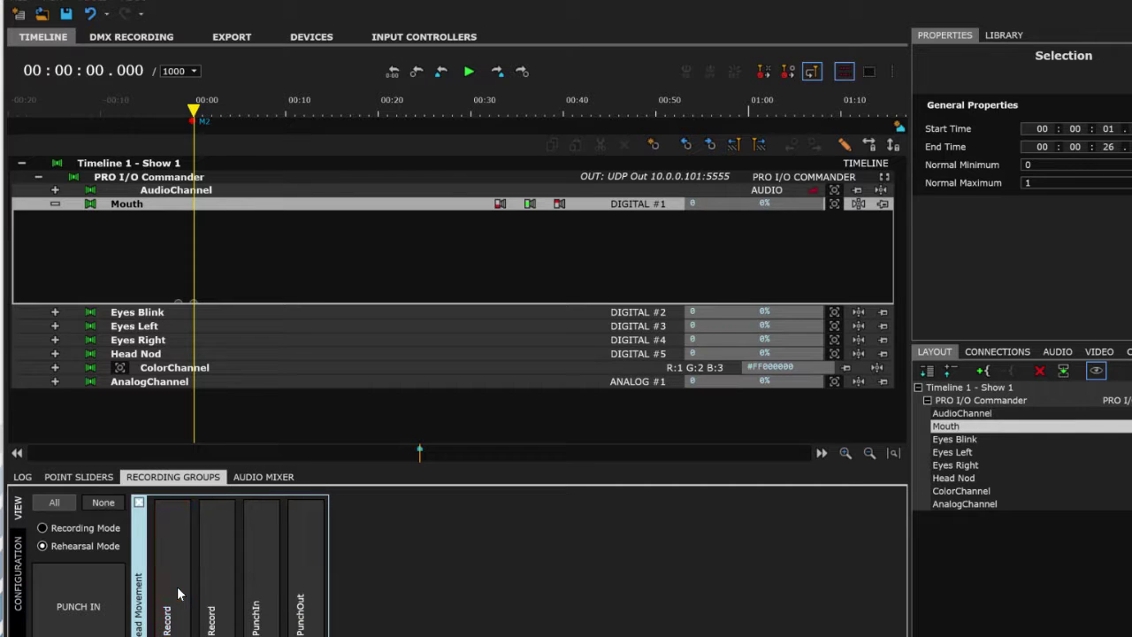
Test the Mouth record control, punch in the Head Movement group and rehearse Mouth pulses during playback from the start
{"action": "left_click", "coordinate": [177, 586]}
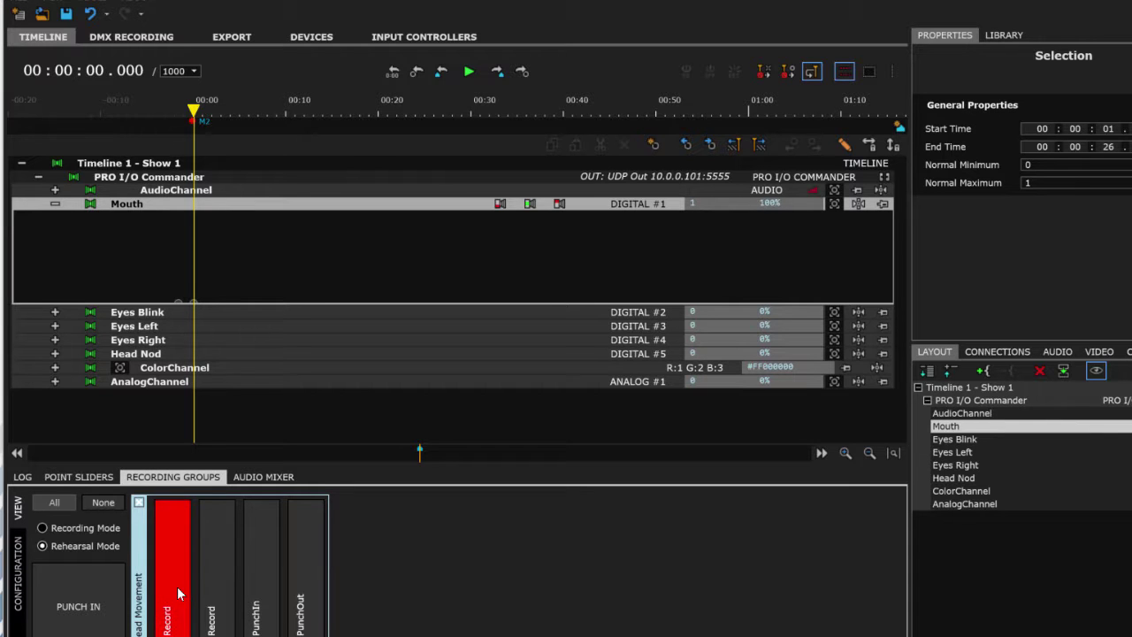
{"action": "left_click", "coordinate": [177, 592]}
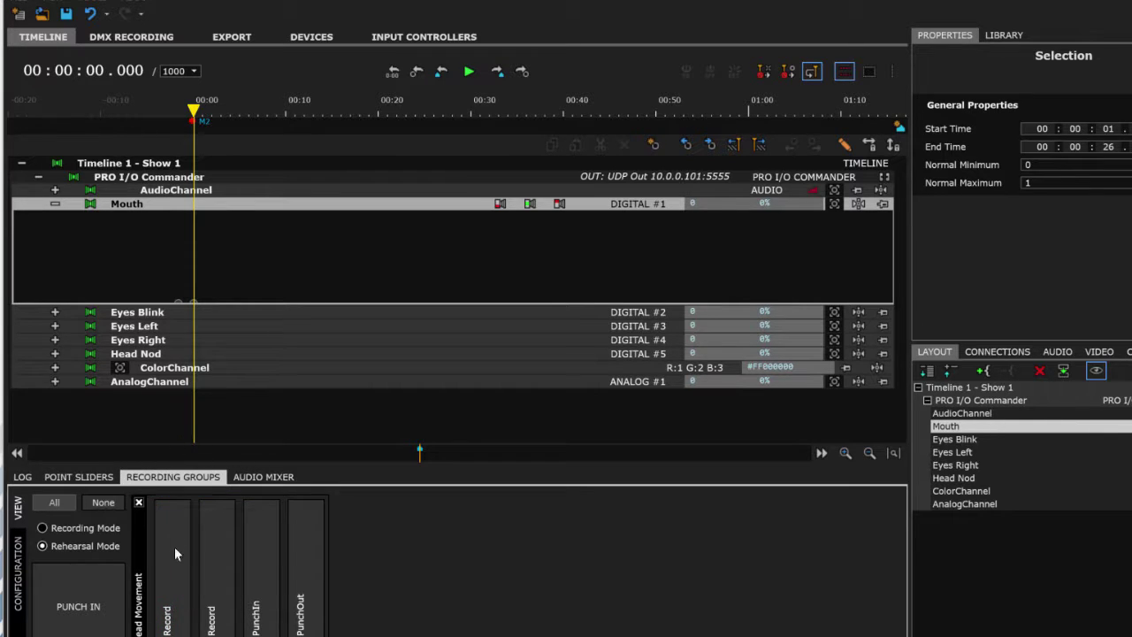
{"action": "left_click", "coordinate": [266, 566]}
{"action": "key", "text": "space"}
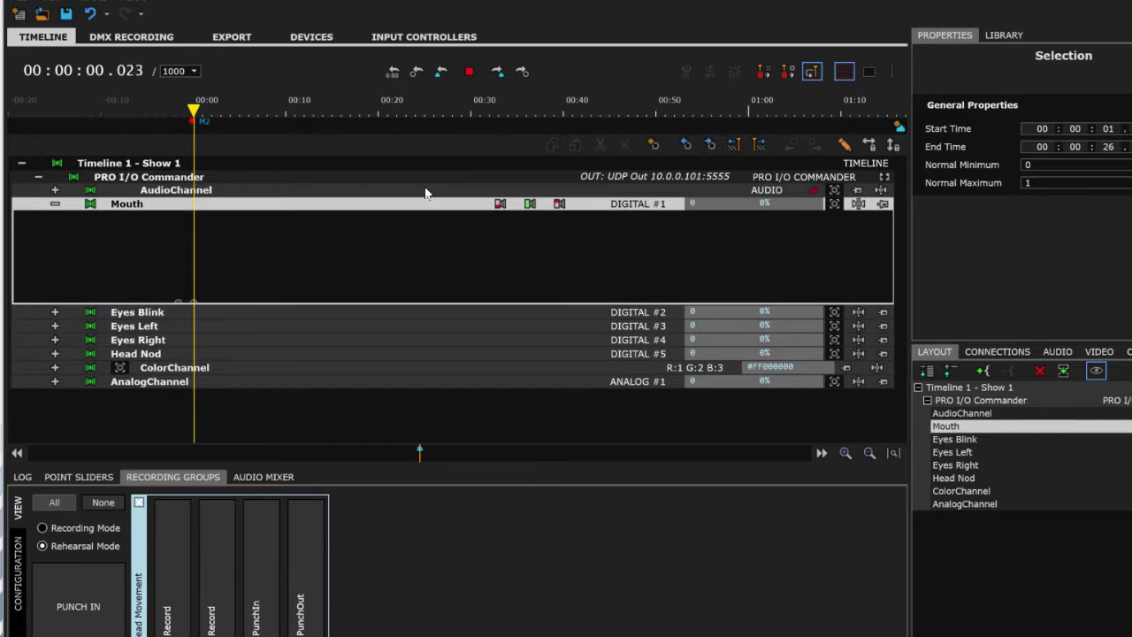
{"action": "key", "text": "1"}
{"action": "key", "text": "1"}
{"action": "key", "text": "1"}
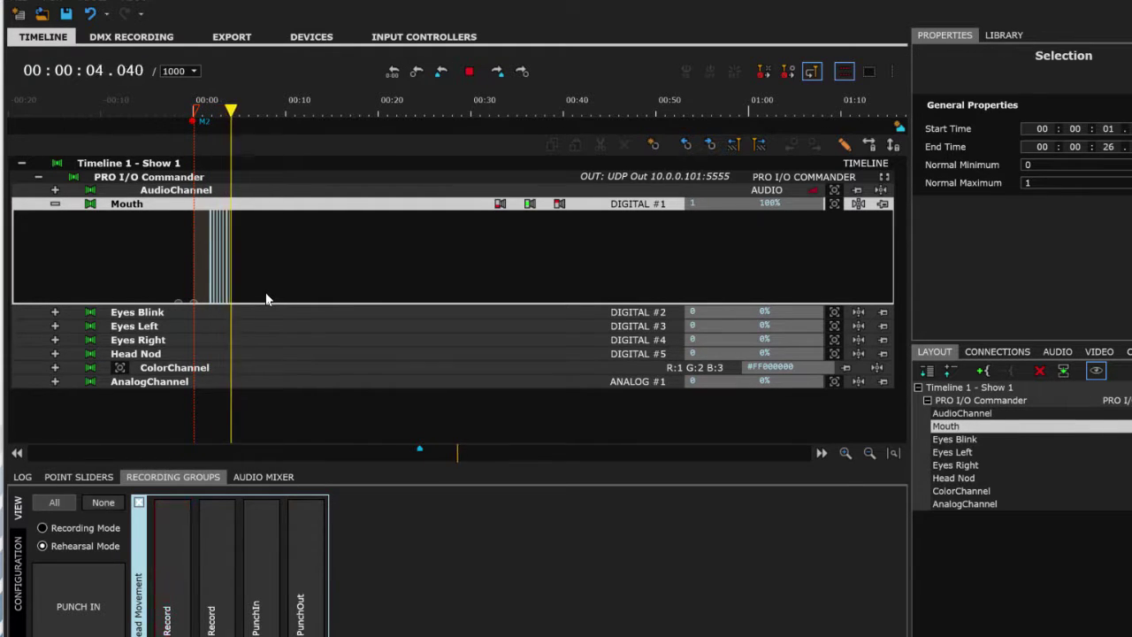
{"action": "key", "text": "1"}
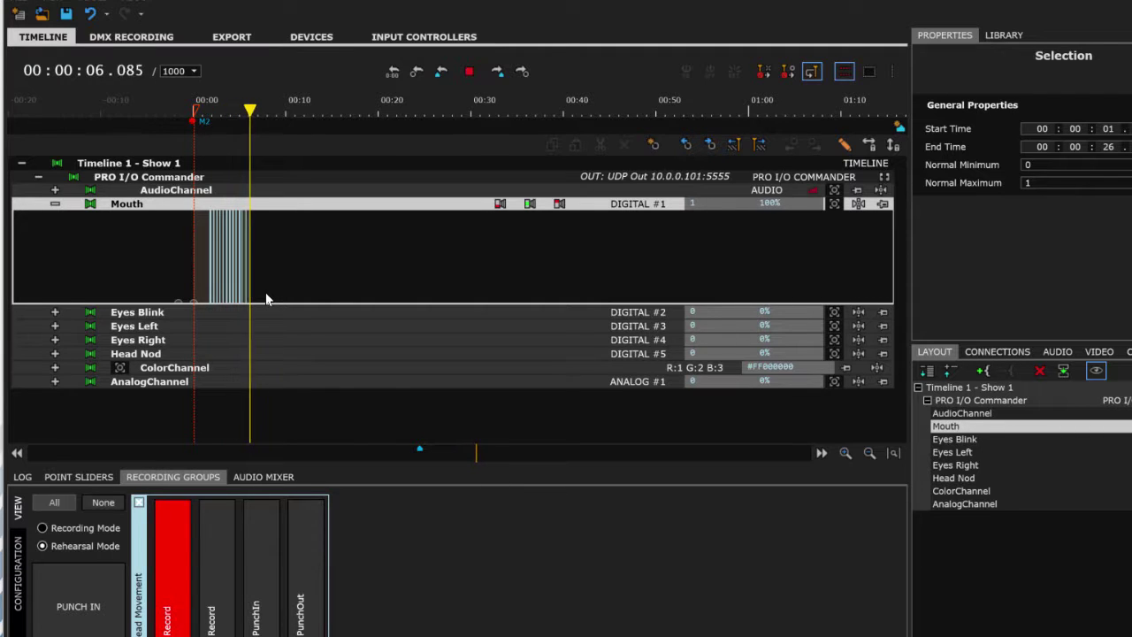
{"action": "key", "text": "1"}
{"action": "key", "text": "1"}
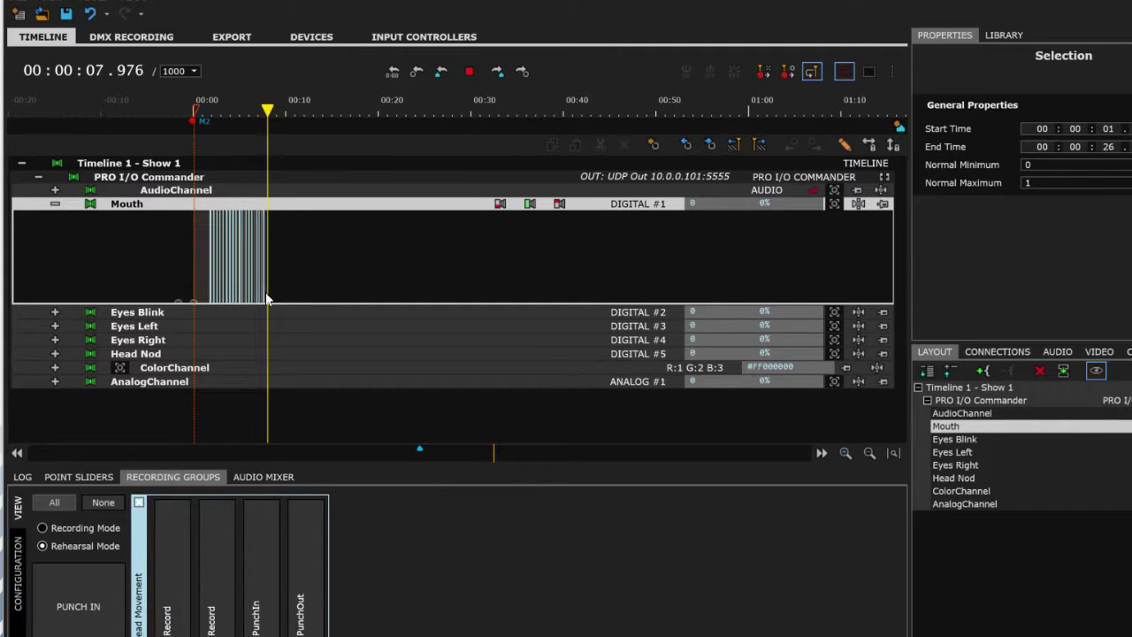
{"action": "key", "text": "1"}
{"action": "key", "text": "space"}
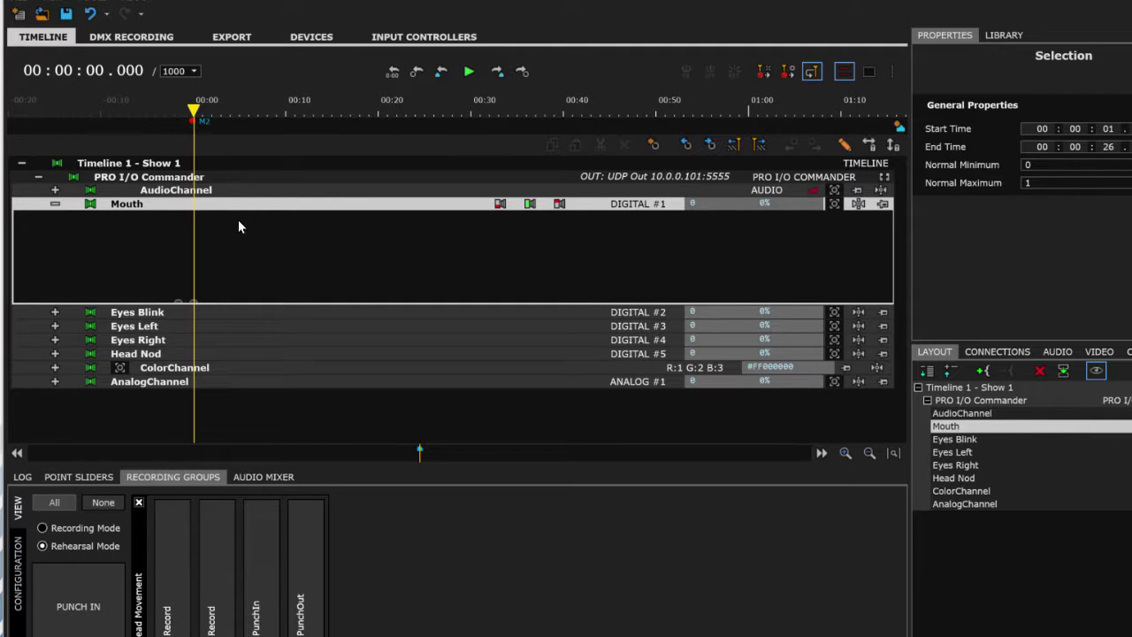
Set the recording groups to Recording Mode, punch in during playback from the start and record repeated Mouth pulses
{"action": "left_click", "coordinate": [90, 529]}
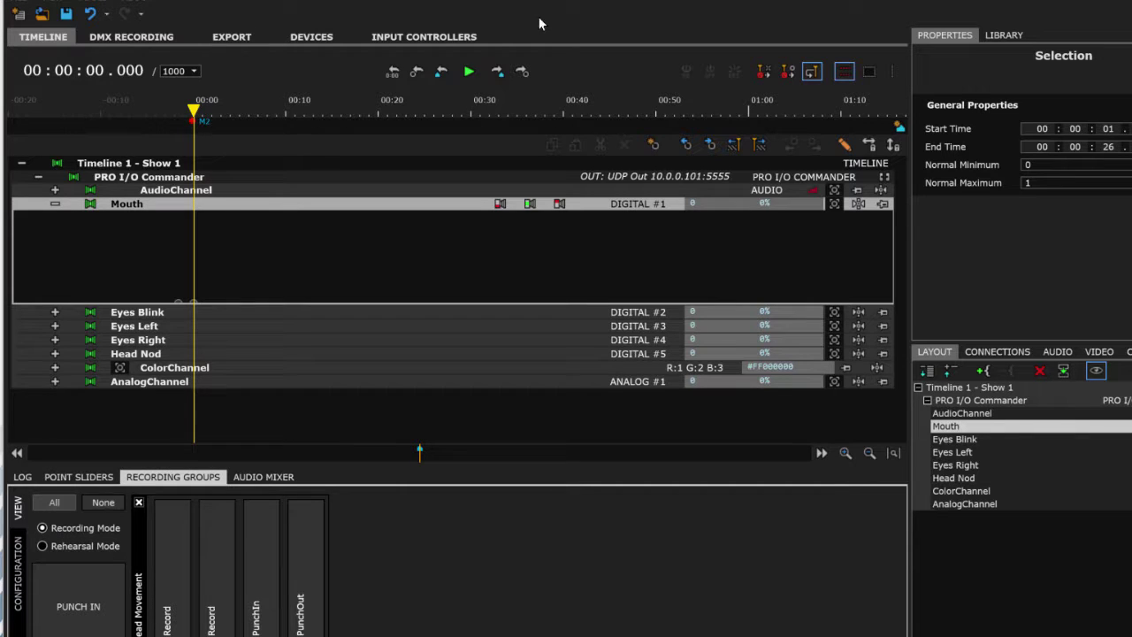
{"action": "left_click", "coordinate": [468, 71]}
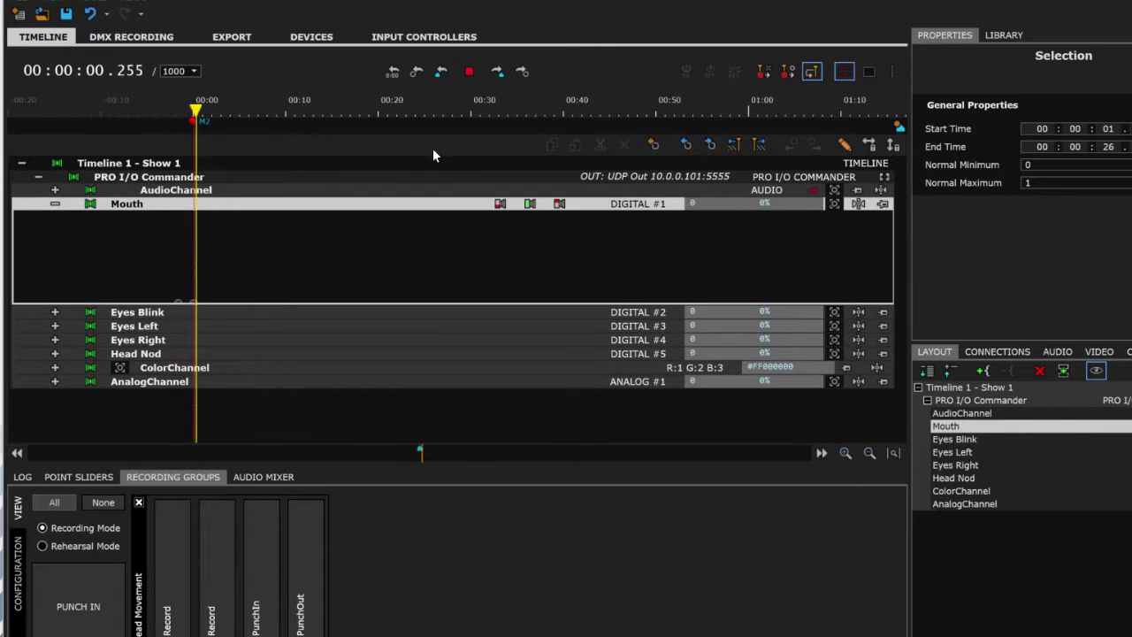
{"action": "left_click", "coordinate": [255, 543]}
{"action": "left_click", "coordinate": [188, 539]}
{"action": "left_click", "coordinate": [188, 540]}
{"action": "left_click", "coordinate": [188, 539]}
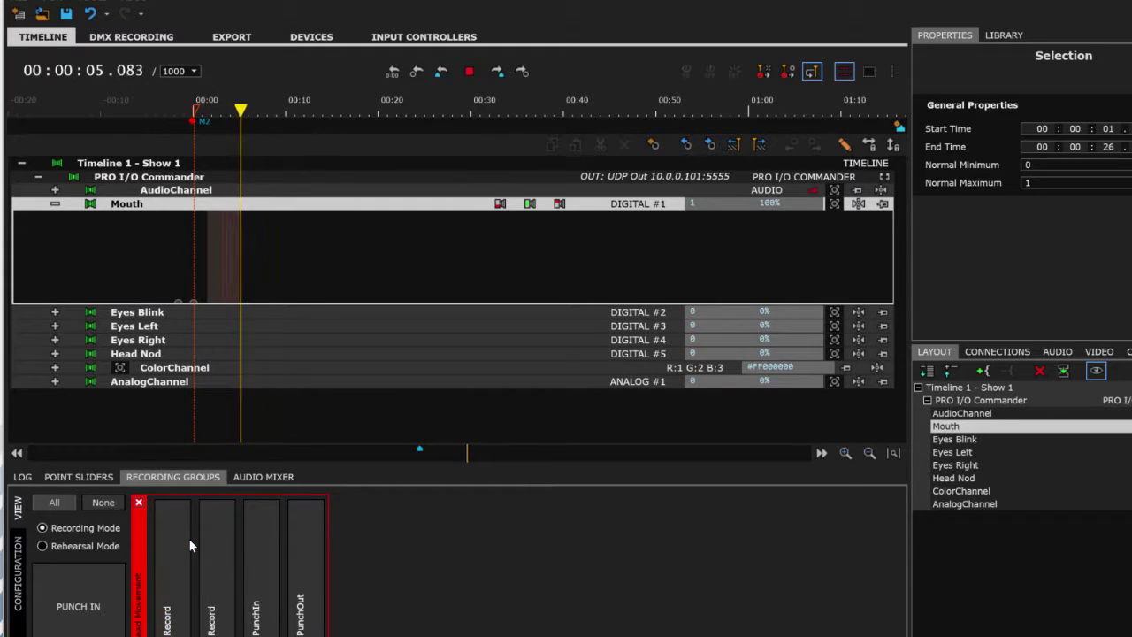
{"action": "left_click", "coordinate": [189, 539]}
{"action": "left_click", "coordinate": [188, 540]}
{"action": "left_click", "coordinate": [189, 539]}
{"action": "left_click", "coordinate": [189, 539]}
{"action": "left_click", "coordinate": [188, 540]}
{"action": "left_click", "coordinate": [188, 539]}
{"action": "key", "text": "space"}
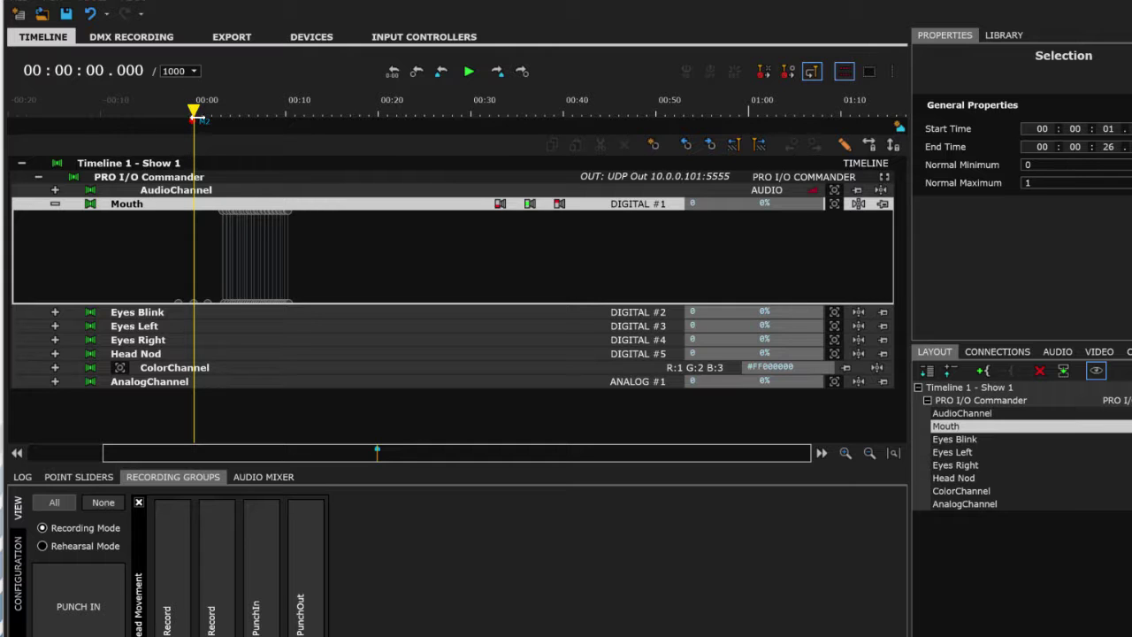
Play back parts of the recorded Mouth pulses from different playhead positions
{"action": "mouse_move", "coordinate": [197, 113]}
{"action": "left_mouse_down"}
{"action": "mouse_move", "coordinate": [253, 114]}
{"action": "mouse_move", "coordinate": [197, 113]}
{"action": "left_mouse_up"}
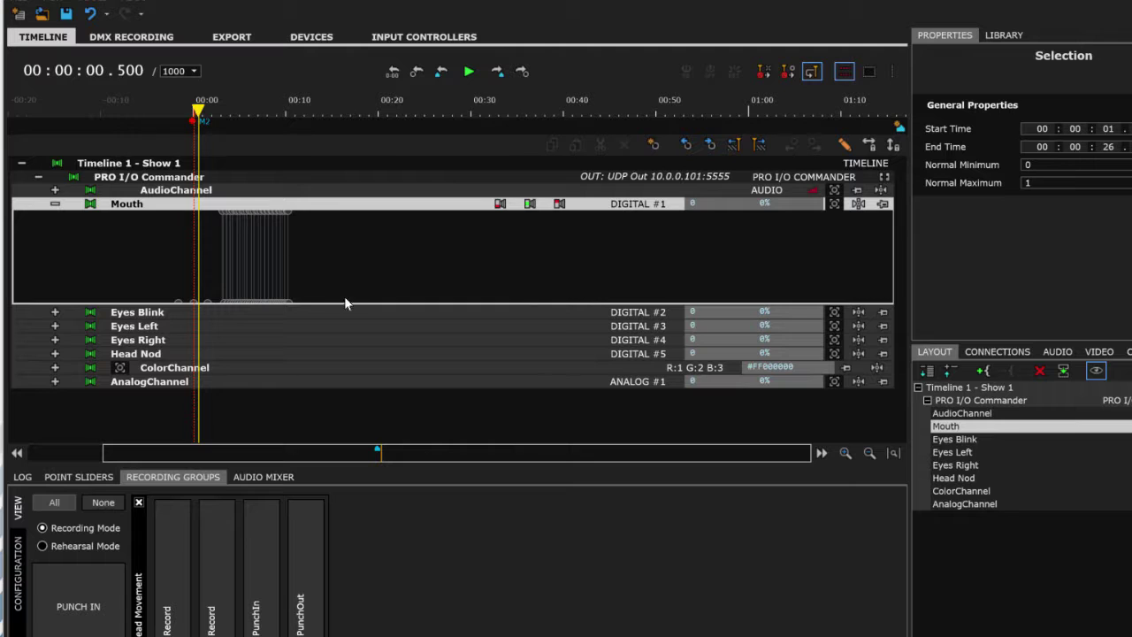
{"action": "key", "text": "Home"}
{"action": "left_click_drag", "start_coordinate": [194, 109], "coordinate": [268, 106]}
{"action": "key", "text": "space"}
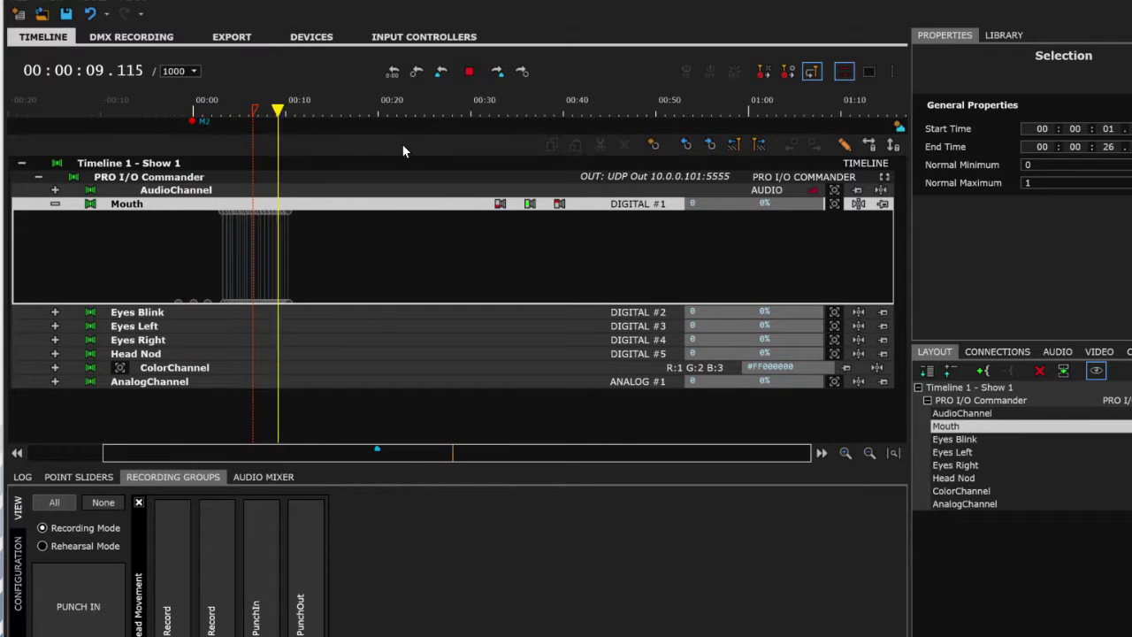
{"action": "key", "text": "space"}
{"action": "mouse_move", "coordinate": [258, 104]}
{"action": "left_mouse_down"}
{"action": "mouse_move", "coordinate": [290, 105]}
{"action": "mouse_move", "coordinate": [203, 110]}
{"action": "left_mouse_up"}
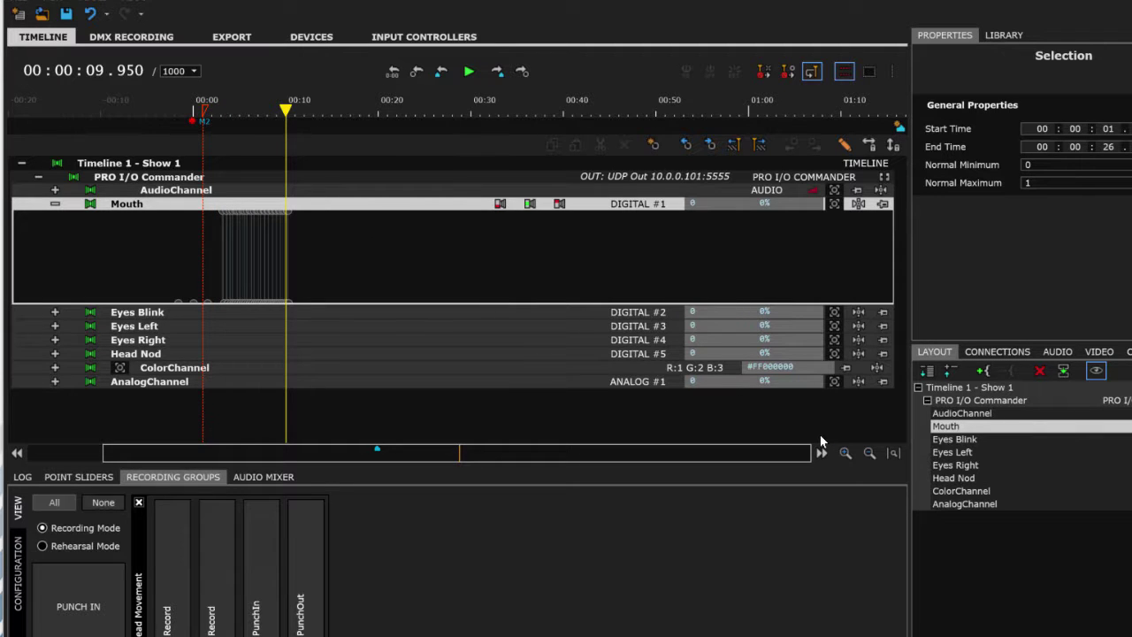
Delete the recorded Mouth points from about 5.7 seconds onward
{"action": "left_click", "coordinate": [844, 452]}
{"action": "left_click", "coordinate": [844, 453]}
{"action": "left_click", "coordinate": [846, 453]}
{"action": "left_click", "coordinate": [847, 453]}
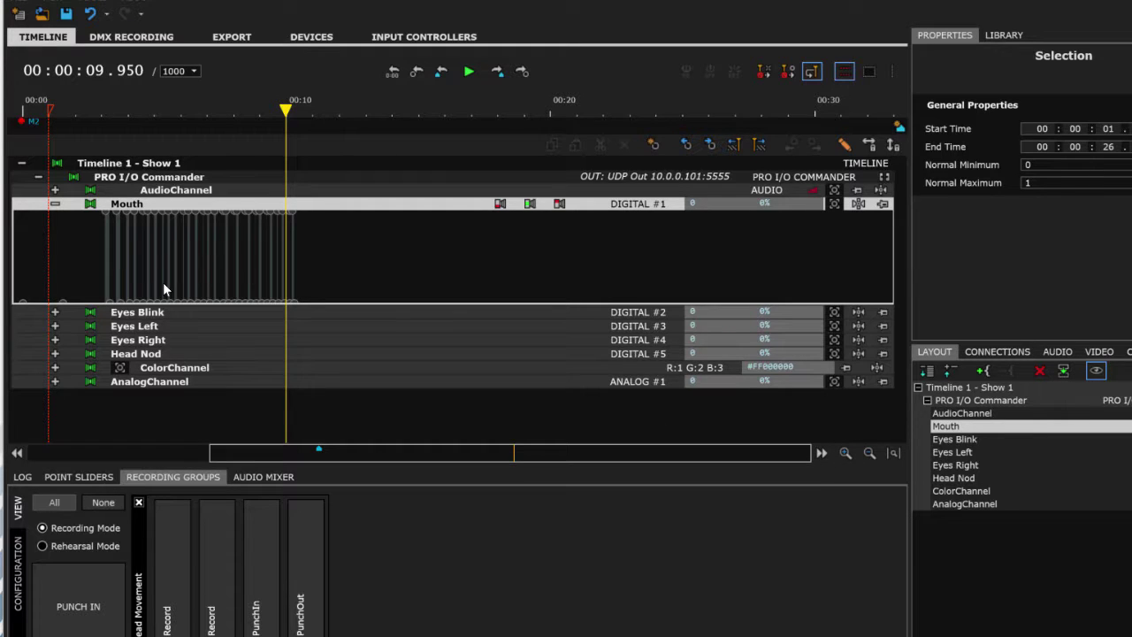
{"action": "left_click_drag", "start_coordinate": [320, 256], "coordinate": [174, 256]}
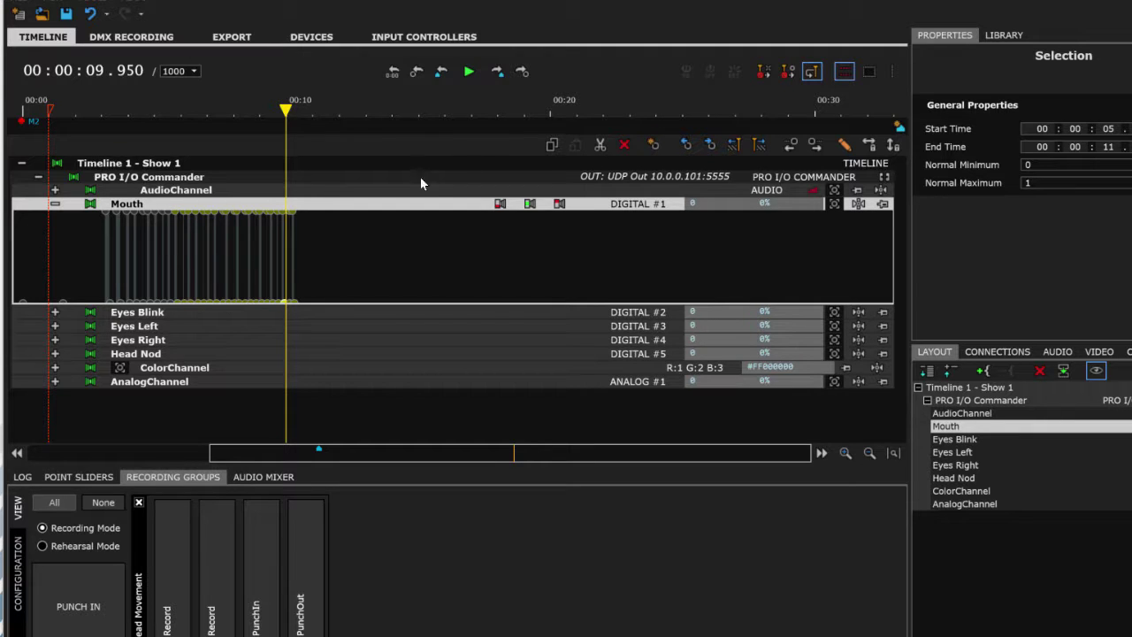
{"action": "left_click", "coordinate": [624, 144]}
Select the remaining recorded Mouth points and move them about 1.4 seconds later on the timeline
{"action": "left_click_drag", "start_coordinate": [272, 251], "coordinate": [91, 244]}
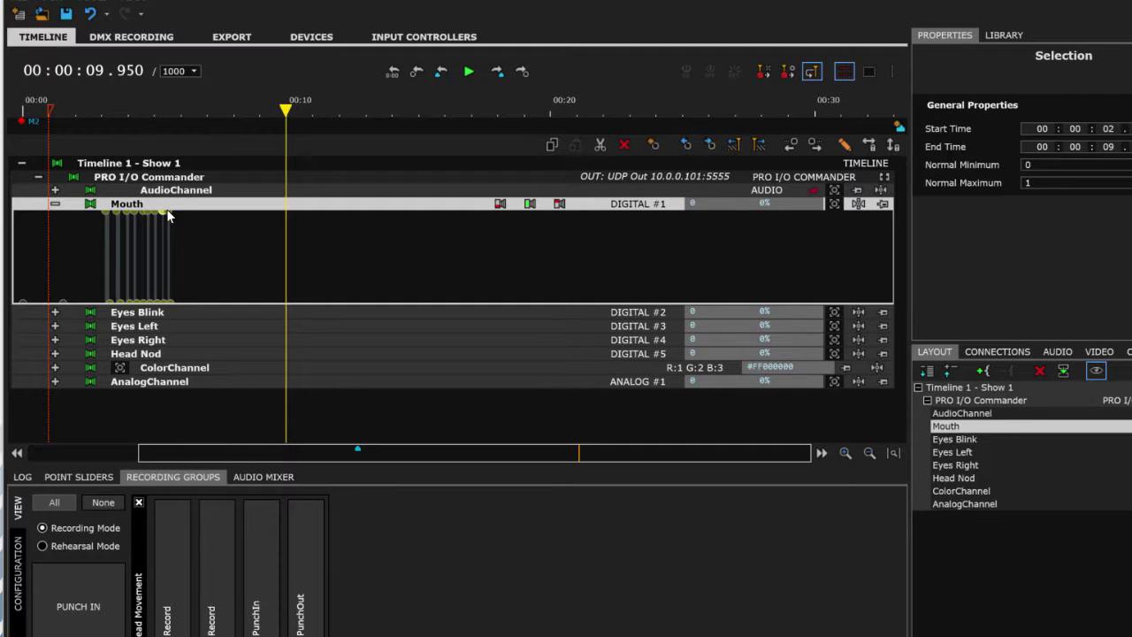
{"action": "left_click_drag", "start_coordinate": [166, 209], "coordinate": [230, 238]}
{"action": "left_click", "coordinate": [233, 239]}
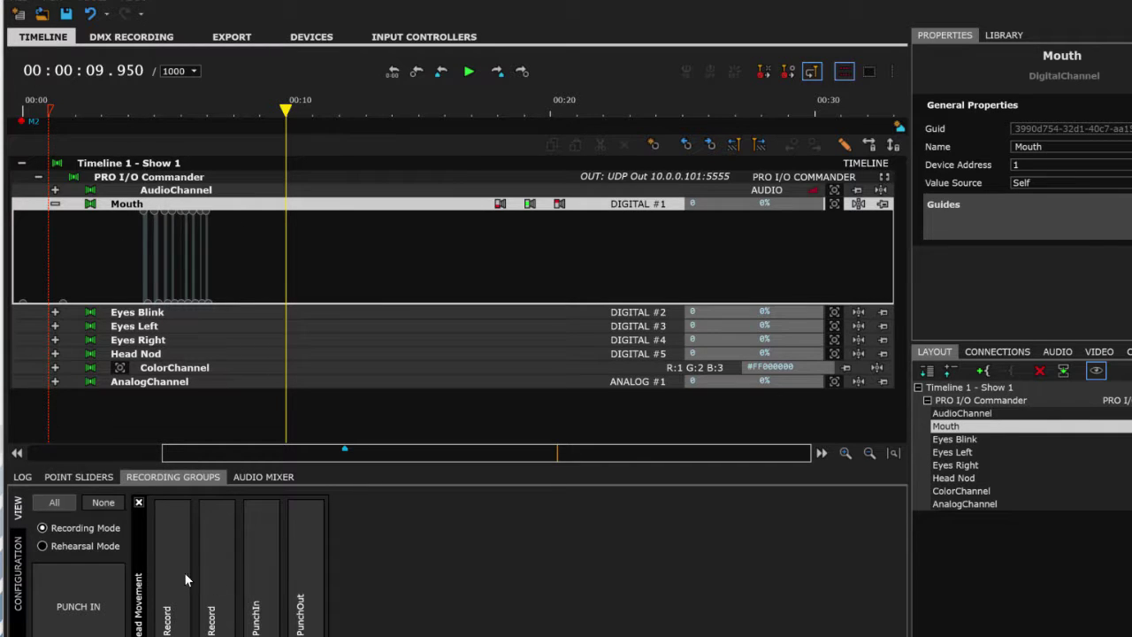
Expand the Eyes Blink channel track and place the playhead at about 8.3 seconds
{"action": "left_click", "coordinate": [55, 311]}
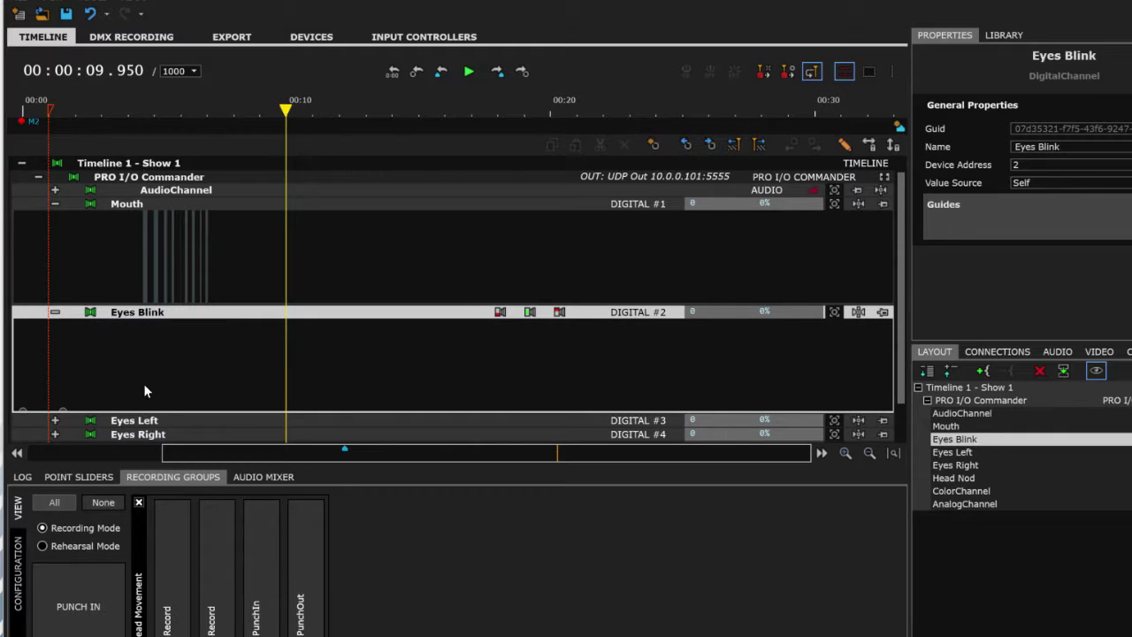
{"action": "left_click_drag", "start_coordinate": [286, 107], "coordinate": [235, 108]}
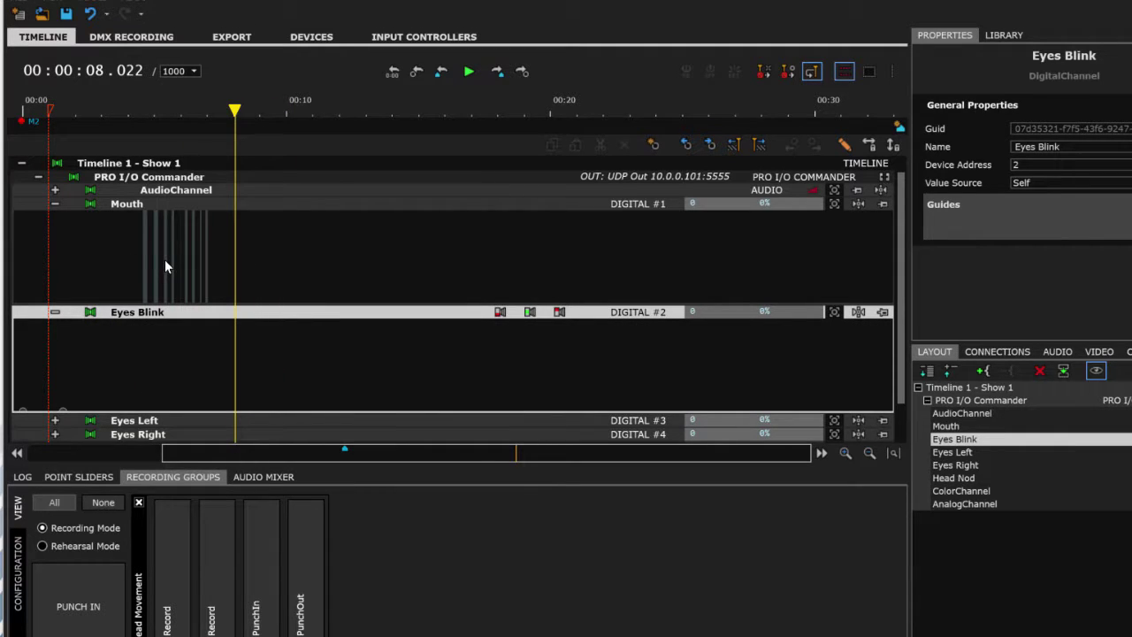
{"action": "key", "text": "Home"}
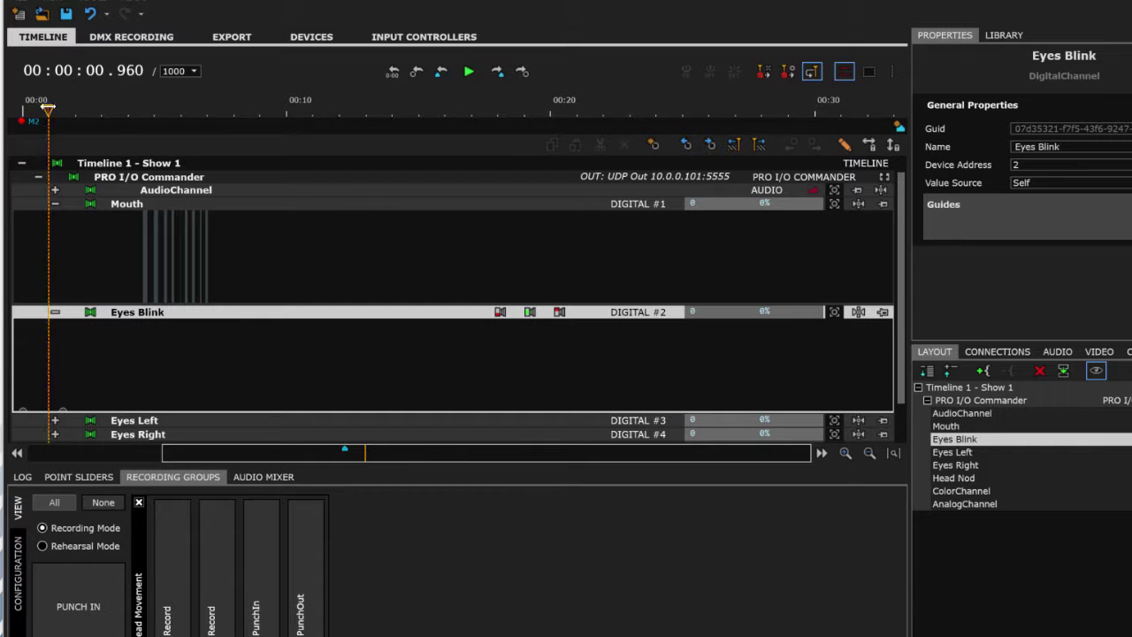
{"action": "left_click_drag", "start_coordinate": [63, 120], "coordinate": [65, 106]}
{"action": "left_click", "coordinate": [260, 107]}
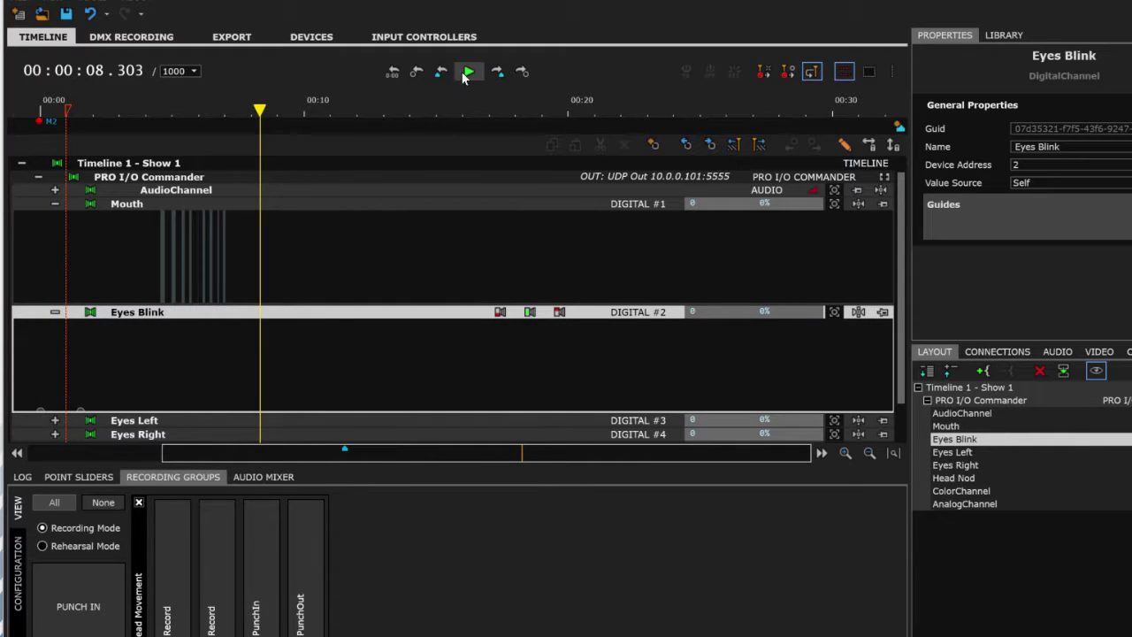
Punch in during playback, record repeated Eyes Blink pulses, punch out and stop playback
{"action": "left_click", "coordinate": [466, 75]}
{"action": "left_click", "coordinate": [264, 565]}
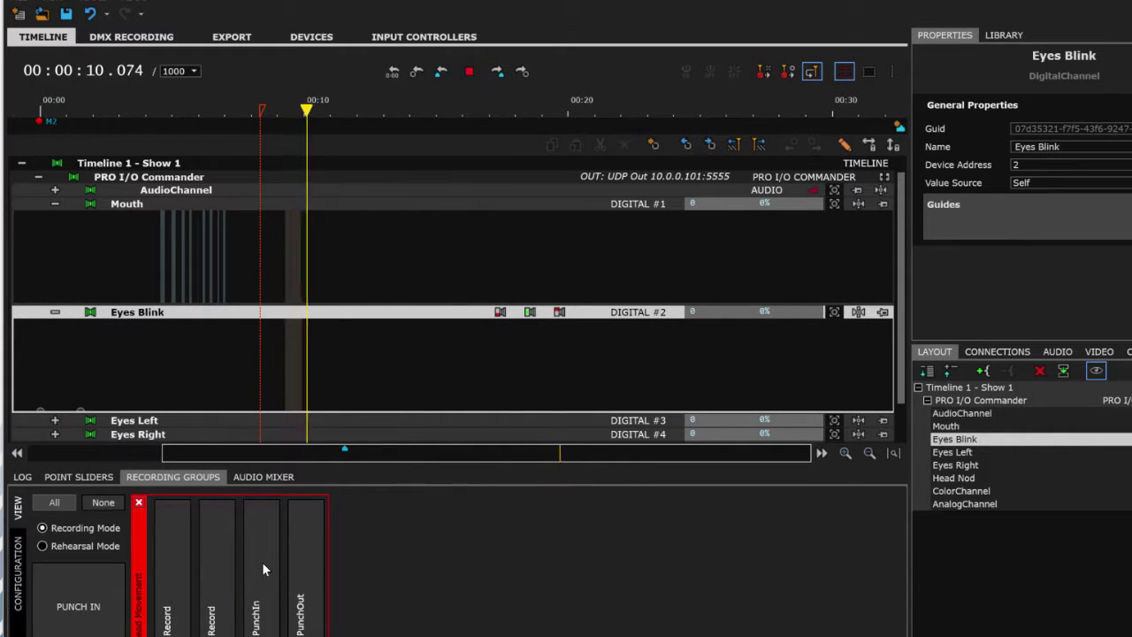
{"action": "key", "text": "2"}
{"action": "key", "text": "2"}
{"action": "key", "text": "2"}
{"action": "key", "text": "2"}
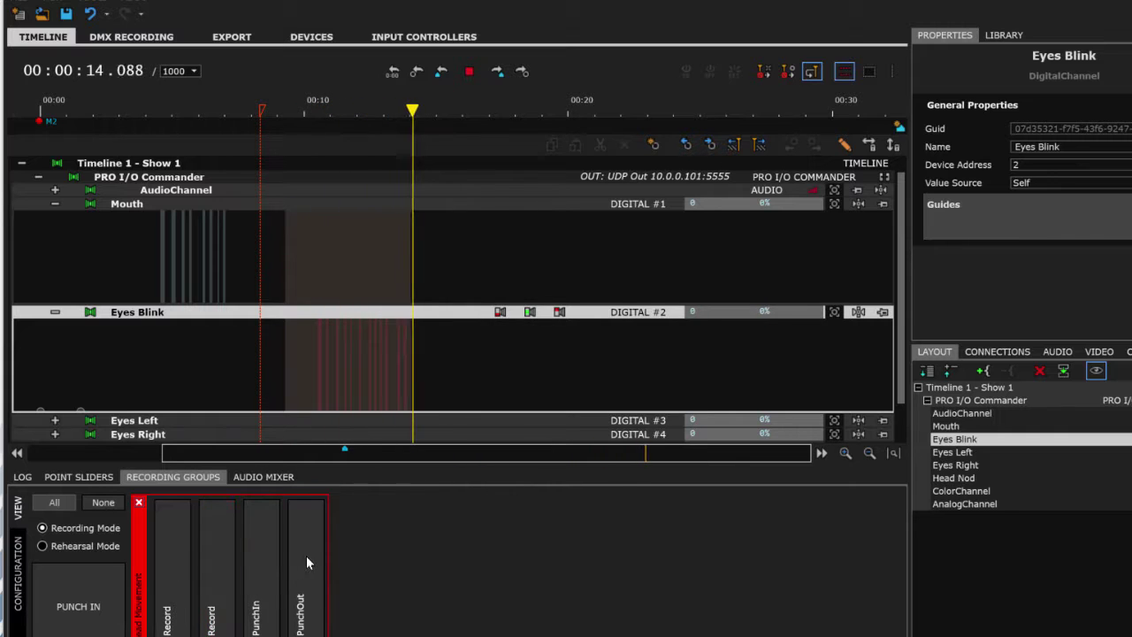
{"action": "left_click", "coordinate": [306, 555]}
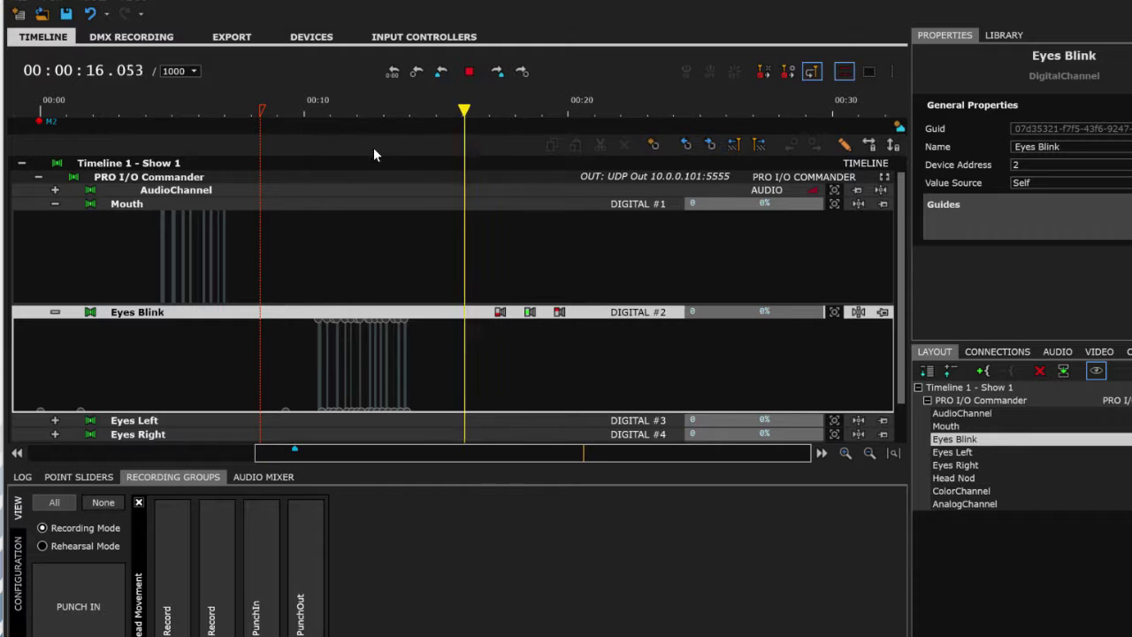
{"action": "key", "text": "space"}
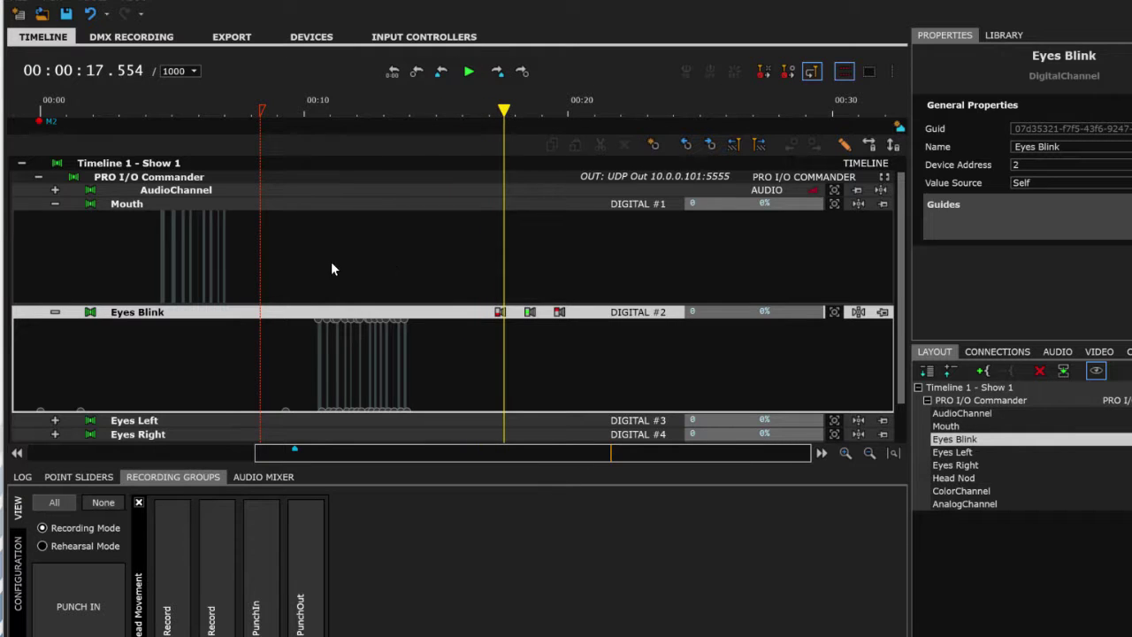
Move the recorded Eyes Blink points about 1.2 seconds earlier and place the playhead at about 3 seconds
{"action": "left_click_drag", "start_coordinate": [293, 319], "coordinate": [368, 336]}
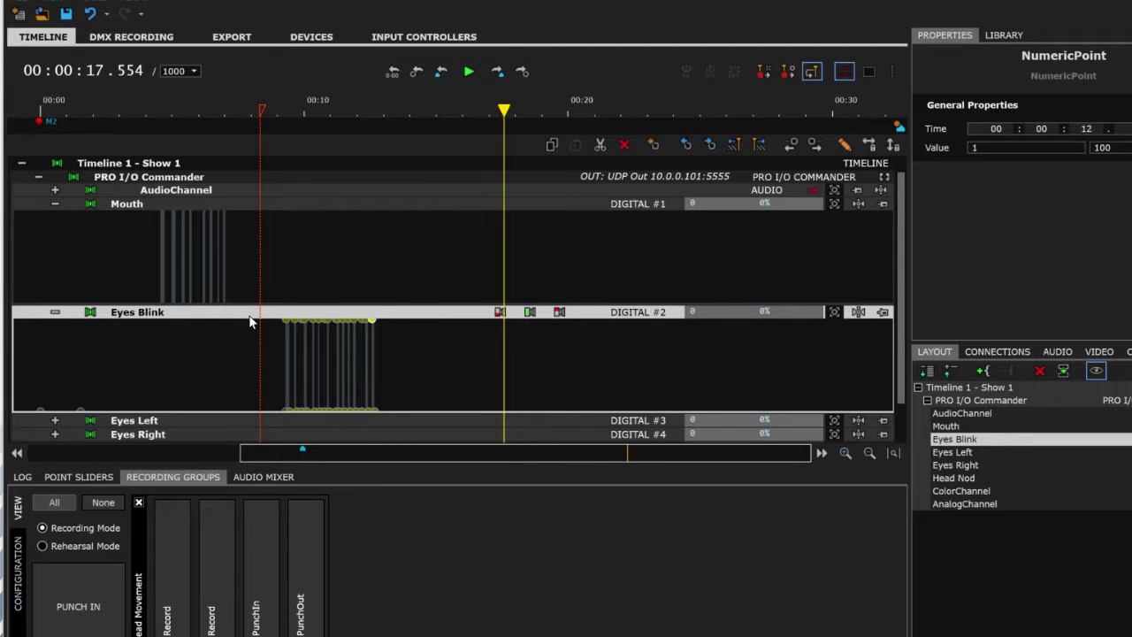
{"action": "left_click", "coordinate": [262, 130]}
{"action": "left_click_drag", "start_coordinate": [262, 130], "coordinate": [266, 130]}
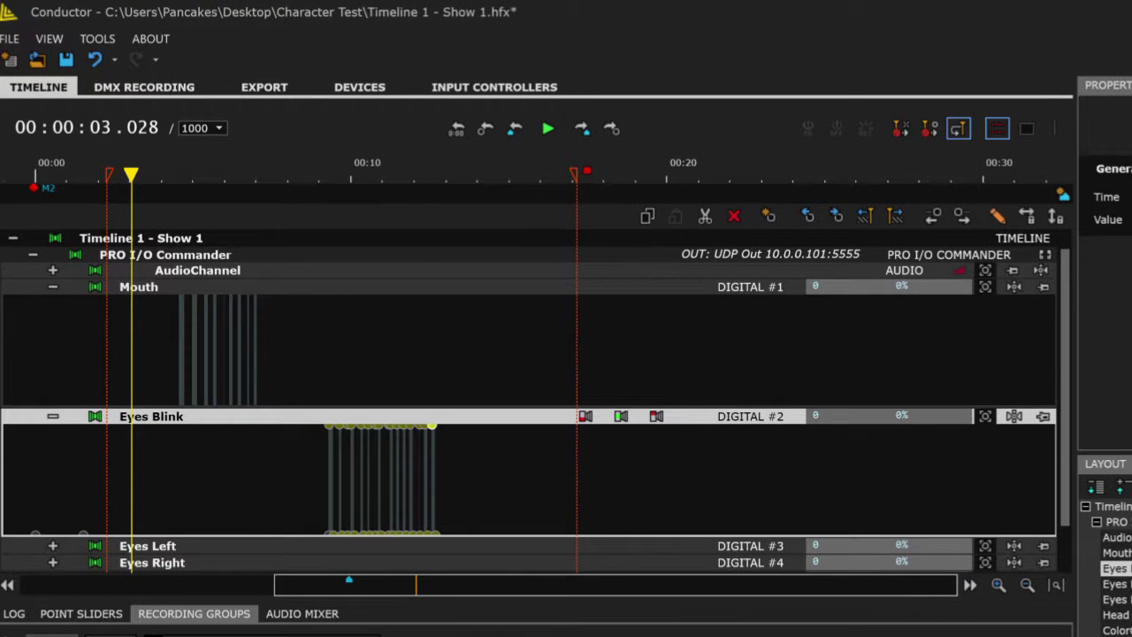
Review the Standard Keyboard's controls in the input controller settings and return to the timeline
{"action": "left_click", "coordinate": [463, 85]}
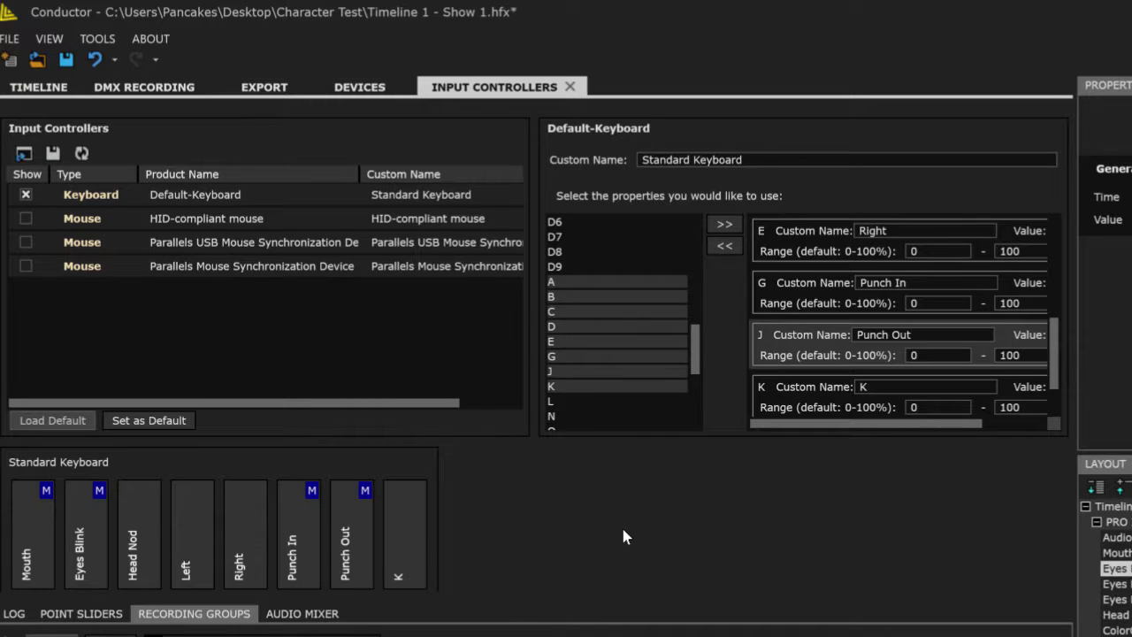
{"action": "left_click", "coordinate": [39, 87]}
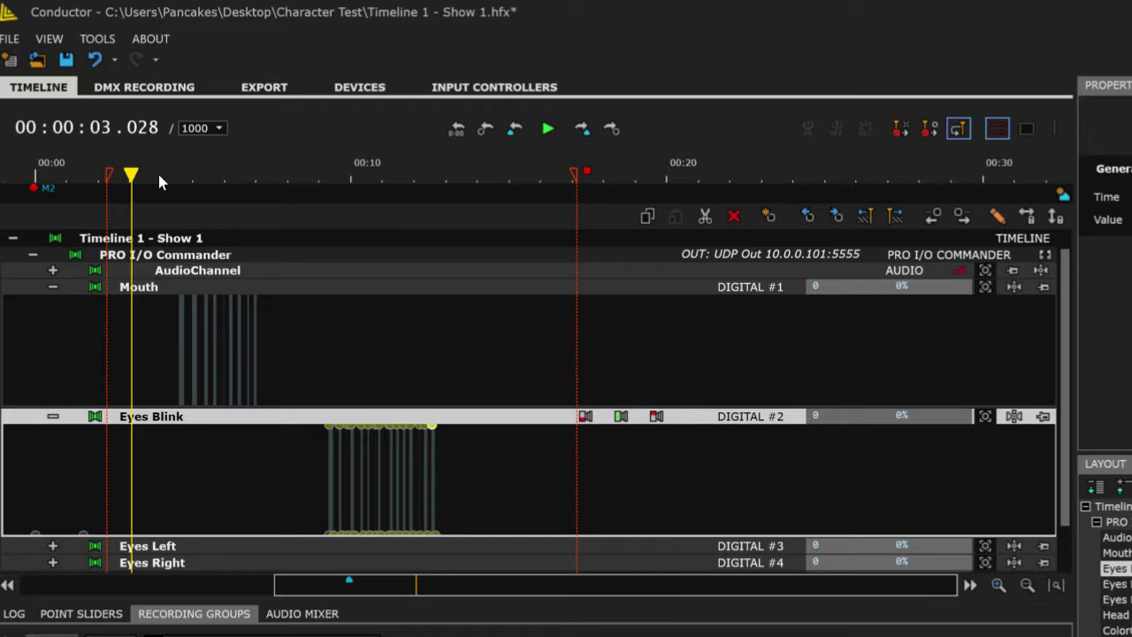
Play the recorded Mouth section twice from about 3 seconds, stopping after about 7 seconds on the timeline
{"action": "key", "text": "space"}
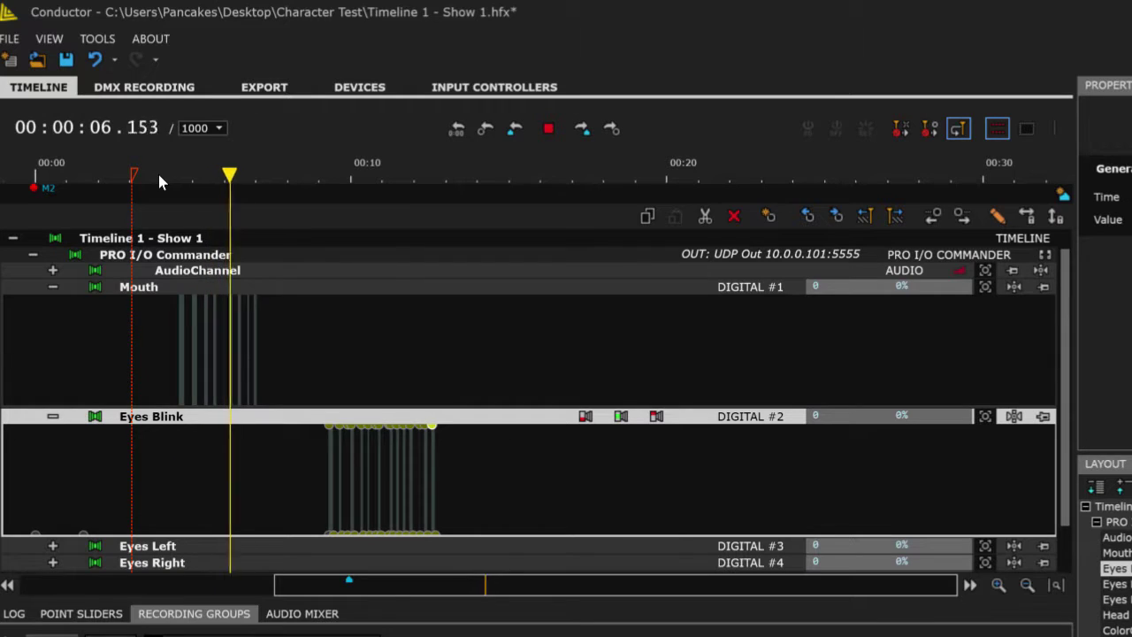
{"action": "key", "text": "space"}
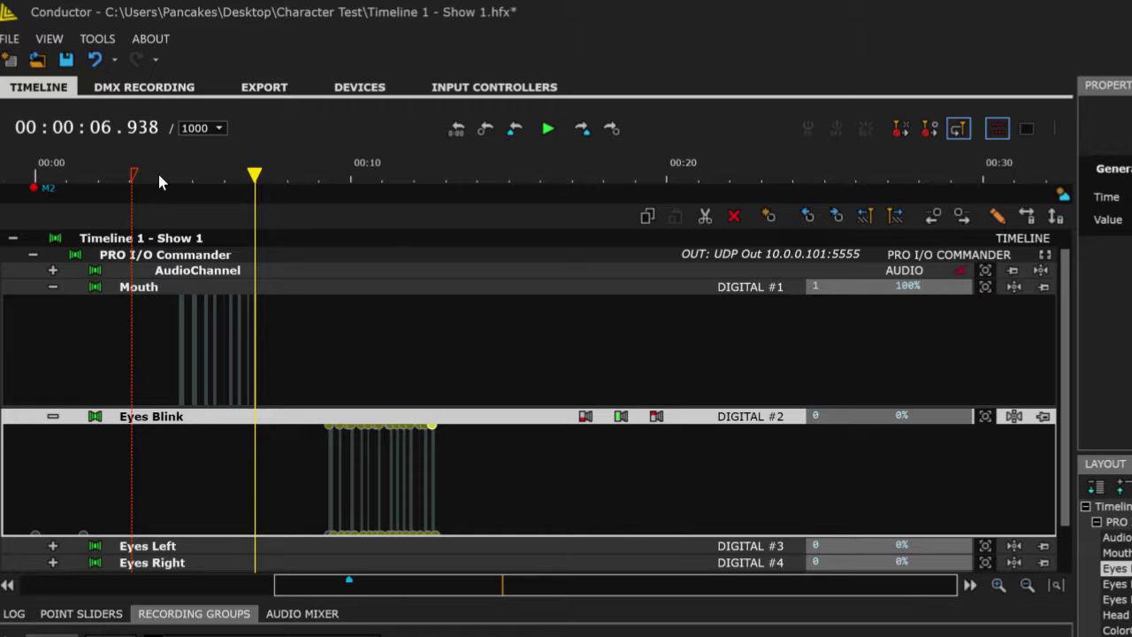
{"action": "key", "text": "Home"}
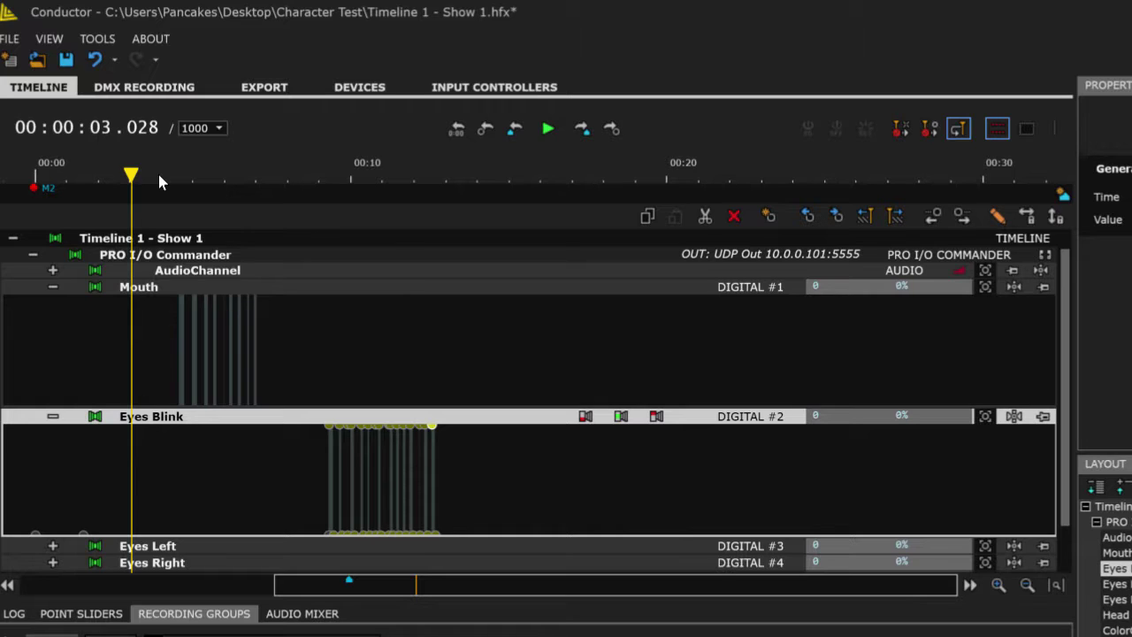
{"action": "key", "text": "space"}
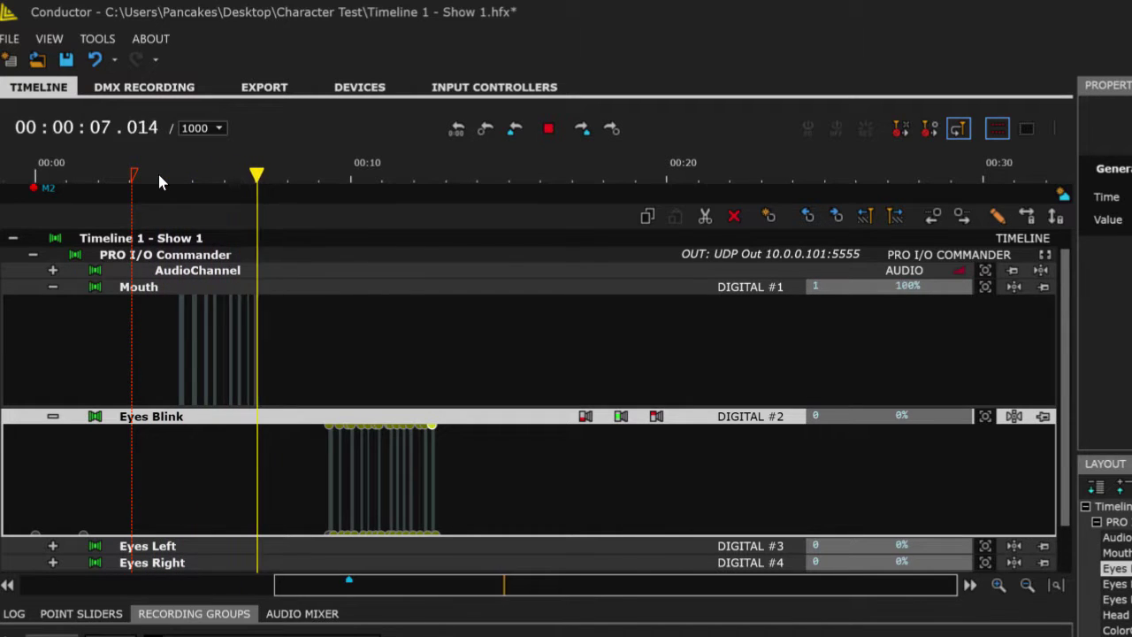
{"action": "key", "text": "space"}
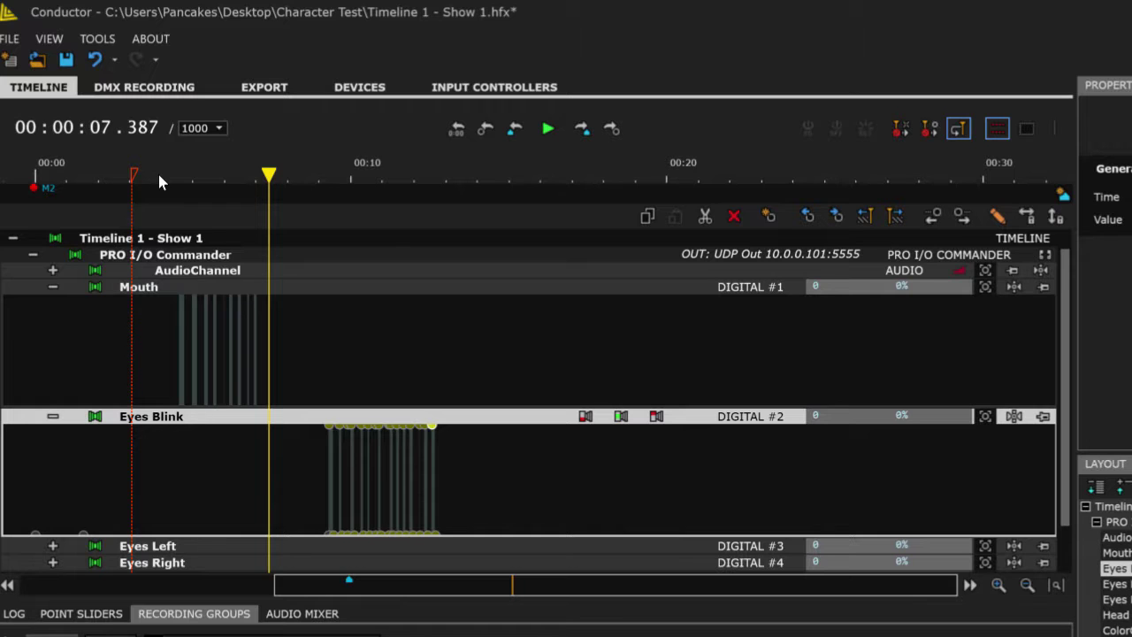
Replay the Eyes Blink section from about 7.4 seconds several times, then continue playback briefly past 13 seconds
{"action": "key", "text": "space"}
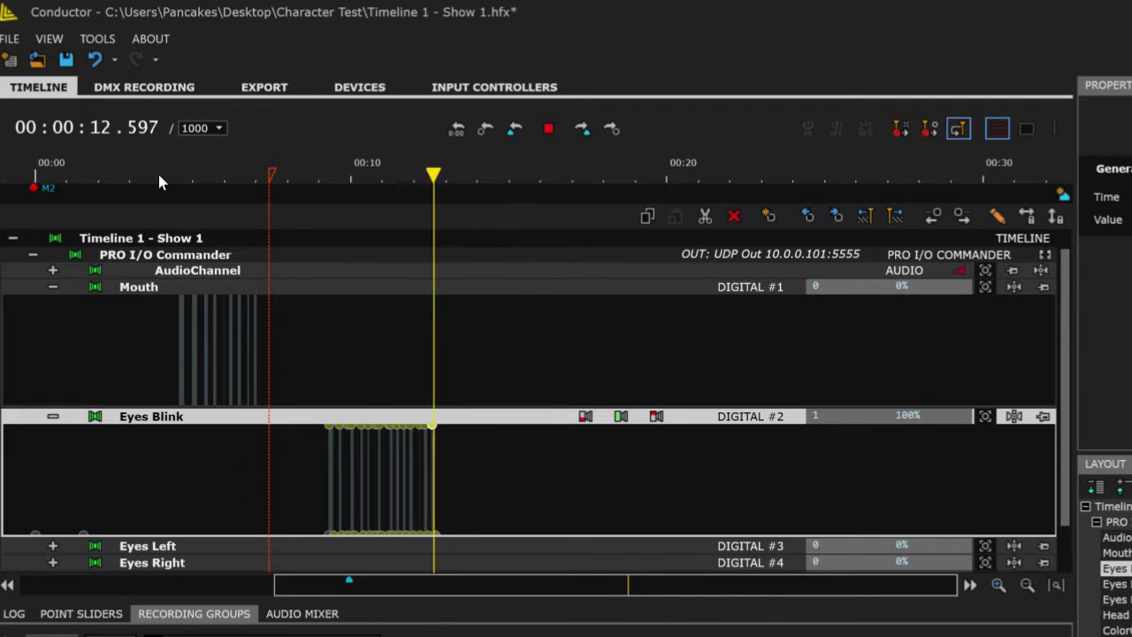
{"action": "key", "text": "space"}
{"action": "key", "text": "space"}
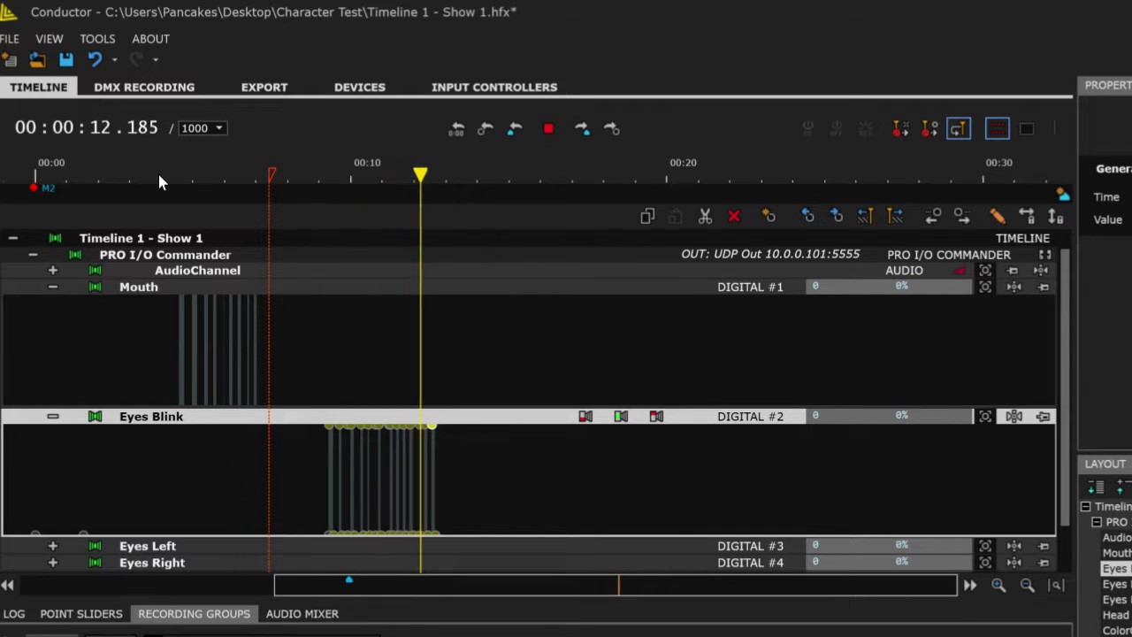
{"action": "key", "text": "space"}
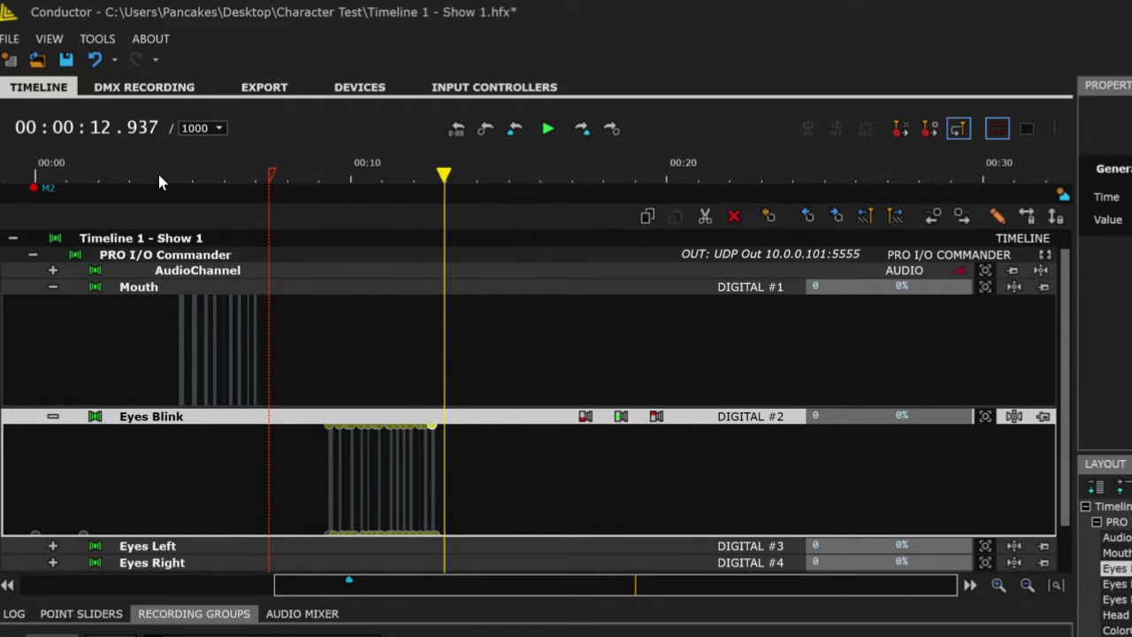
{"action": "key", "text": "Home"}
{"action": "key", "text": "space"}
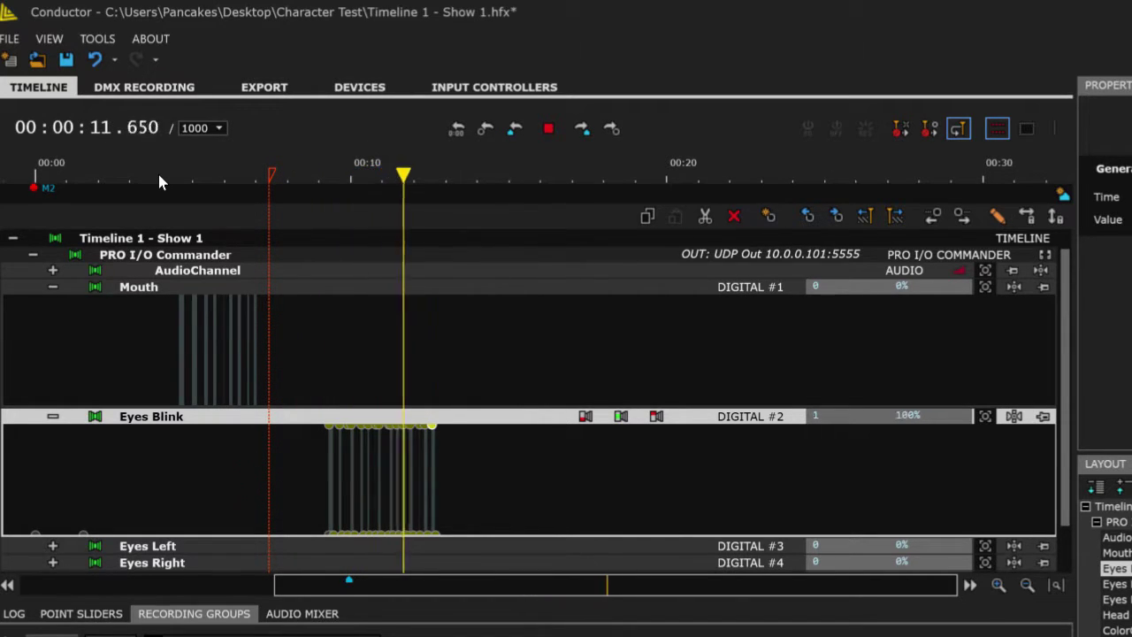
{"action": "key", "text": "space"}
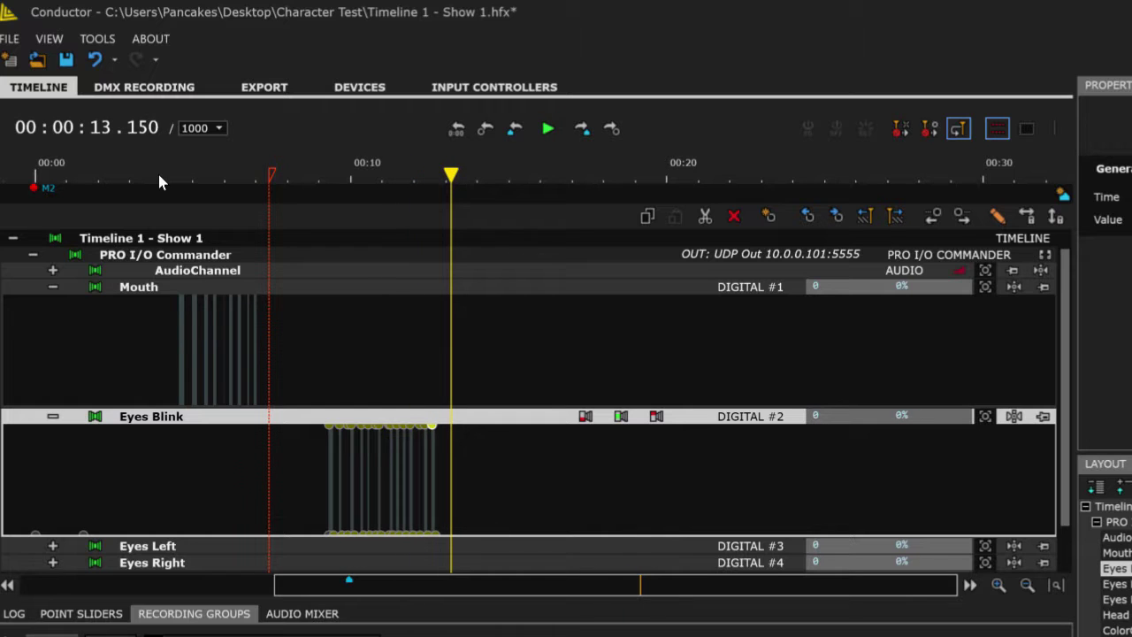
{"action": "key", "text": "space"}
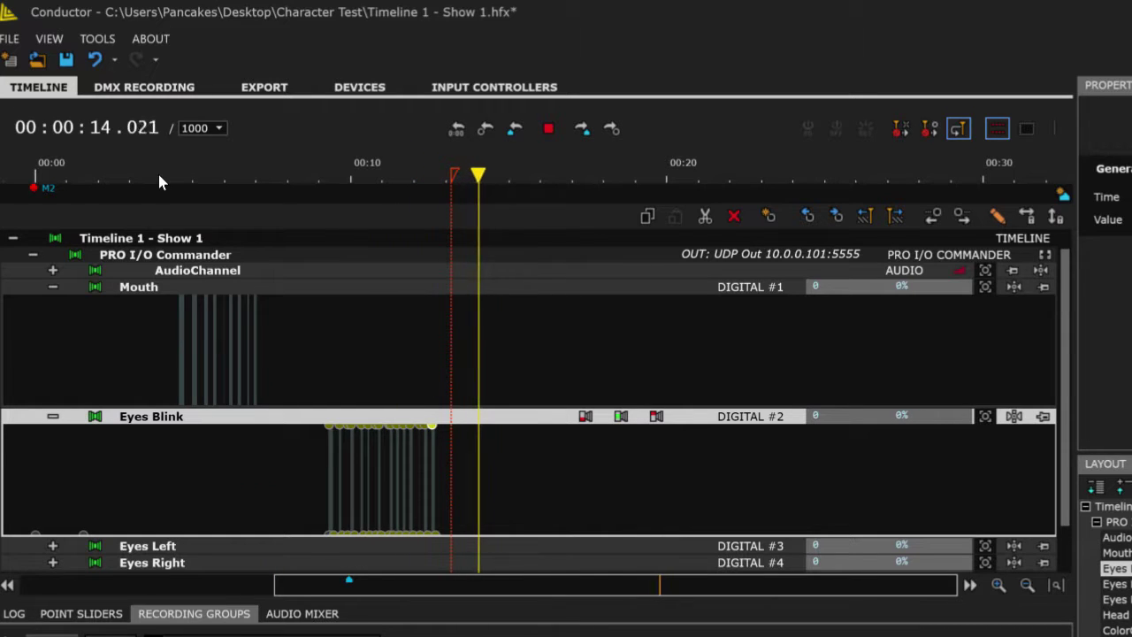
{"action": "key", "text": "space"}
Place the playhead at about 7.8 seconds and play the Eyes Blink section repeatedly with an end marker at about 13.7 seconds
{"action": "left_click_drag", "start_coordinate": [551, 187], "coordinate": [291, 188]}
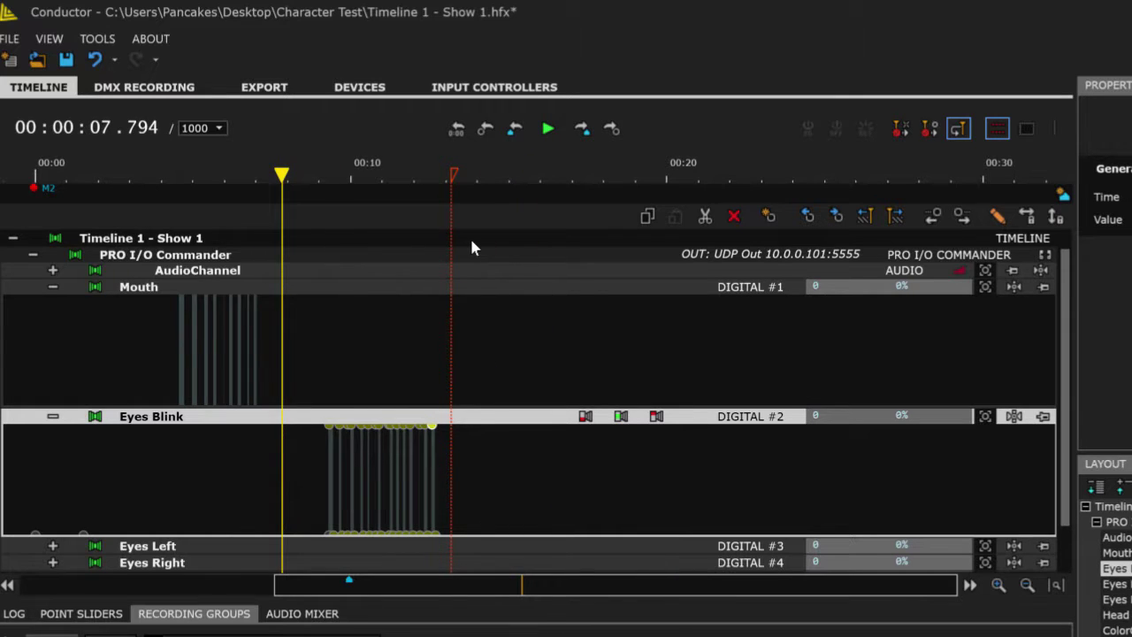
{"action": "key", "text": "space"}
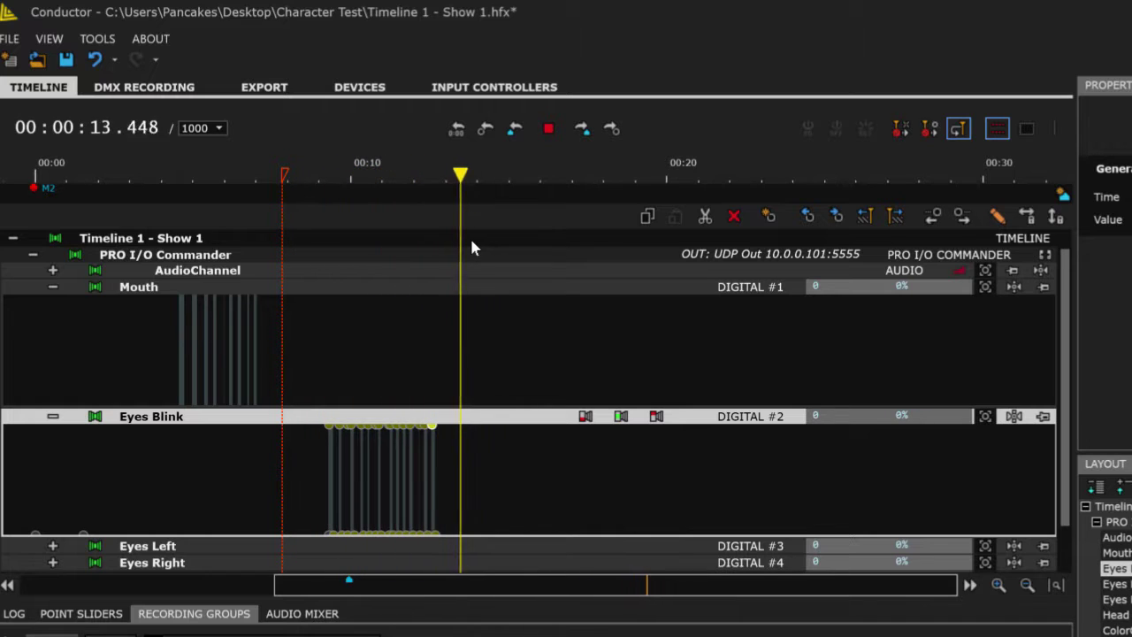
{"action": "key", "text": "space"}
{"action": "key", "text": "space"}
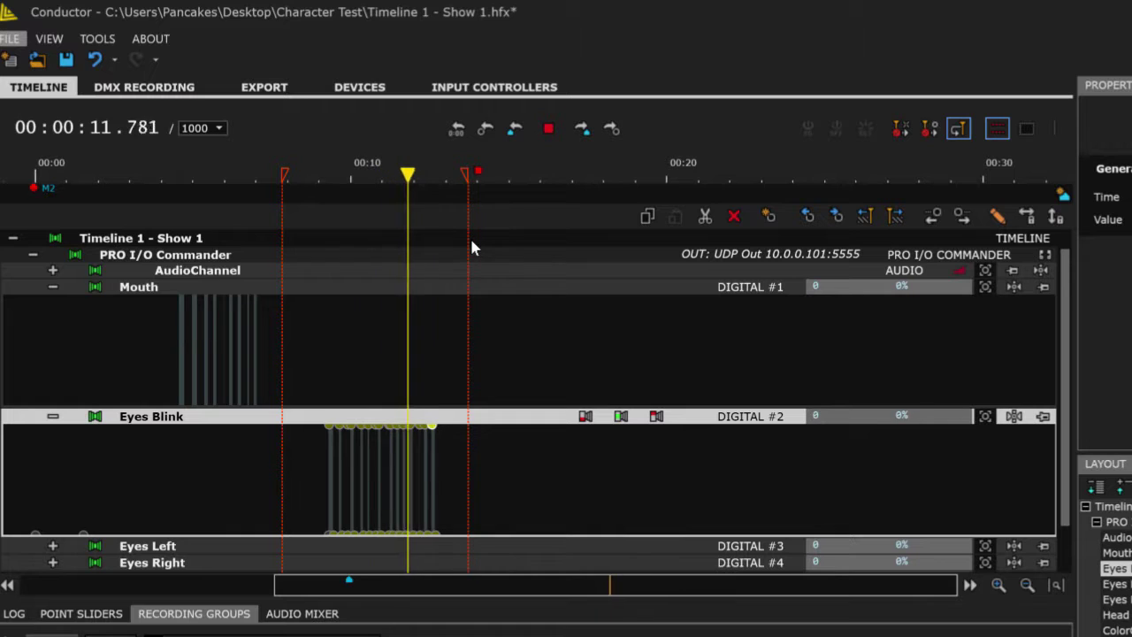
{"action": "key", "text": "space"}
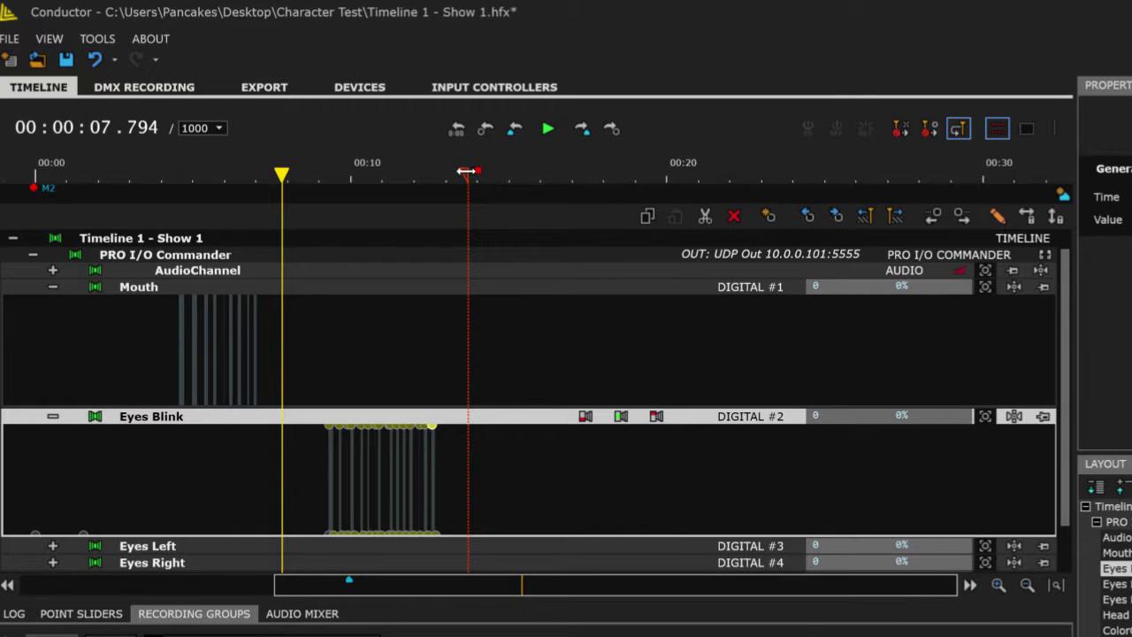
{"action": "key", "text": "space"}
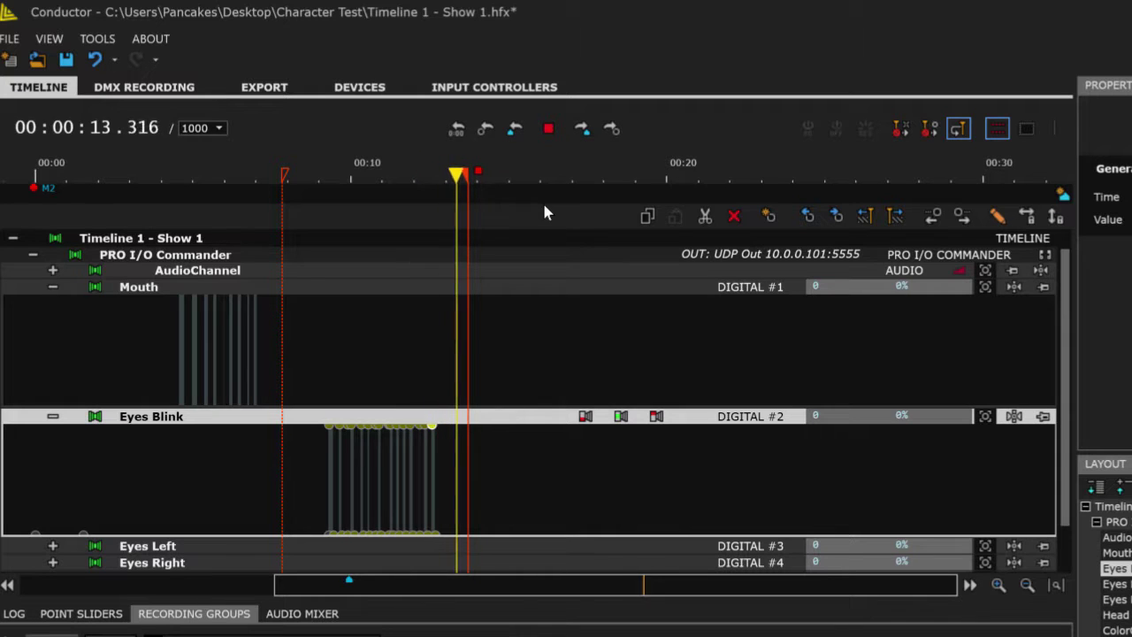
{"action": "key", "text": "space"}
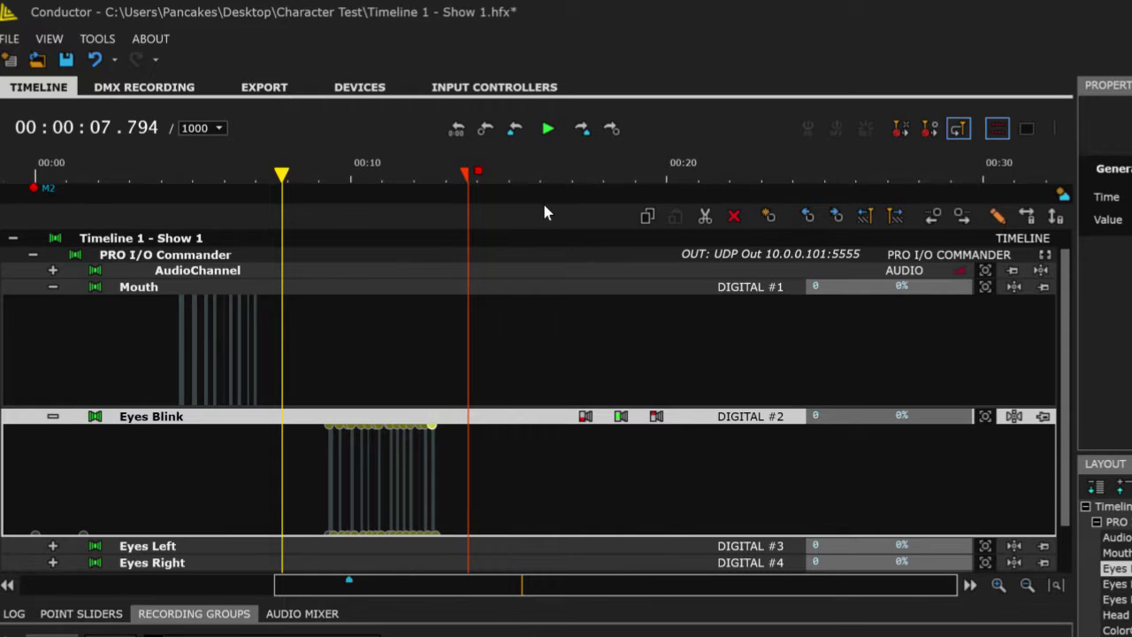
Lock and release the playback markers around the Eyes Blink section, and play on to about 18 seconds
{"action": "left_click", "coordinate": [283, 175]}
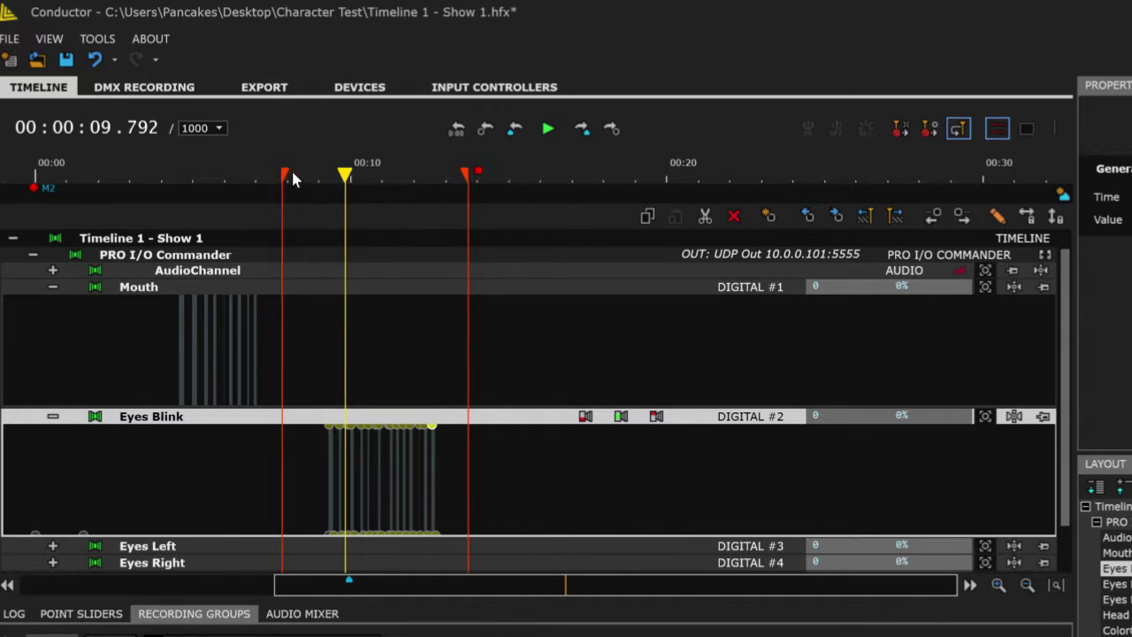
{"action": "right_click", "coordinate": [461, 176]}
{"action": "right_click", "coordinate": [285, 175]}
{"action": "key", "text": "space"}
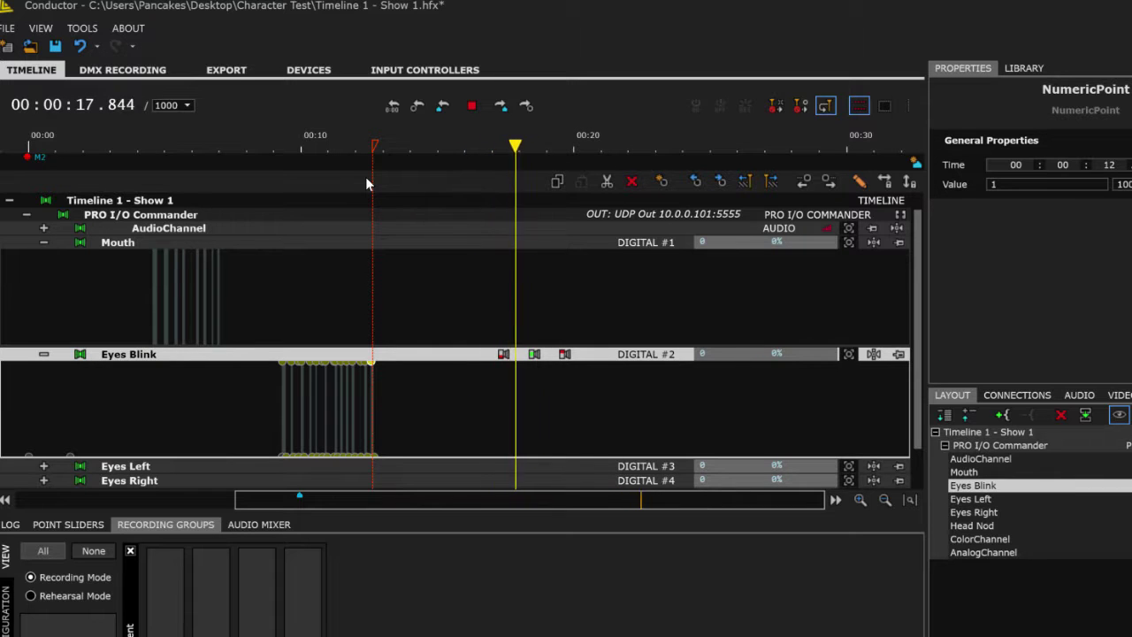
{"action": "key", "text": "space"}
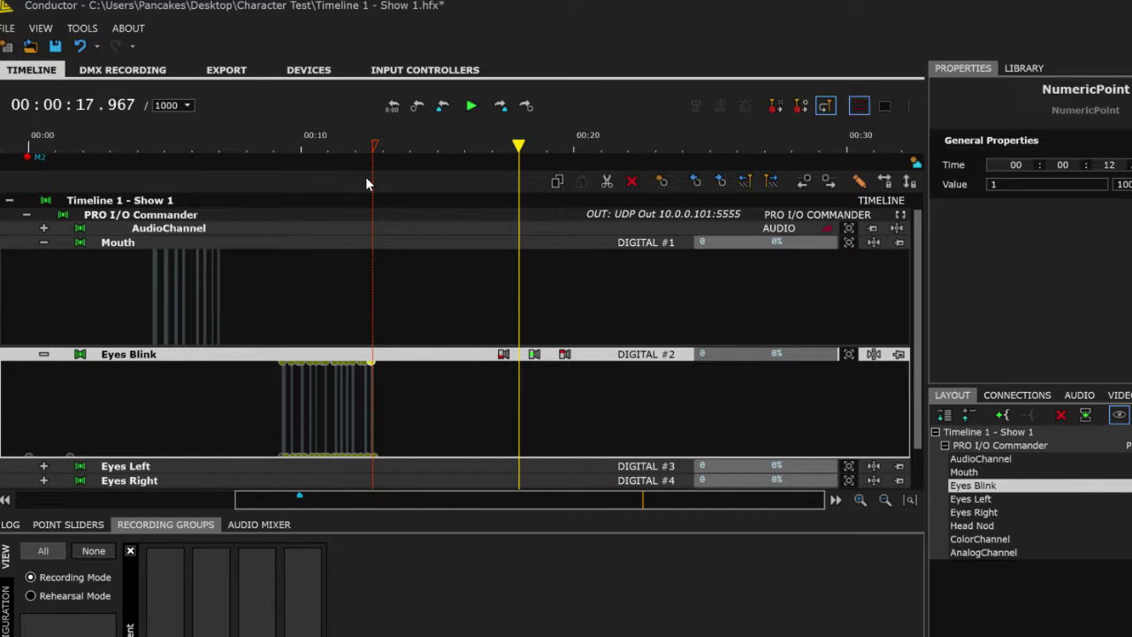
Collapse the Mouth and Eyes Blink channels and expand ColorChannel, checking the DMX recording page before returning to the timeline
{"action": "left_click", "coordinate": [48, 244]}
{"action": "left_click", "coordinate": [44, 257]}
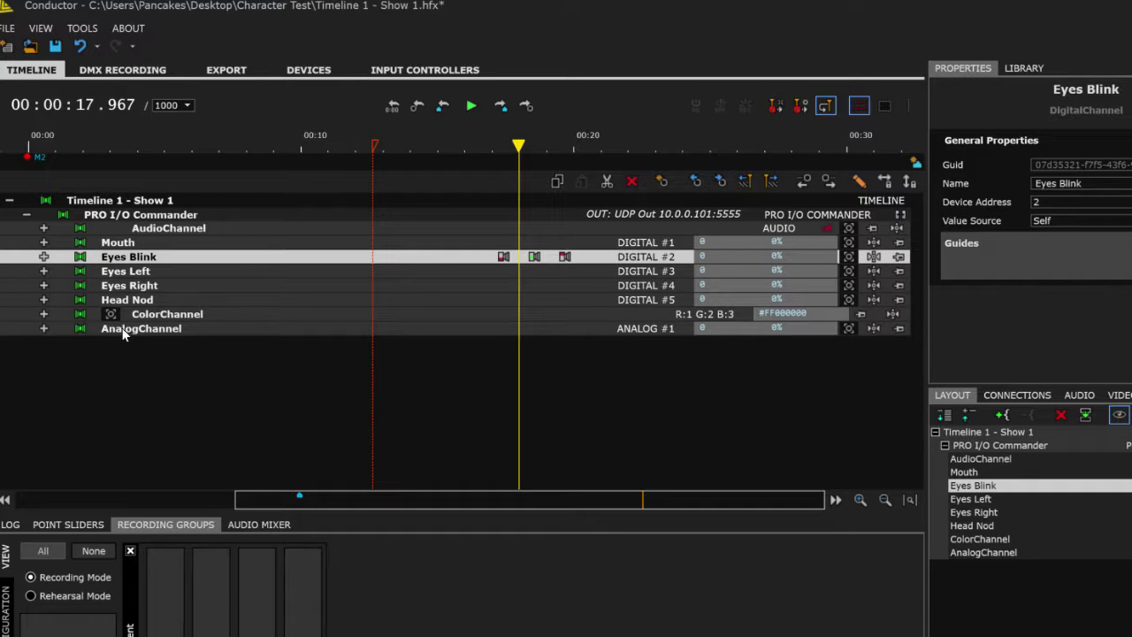
{"action": "left_click", "coordinate": [41, 314]}
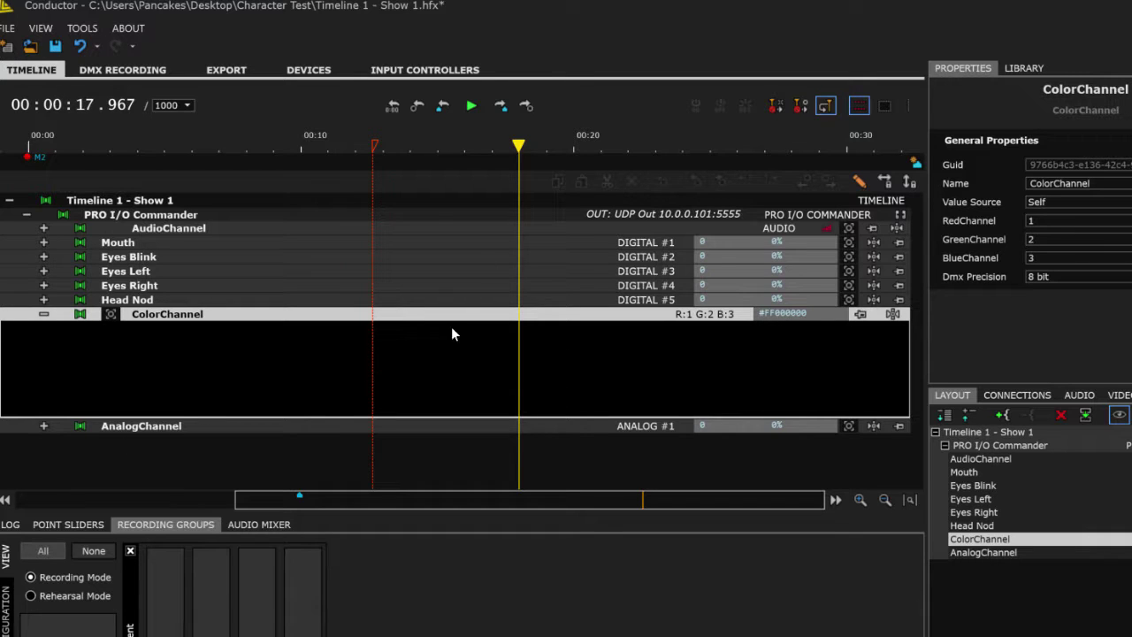
{"action": "left_click", "coordinate": [116, 70]}
{"action": "left_click", "coordinate": [38, 70]}
Add ColorChannel points in red at about 3 seconds, blue at about 11 seconds and green at about 18 seconds
{"action": "double_click", "coordinate": [116, 369]}
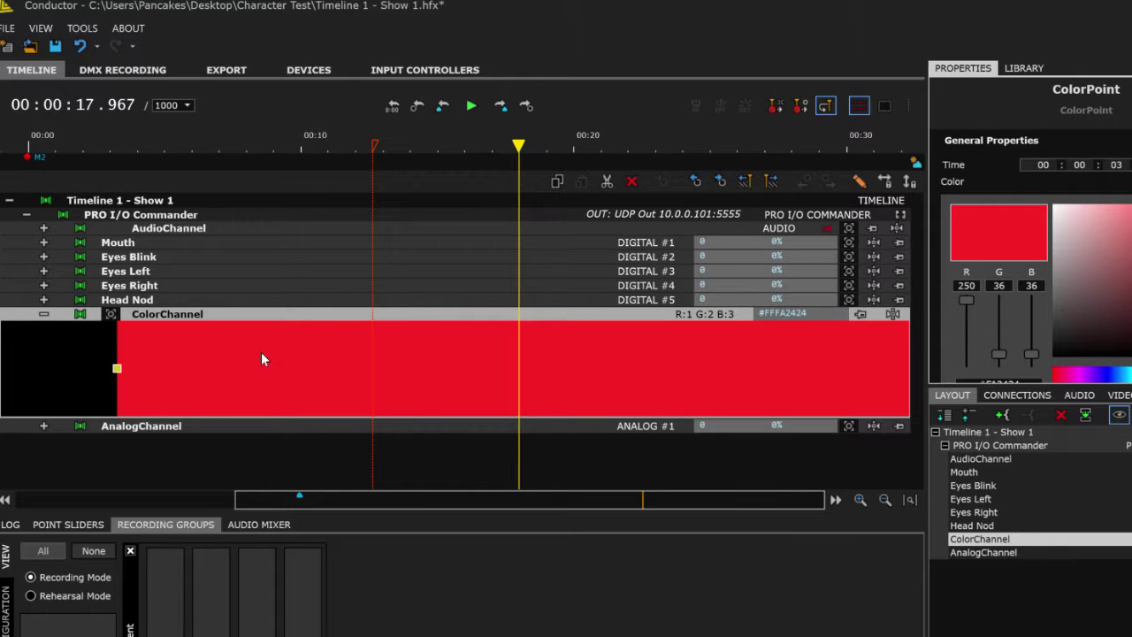
{"action": "double_click", "coordinate": [326, 367]}
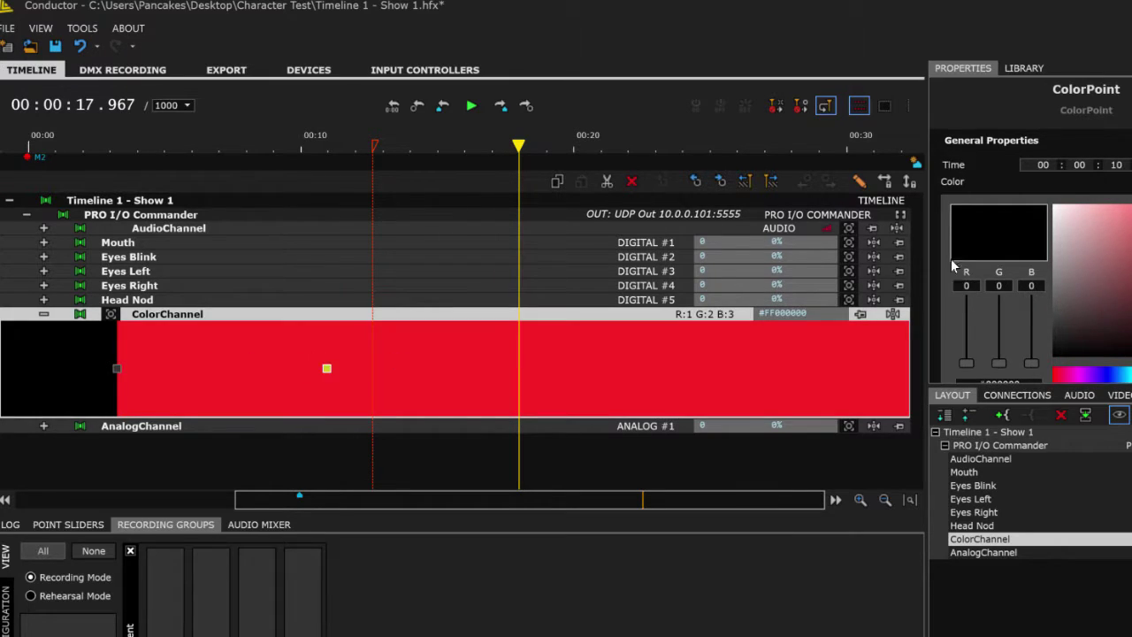
{"action": "left_click", "coordinate": [1104, 374]}
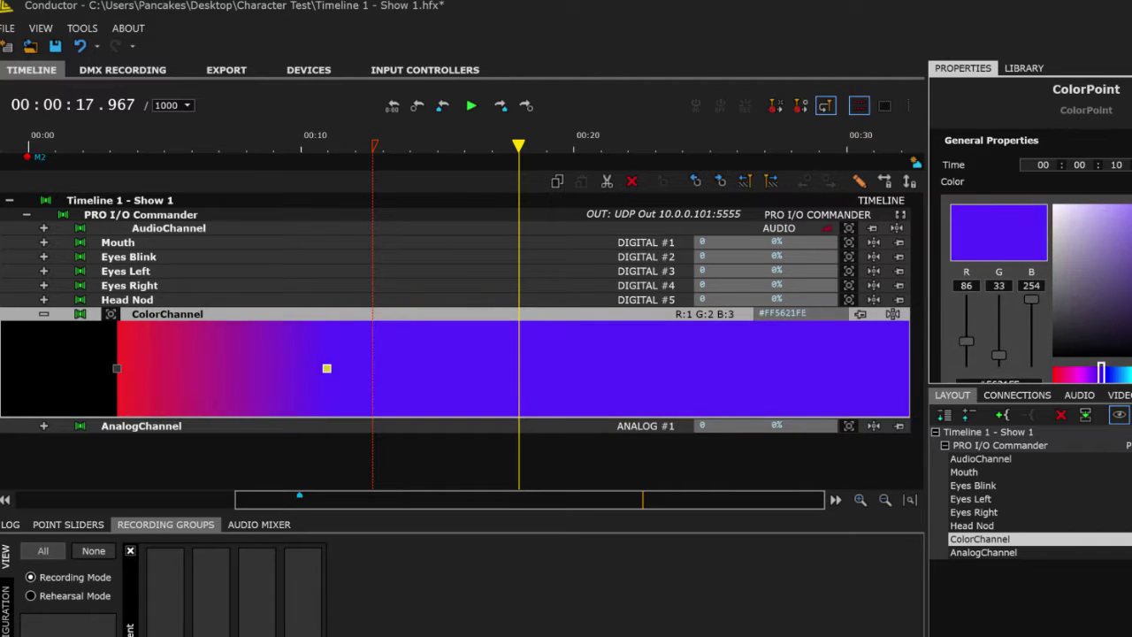
{"action": "scroll", "coordinate": [1030, 257], "scroll_direction": "down", "scroll_amount": 1}
{"action": "type", "text": "255"}
{"action": "key", "text": "Return"}
{"action": "double_click", "coordinate": [518, 370]}
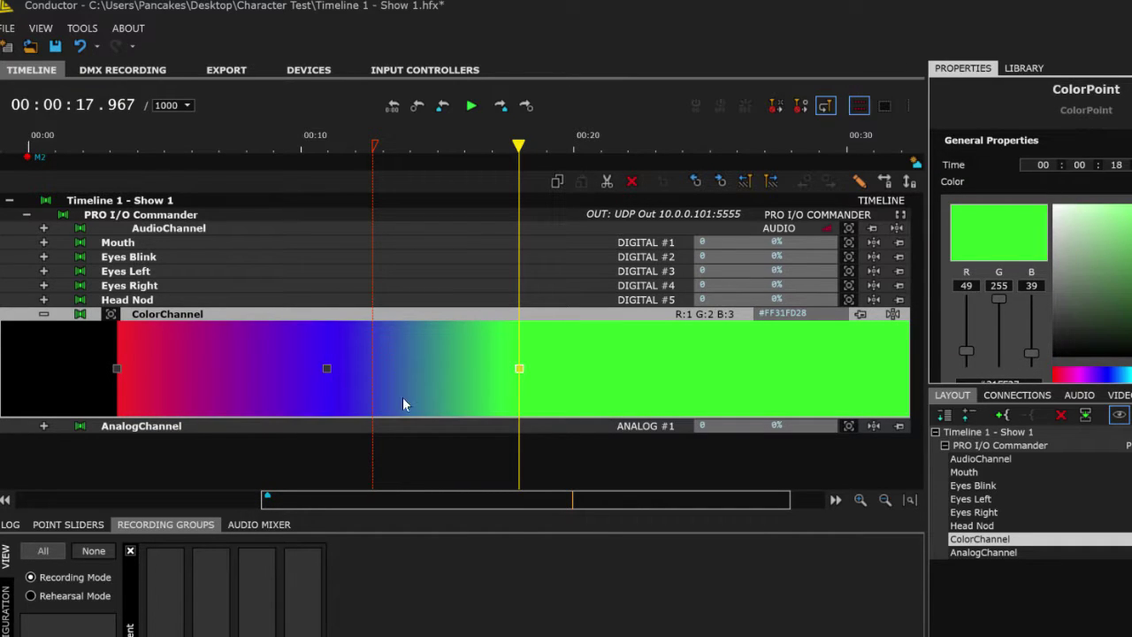
Add a black ColorChannel point at about 12 seconds and a near-black one at about 17 seconds between the blue and green
{"action": "double_click", "coordinate": [406, 368]}
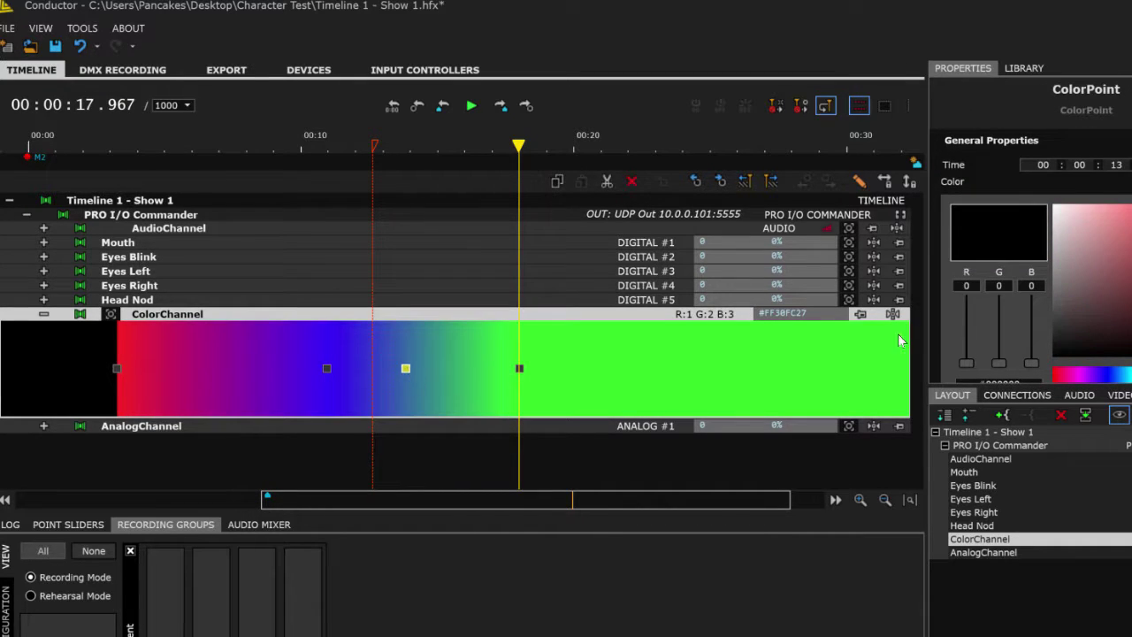
{"action": "left_click", "coordinate": [1052, 357]}
{"action": "left_click_drag", "start_coordinate": [405, 368], "coordinate": [357, 368]}
{"action": "double_click", "coordinate": [498, 368]}
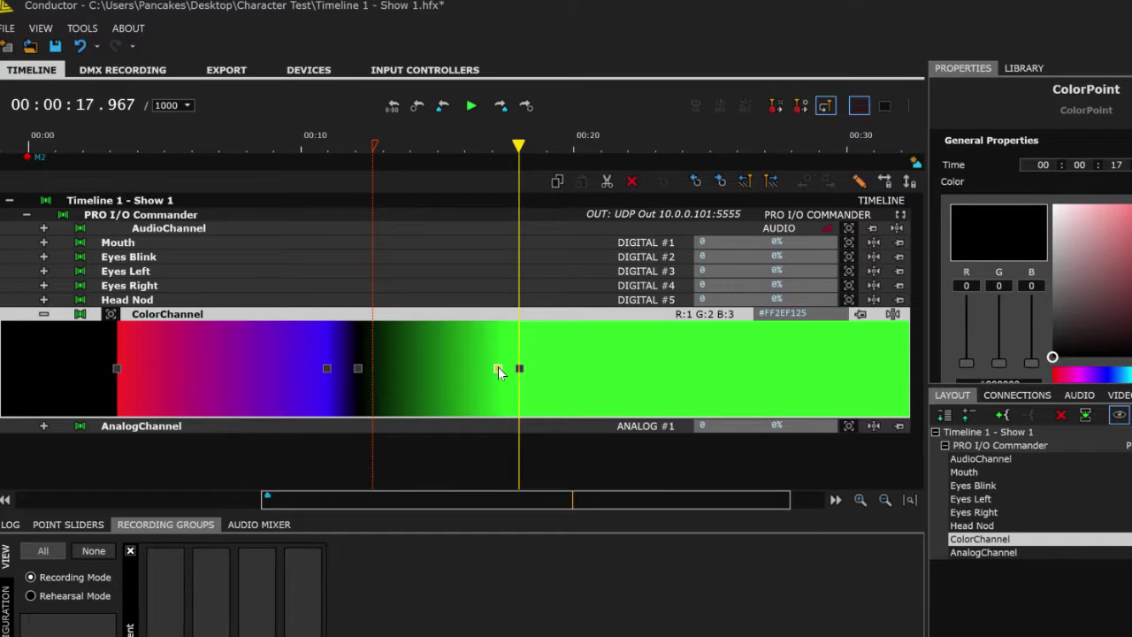
{"action": "left_click", "coordinate": [1061, 345]}
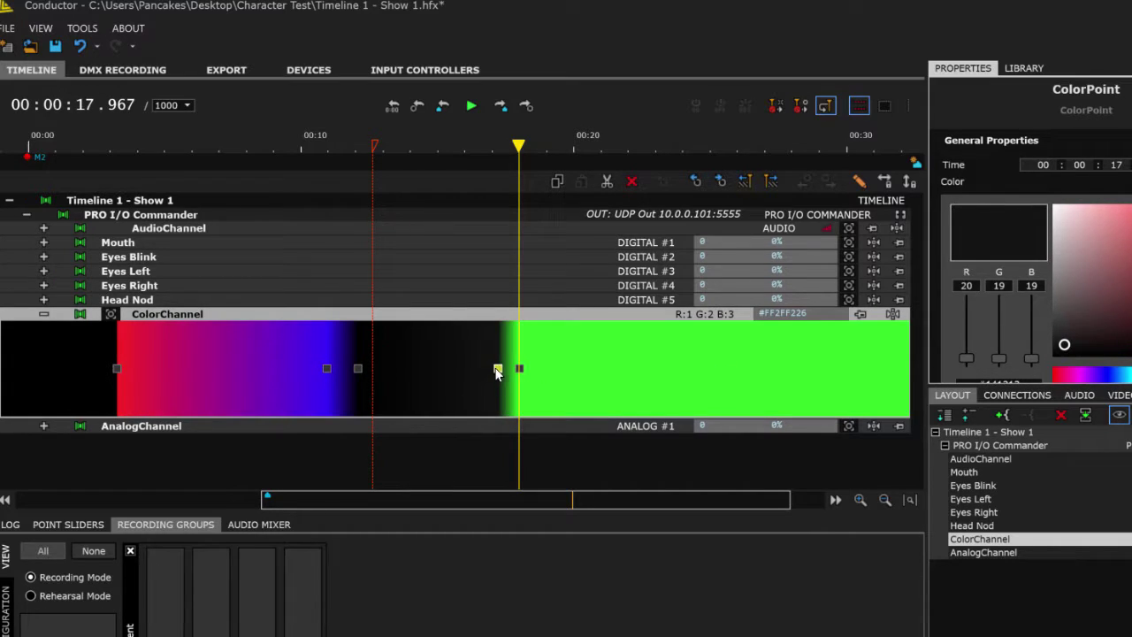
{"action": "mouse_move", "coordinate": [498, 368]}
{"action": "left_mouse_down"}
{"action": "mouse_move", "coordinate": [430, 369]}
{"action": "mouse_move", "coordinate": [518, 374]}
{"action": "mouse_move", "coordinate": [496, 374]}
{"action": "left_mouse_up"}
Keep ColorChannel's DMX Precision at 8 bit and switch the toggle beside the channel's name
{"action": "left_click", "coordinate": [222, 314]}
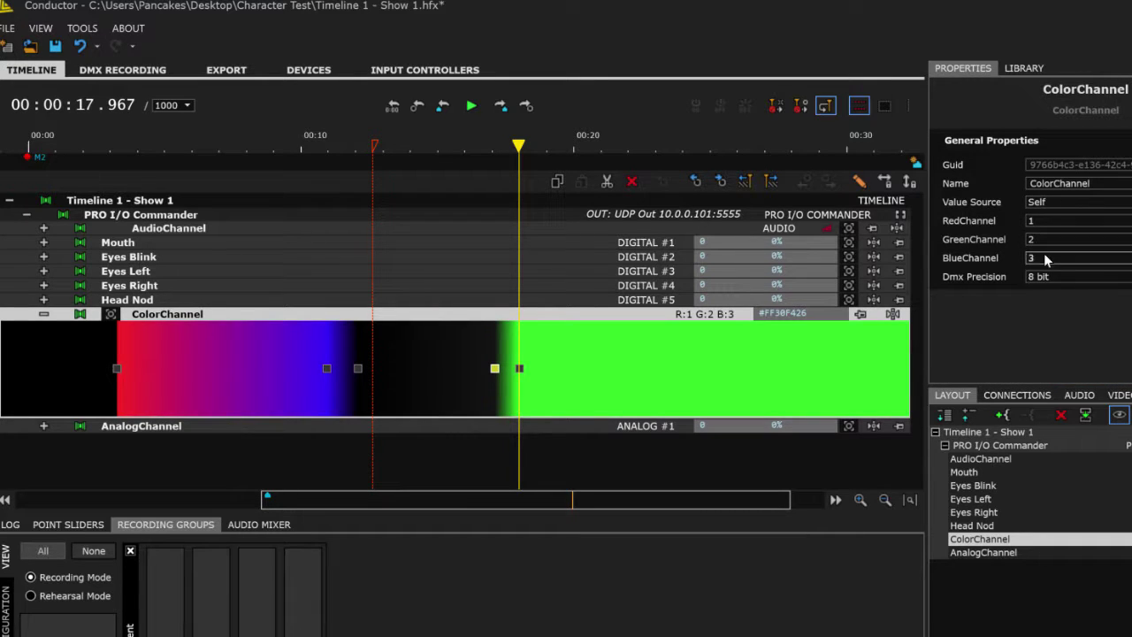
{"action": "left_click", "coordinate": [1063, 274]}
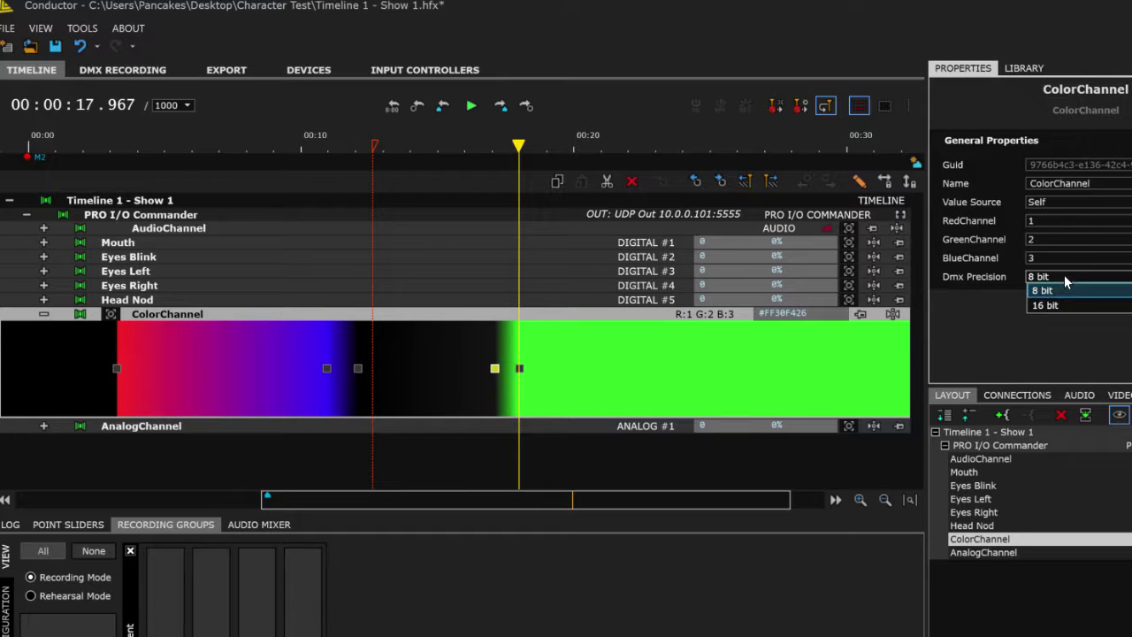
{"action": "left_click", "coordinate": [1041, 287]}
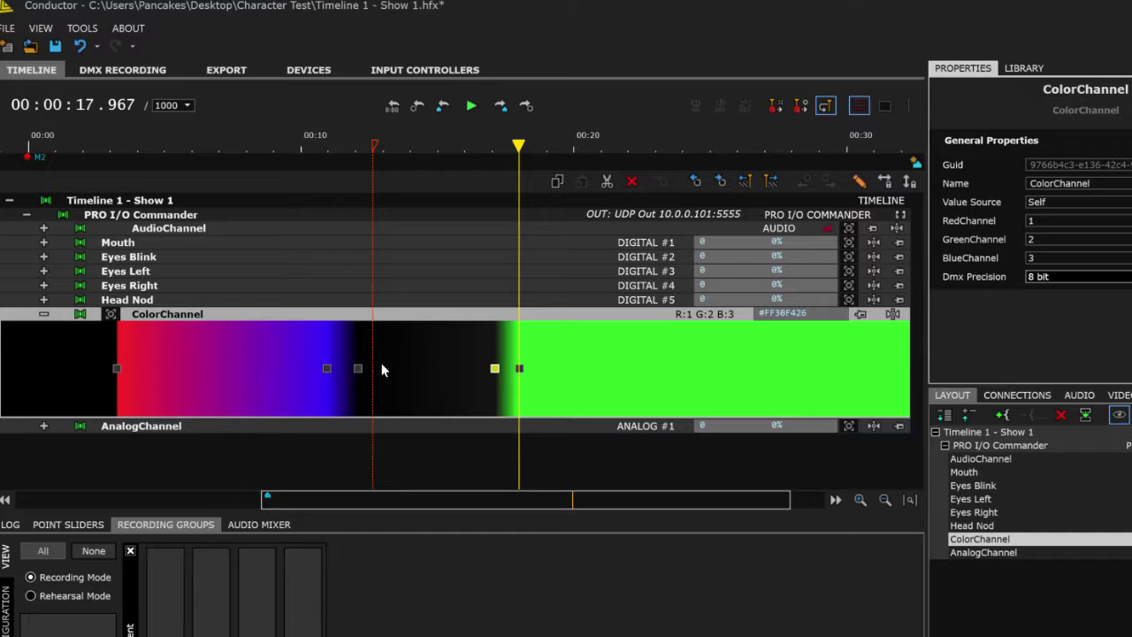
{"action": "left_click", "coordinate": [110, 314]}
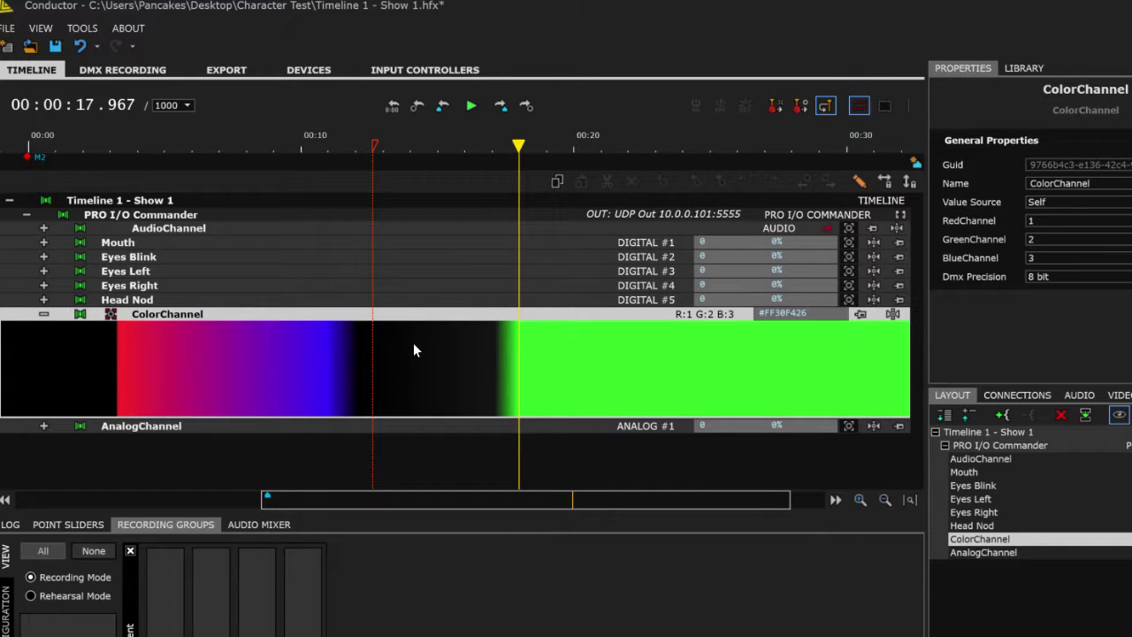
Expand AnalogChannel in place of ColorChannel and draw a freehand wave along it from about 3 to 28 seconds
{"action": "left_click", "coordinate": [44, 313]}
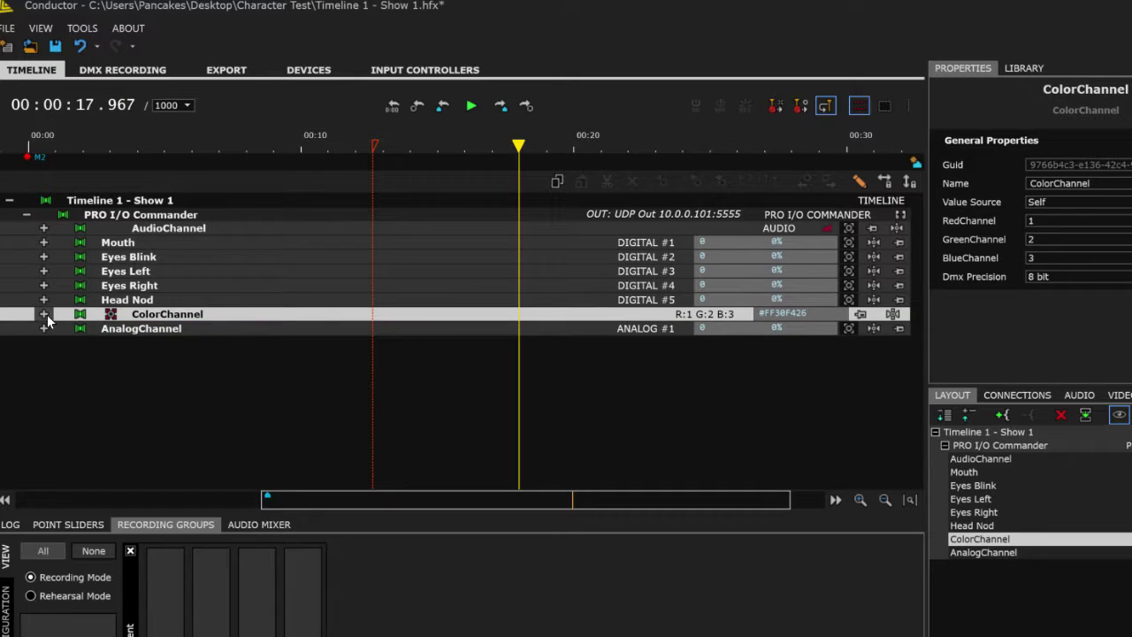
{"action": "left_click", "coordinate": [44, 328]}
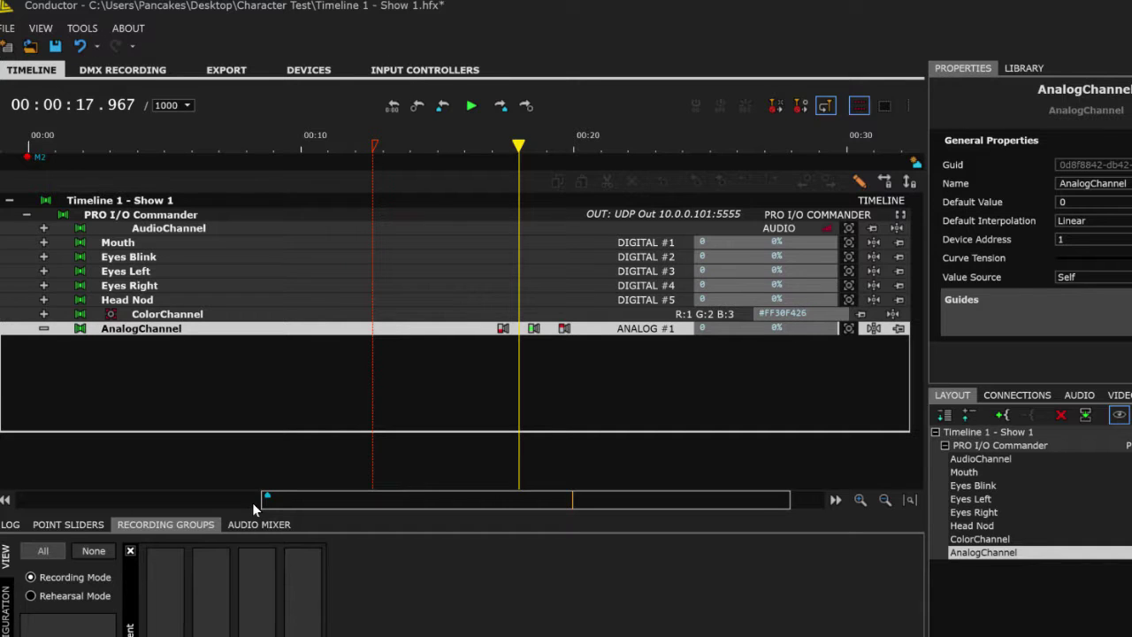
{"action": "left_click", "coordinate": [862, 180]}
{"action": "left_click_drag", "start_coordinate": [104, 423], "coordinate": [108, 405]}
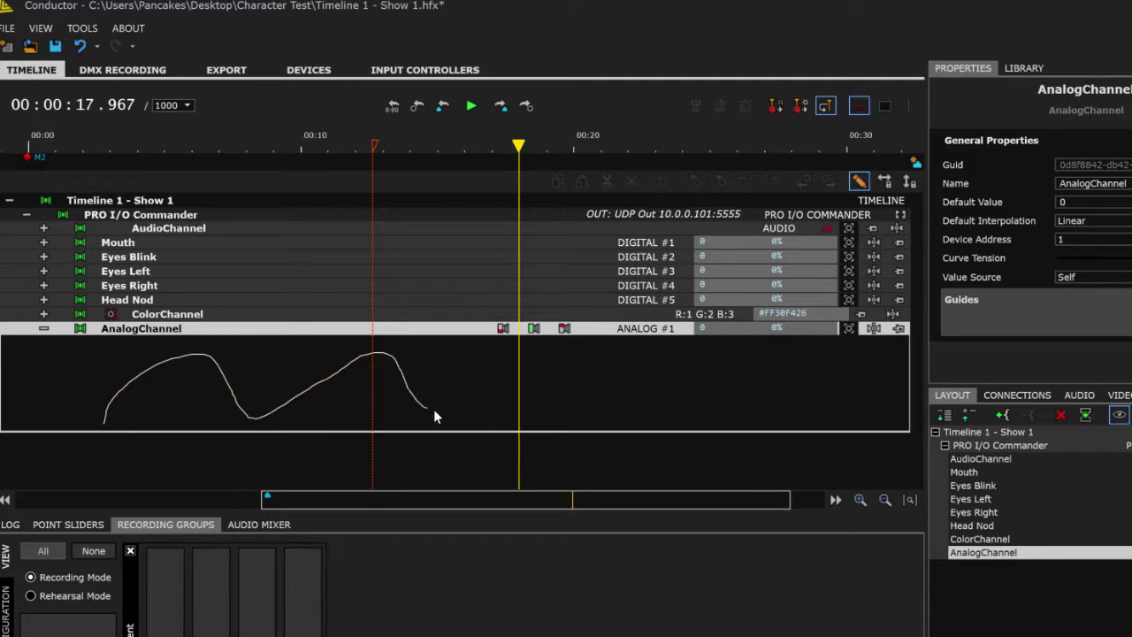
{"action": "mouse_move", "coordinate": [444, 416]}
{"action": "left_mouse_down"}
{"action": "mouse_move", "coordinate": [594, 357]}
{"action": "mouse_move", "coordinate": [753, 392]}
{"action": "left_mouse_up"}
{"action": "left_click_drag", "start_coordinate": [794, 347], "coordinate": [793, 347]}
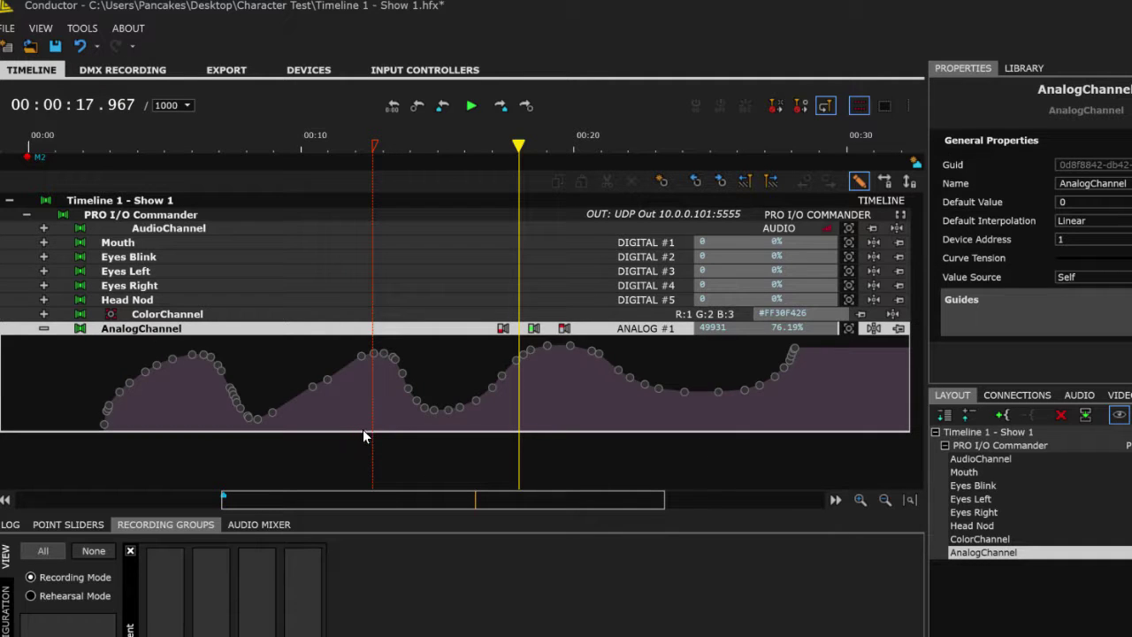
Redraw the AnalogChannel curve as a flat level from about 7.5 to 17 seconds and leave drawing mode
{"action": "left_click_drag", "start_coordinate": [233, 399], "coordinate": [281, 397]}
{"action": "left_click_drag", "start_coordinate": [496, 395], "coordinate": [496, 396]}
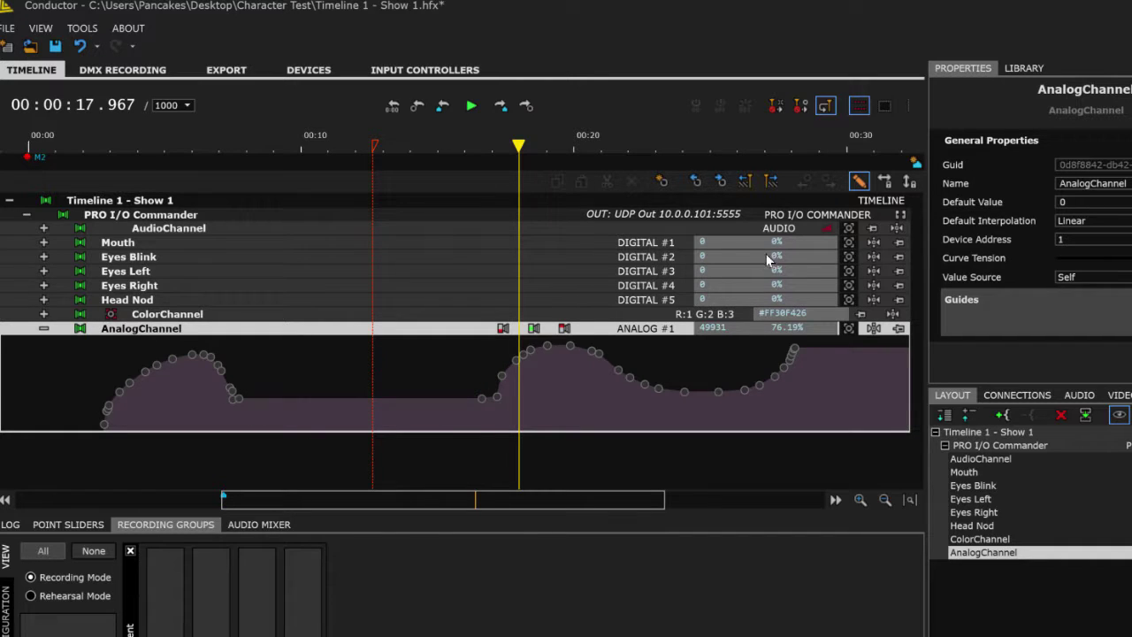
{"action": "key", "text": "Escape"}
Move the AnalogChannel point near 16.6 seconds to about 11.9 seconds at value 53739 and give it Curve interpolation
{"action": "left_click_drag", "start_coordinate": [482, 399], "coordinate": [428, 374]}
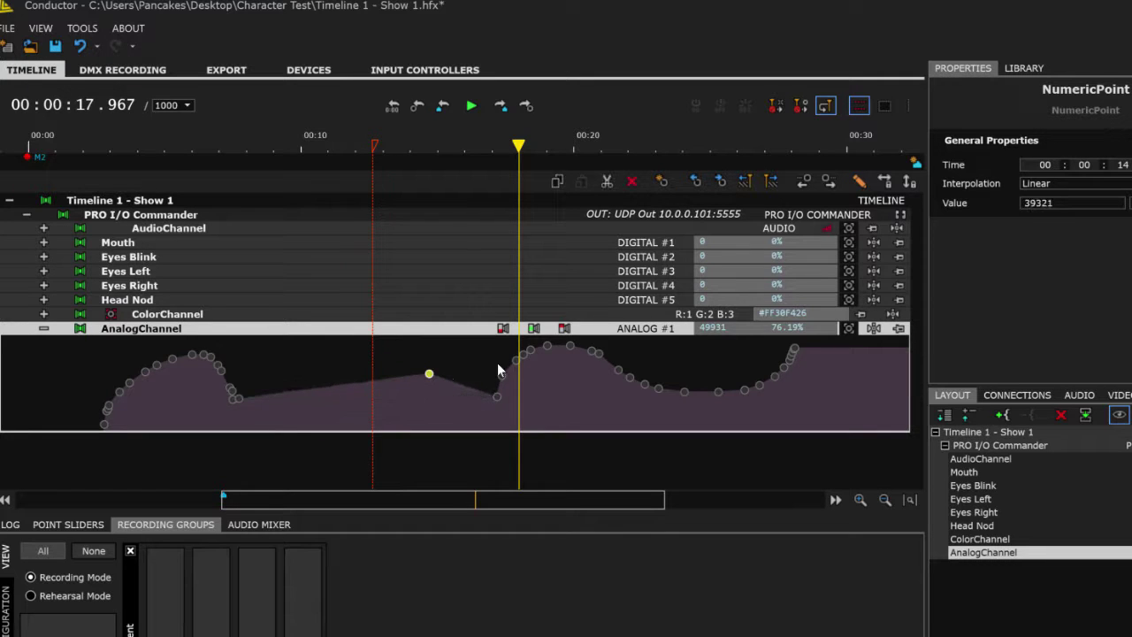
{"action": "left_click", "coordinate": [1070, 184]}
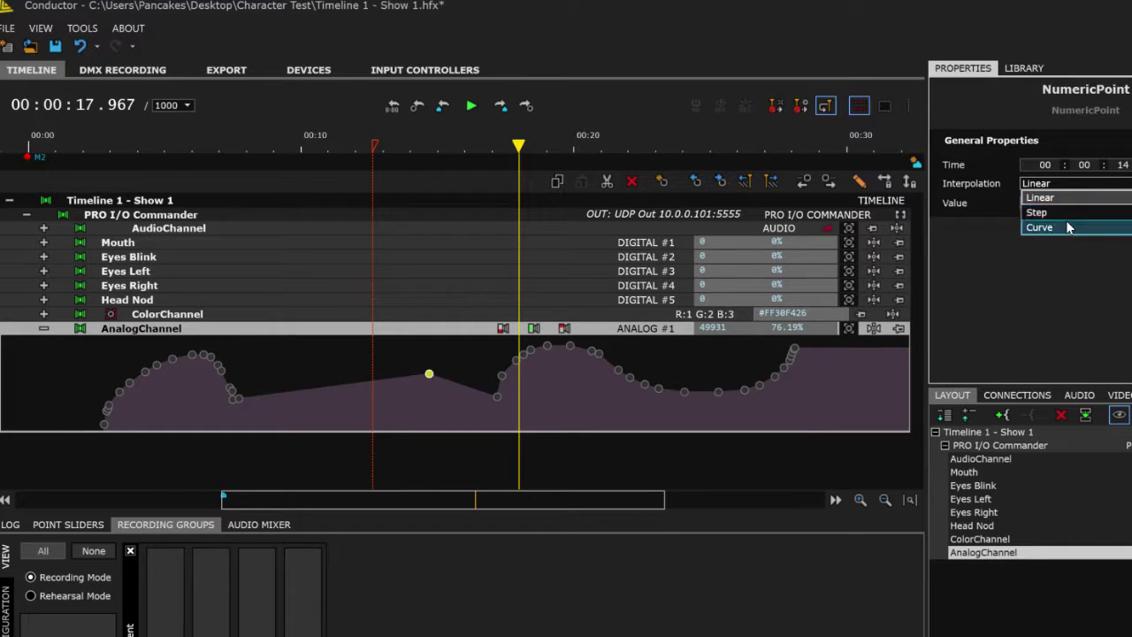
{"action": "left_click", "coordinate": [1068, 227]}
{"action": "left_click_drag", "start_coordinate": [429, 374], "coordinate": [349, 351]}
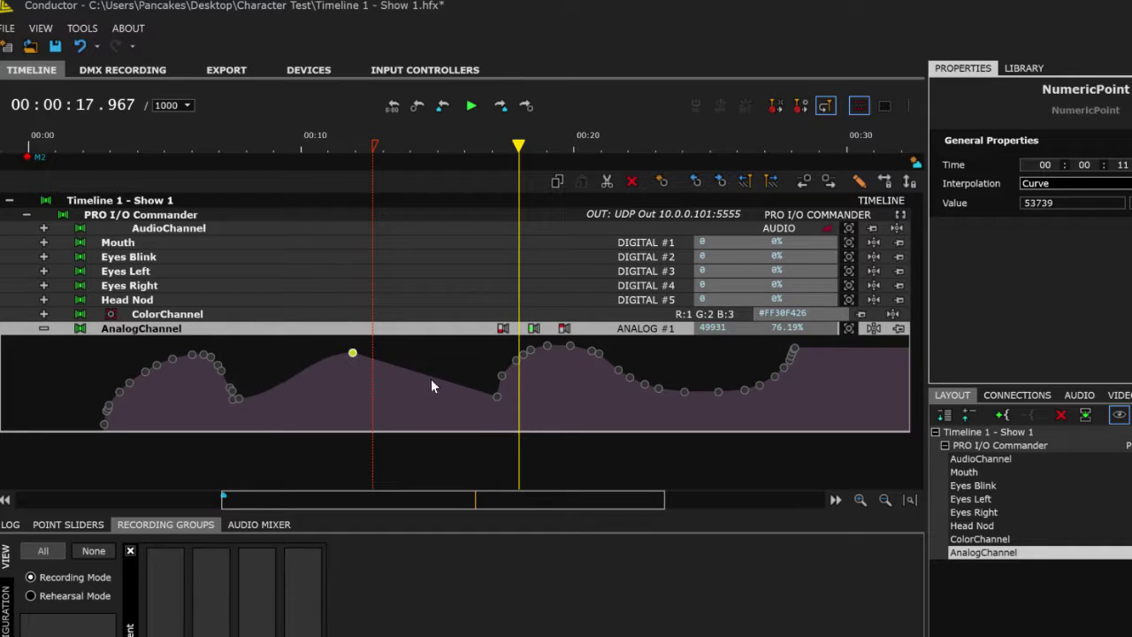
Move the following AnalogChannel point to about 12.6 seconds at value 23593 and lower the next one at about 16.8 seconds
{"action": "left_click_drag", "start_coordinate": [495, 395], "coordinate": [374, 398]}
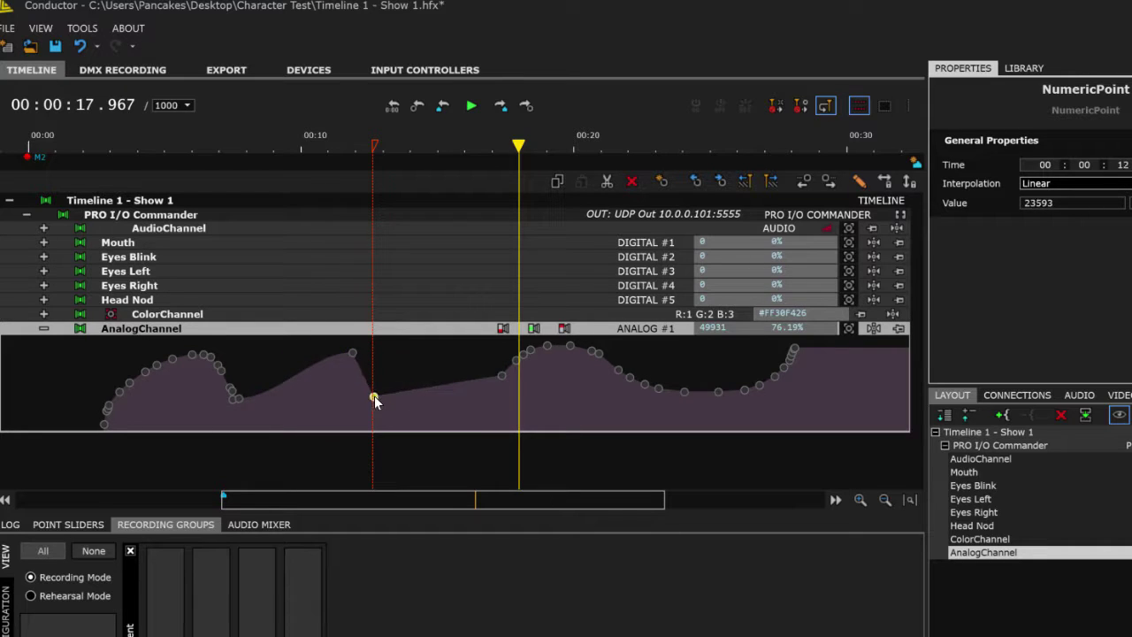
{"action": "left_click_drag", "start_coordinate": [498, 378], "coordinate": [327, 349]}
{"action": "left_click", "coordinate": [495, 382]}
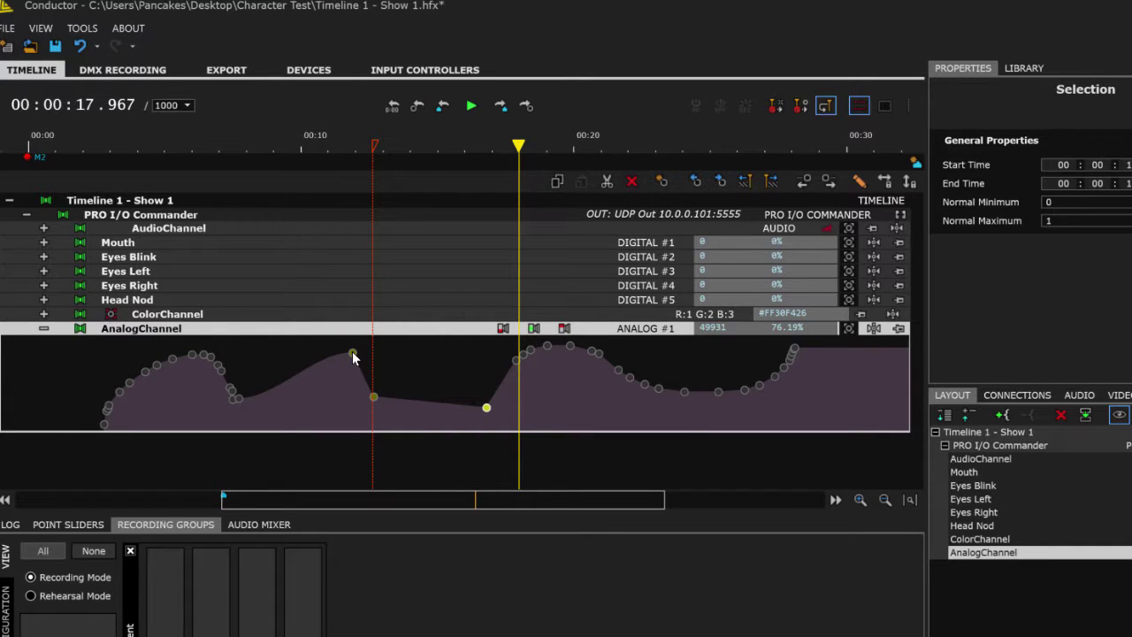
Examine the point operations offered for AnalogChannel, such as inverting values, scaling and shifting time
{"action": "left_click", "coordinate": [353, 357]}
{"action": "right_click", "coordinate": [355, 331]}
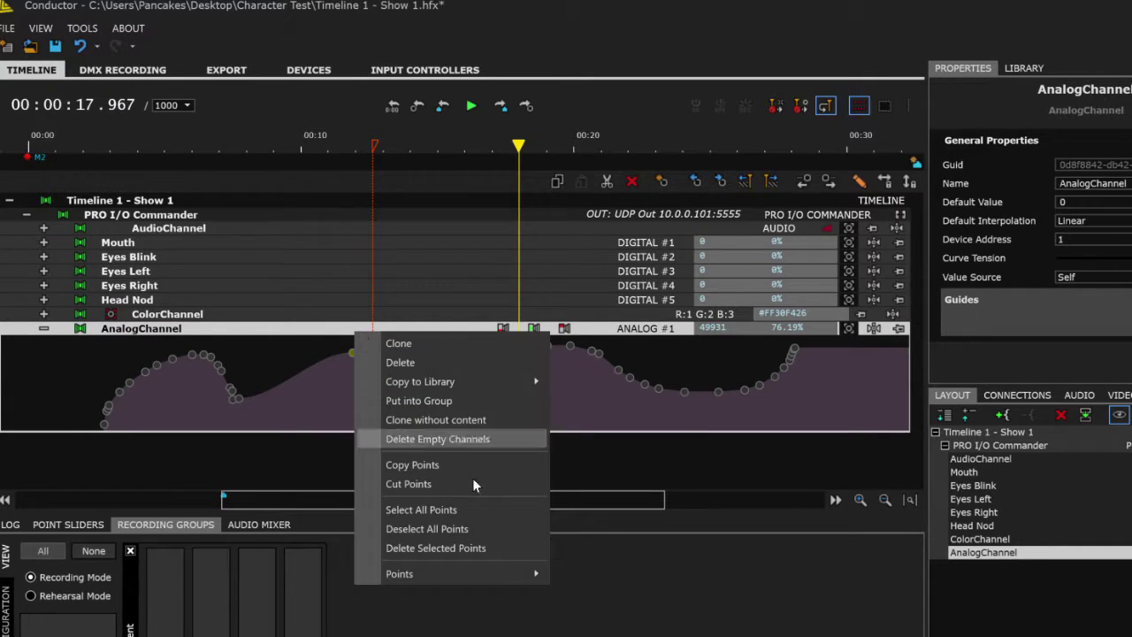
{"action": "mouse_move", "coordinate": [501, 571]}
{"action": "mouse_move", "coordinate": [608, 560]}
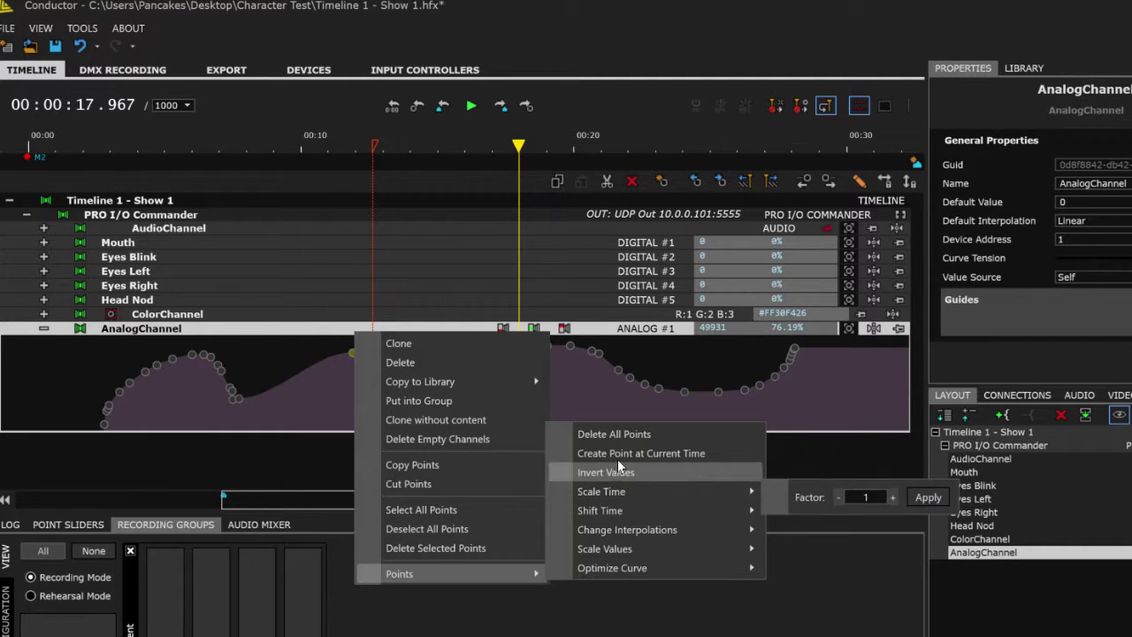
{"action": "left_click", "coordinate": [282, 367]}
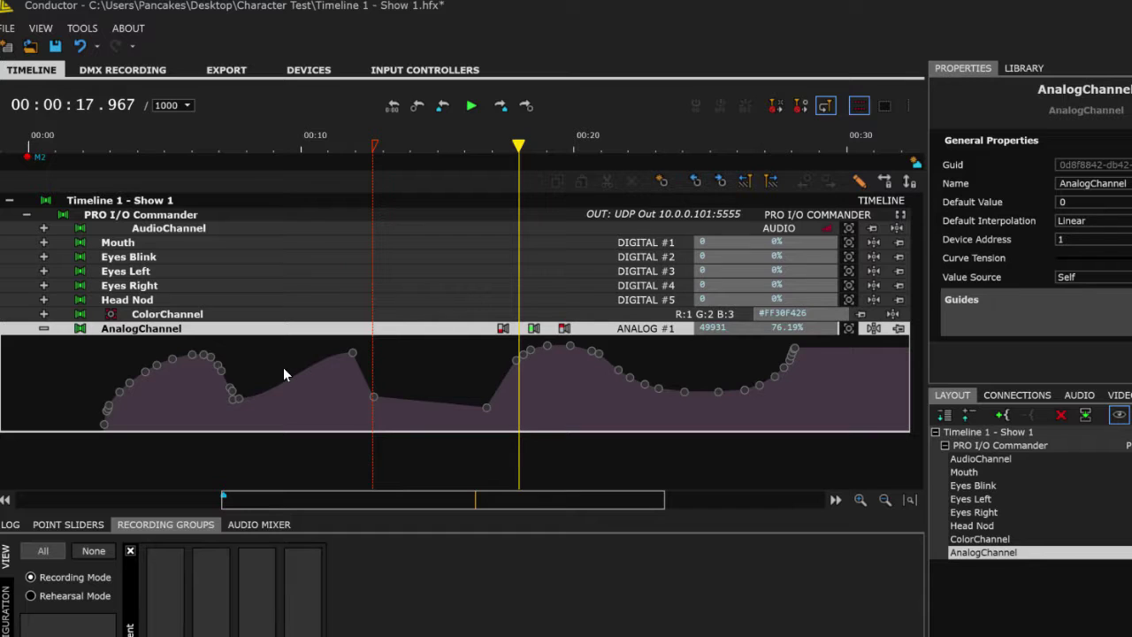
Select the AnalogChannel points from about 17 to 24 seconds and shift them about 0.7 seconds earlier with movement restricted to time
{"action": "left_click_drag", "start_coordinate": [448, 363], "coordinate": [748, 354]}
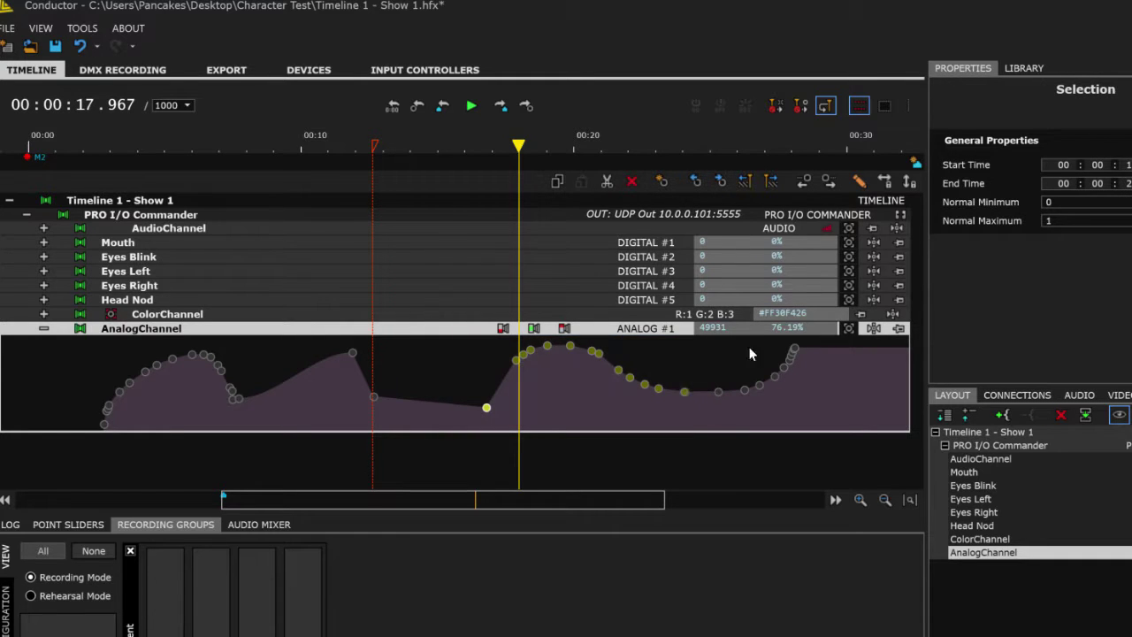
{"action": "left_click", "coordinate": [884, 181]}
{"action": "left_click_drag", "start_coordinate": [524, 361], "coordinate": [508, 394]}
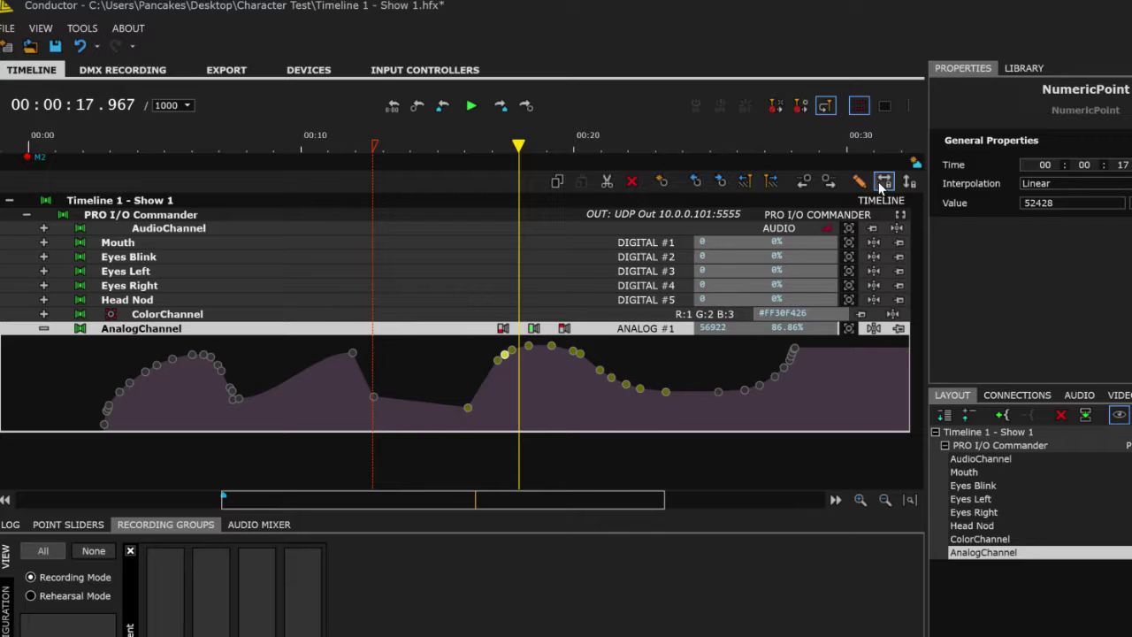
Restrict point movement to values only, lower the selected AnalogChannel points slightly and deselect them
{"action": "left_click", "coordinate": [909, 181]}
{"action": "left_click_drag", "start_coordinate": [528, 345], "coordinate": [480, 366]}
{"action": "left_click", "coordinate": [449, 368]}
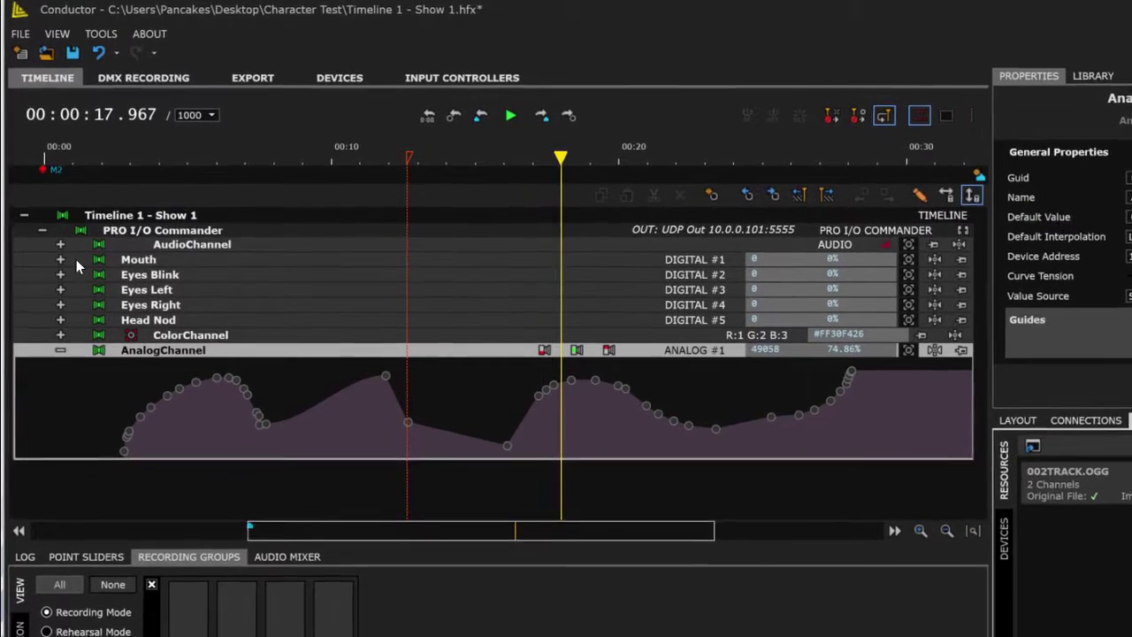
Expand AudioChannel and Mouth, and place 002TRACK.OGG on AudioChannel starting at about 3.4 seconds
{"action": "left_click", "coordinate": [59, 240]}
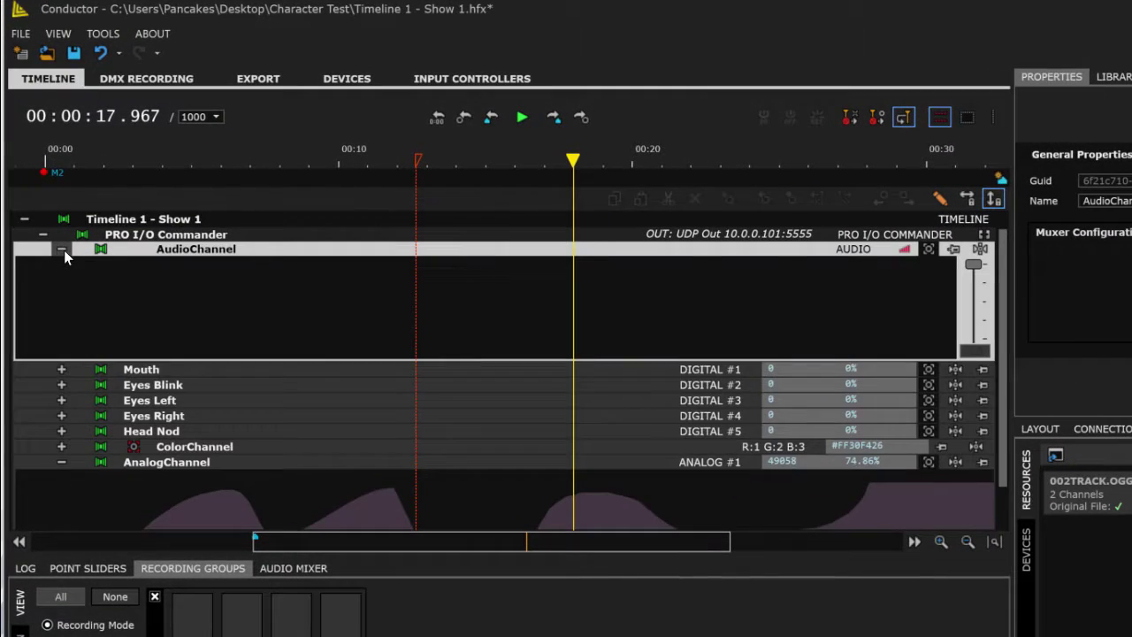
{"action": "left_click", "coordinate": [61, 369]}
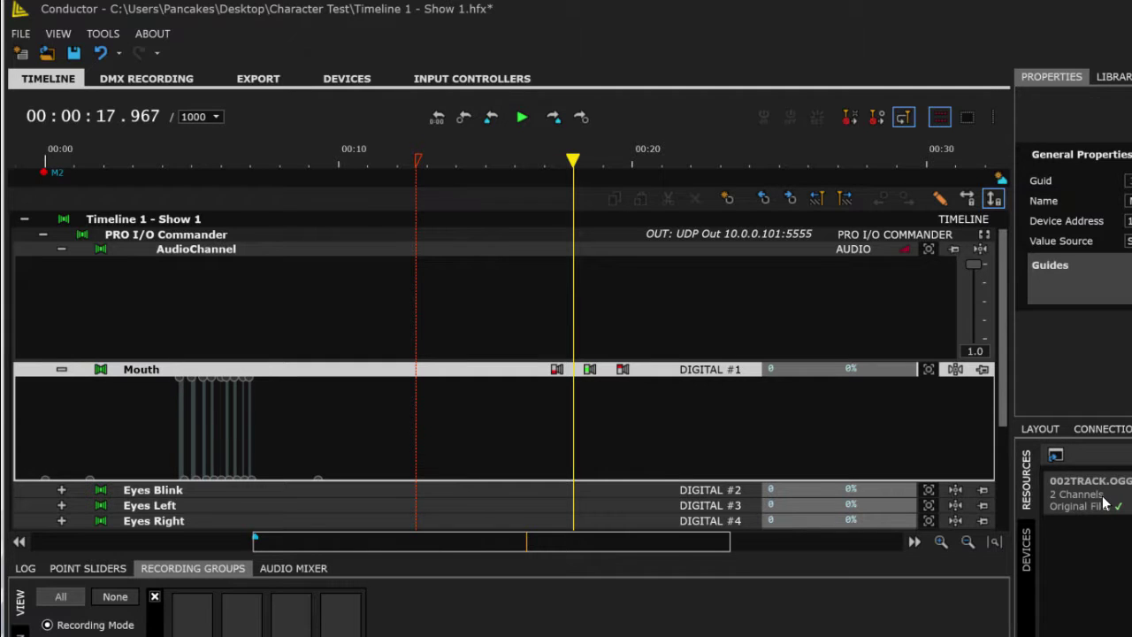
{"action": "left_click_drag", "start_coordinate": [1103, 502], "coordinate": [162, 301]}
{"action": "left_click_drag", "start_coordinate": [229, 314], "coordinate": [205, 307]}
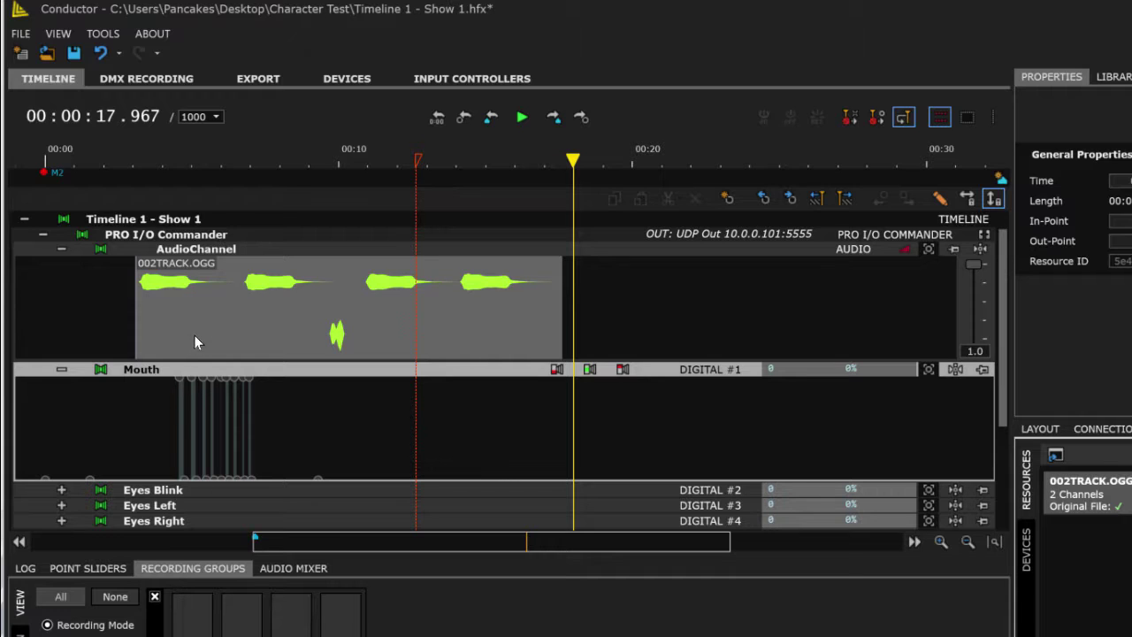
{"action": "left_click_drag", "start_coordinate": [224, 333], "coordinate": [229, 329]}
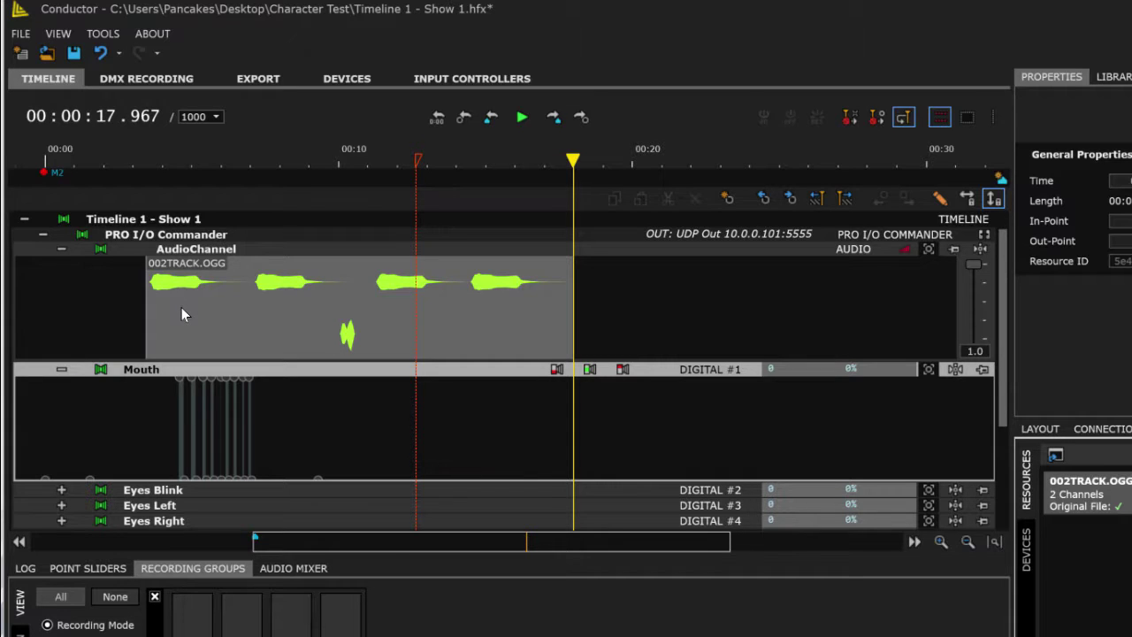
Select AudioChannel and show the layout tree in place of the audio resources
{"action": "left_click", "coordinate": [223, 245]}
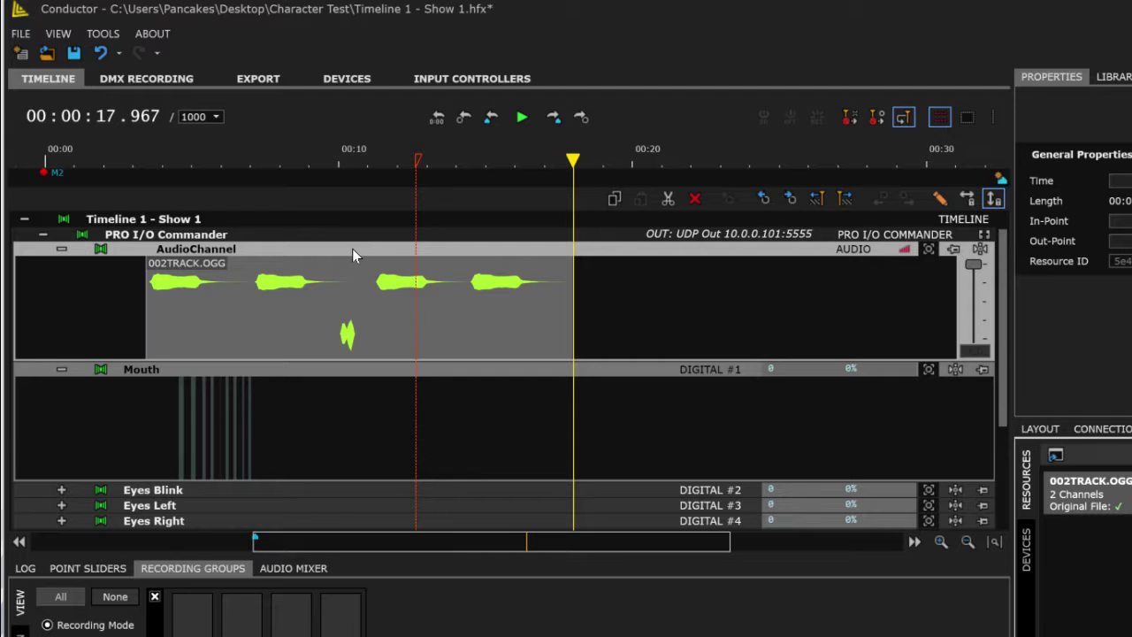
{"action": "left_click", "coordinate": [1104, 77]}
{"action": "left_click", "coordinate": [1071, 78]}
{"action": "left_click", "coordinate": [1042, 429]}
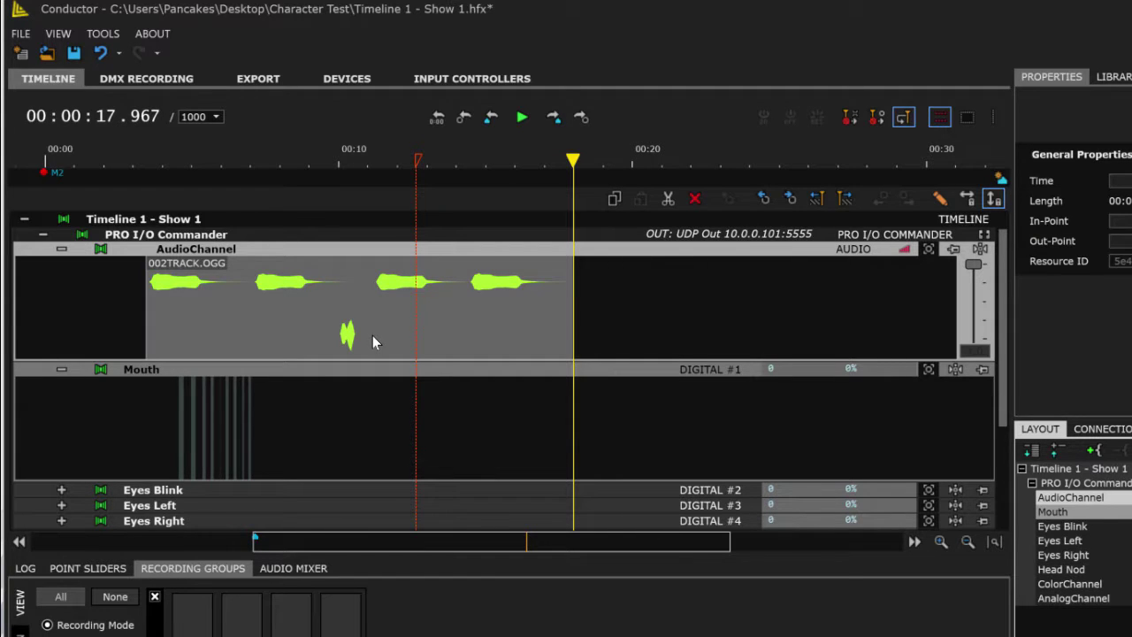
Try moving the 002TRACK.OGG clip about 12 seconds later, put it back, and set the playhead to 10.756 seconds
{"action": "left_click_drag", "start_coordinate": [324, 328], "coordinate": [687, 328]}
{"action": "left_click_drag", "start_coordinate": [616, 323], "coordinate": [310, 320]}
{"action": "left_click_drag", "start_coordinate": [573, 159], "coordinate": [361, 159]}
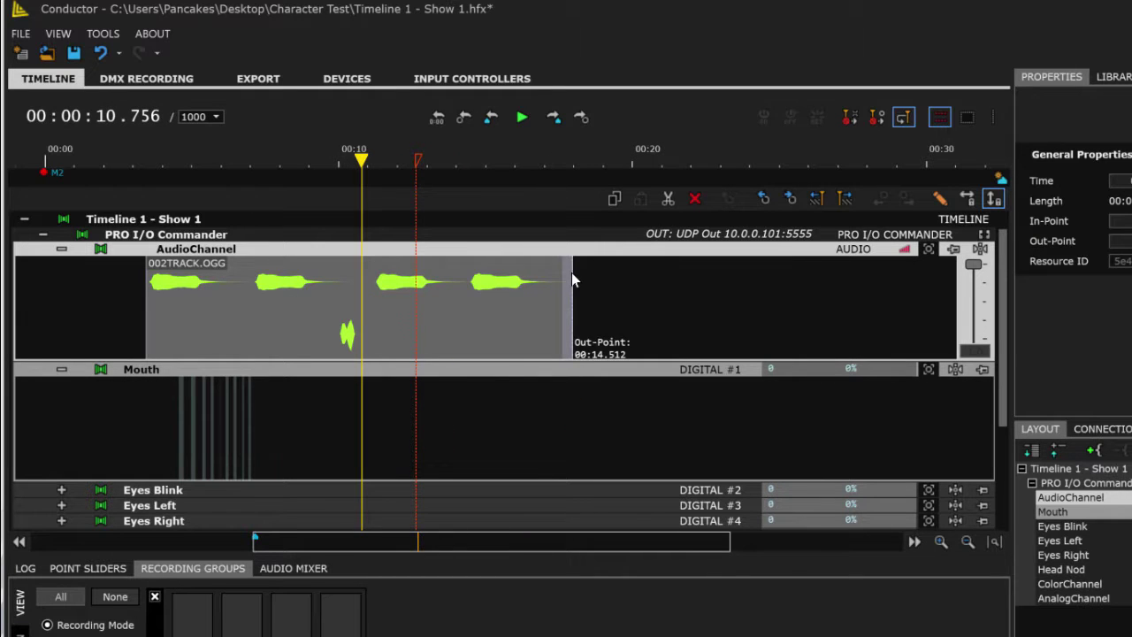
Try trimming the end of the 002TRACK.OGG clip, and trim its beginning to about 6.2 seconds on the timeline
{"action": "left_click", "coordinate": [571, 276]}
{"action": "left_click_drag", "start_coordinate": [569, 278], "coordinate": [465, 281]}
{"action": "mouse_move", "coordinate": [153, 289]}
{"action": "left_click_drag", "start_coordinate": [153, 289], "coordinate": [237, 290]}
Cut the 002TRACK.OGG clip at 9.564 seconds and move its second part to start at about 17.3 seconds
{"action": "left_click_drag", "start_coordinate": [358, 159], "coordinate": [326, 159]}
{"action": "left_click", "coordinate": [338, 269]}
{"action": "right_click", "coordinate": [330, 251]}
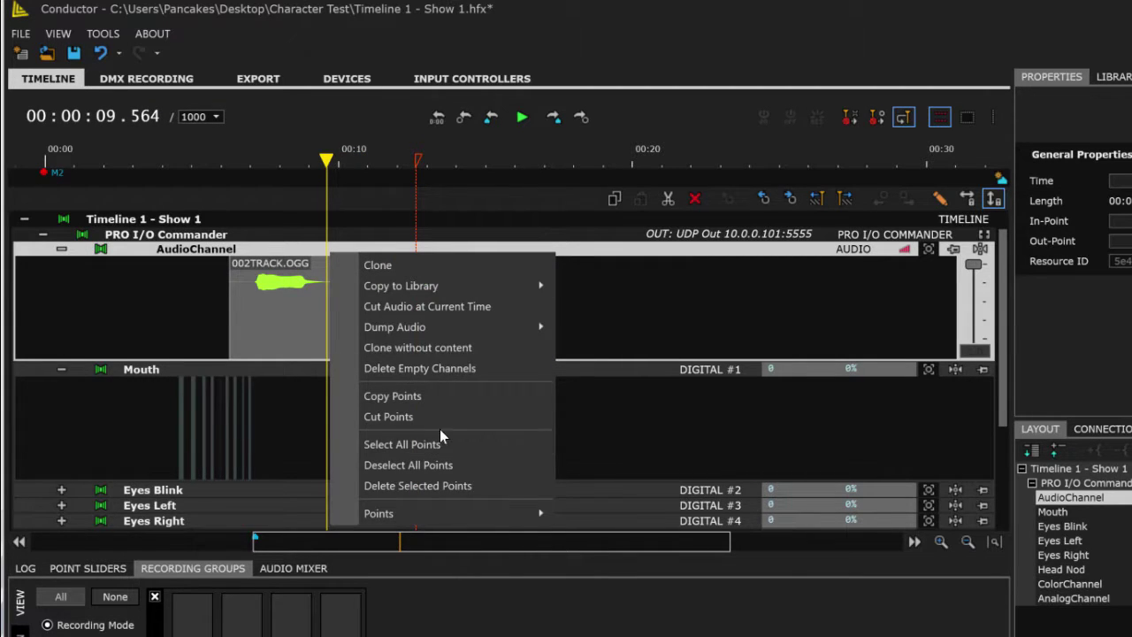
{"action": "left_click", "coordinate": [428, 305]}
{"action": "left_click_drag", "start_coordinate": [434, 319], "coordinate": [676, 315]}
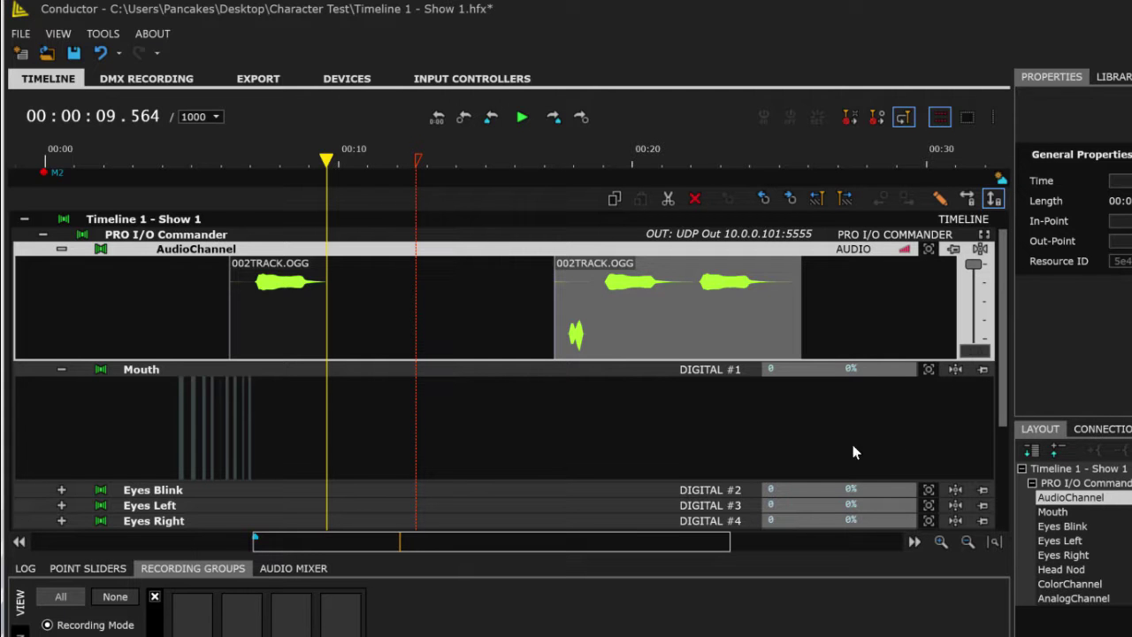
Review the properties of the timeline, the PRO I/O Commander device and AudioChannel, including its Muxer Configuration
{"action": "left_click", "coordinate": [1052, 468]}
{"action": "left_click", "coordinate": [1059, 482]}
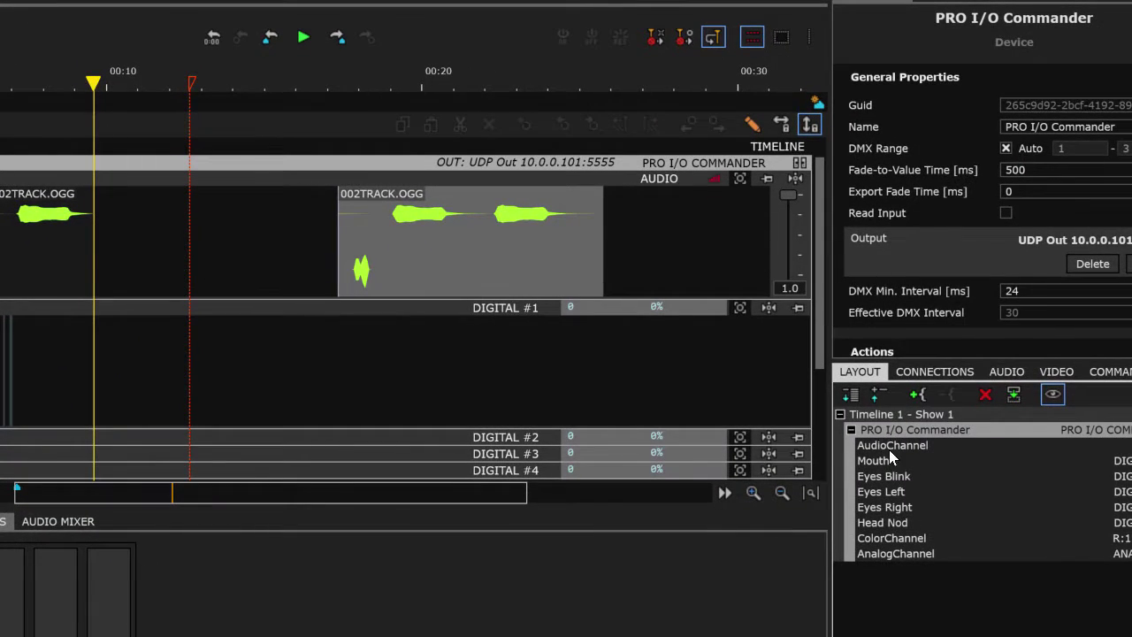
{"action": "left_click", "coordinate": [890, 448]}
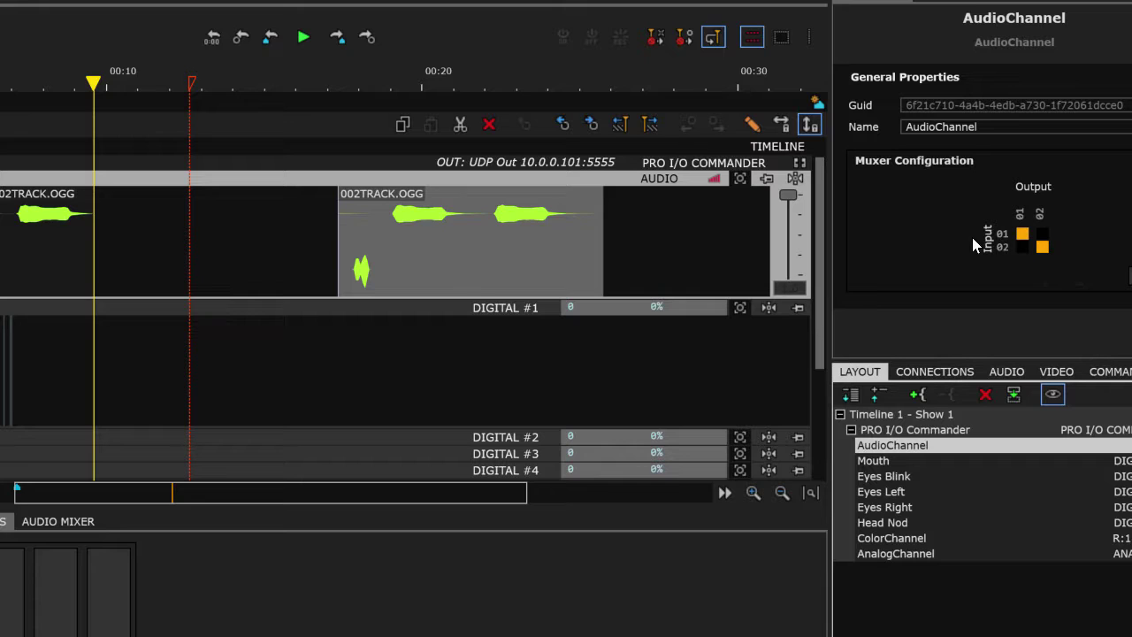
Try swapping inputs 01 and 02 in AudioChannel's Muxer Configuration and restore the straight input-to-output routing
{"action": "left_click", "coordinate": [1022, 247]}
{"action": "left_click", "coordinate": [1042, 234]}
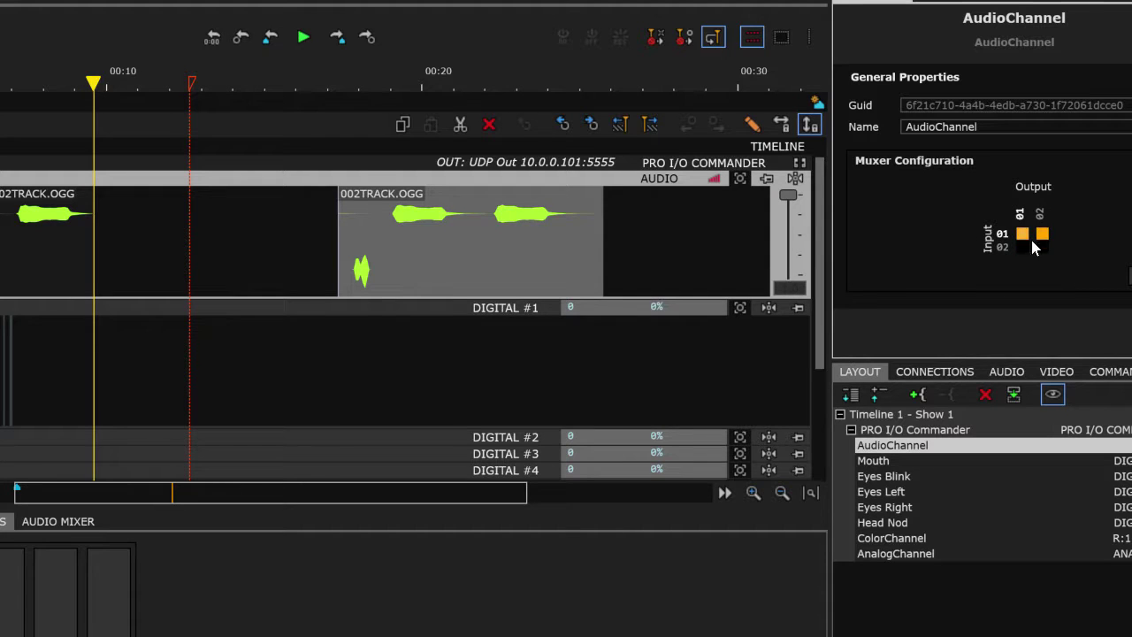
{"action": "left_click", "coordinate": [1040, 246]}
{"action": "left_click", "coordinate": [1023, 235]}
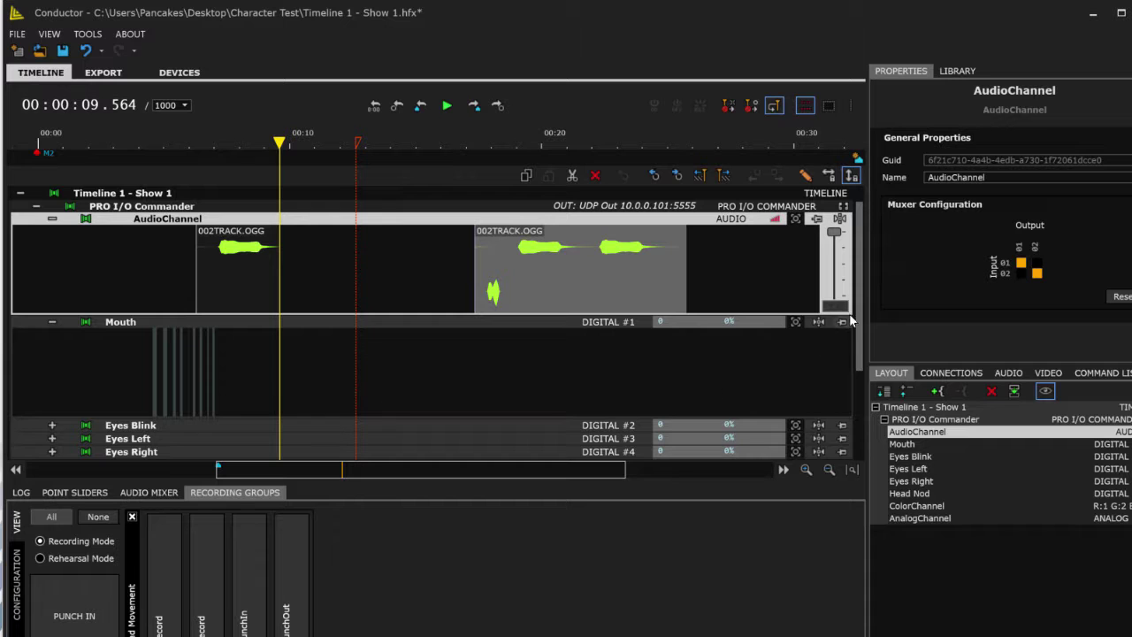
Expand ColorChannel to view its color gradient, collapse it, and return to the audio track
{"action": "left_click_drag", "start_coordinate": [854, 309], "coordinate": [792, 388]}
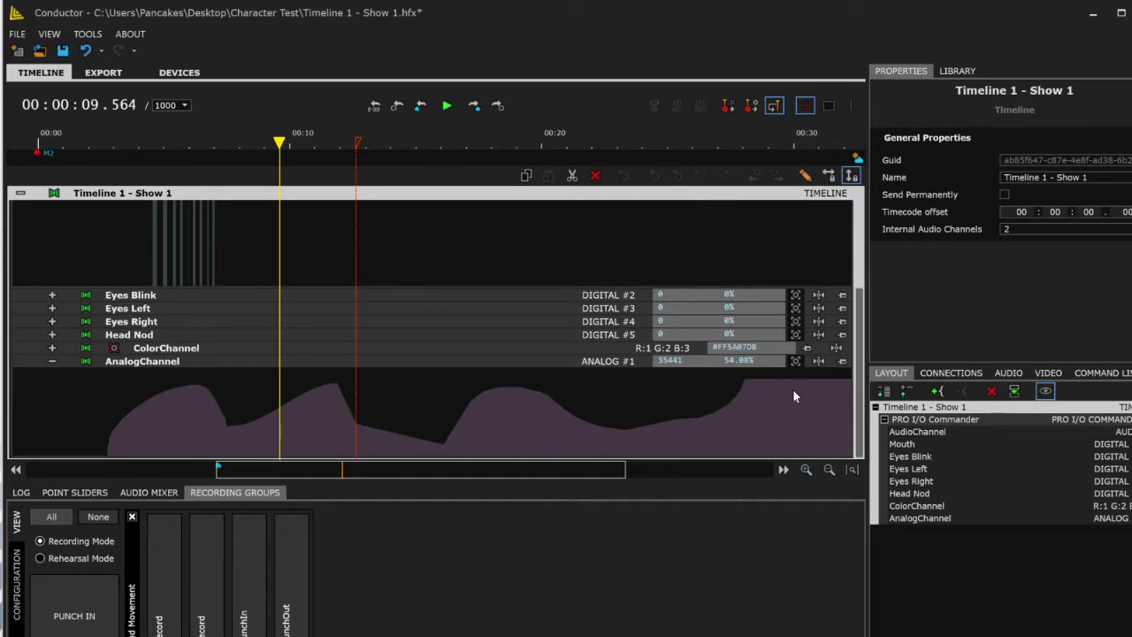
{"action": "left_click", "coordinate": [57, 349]}
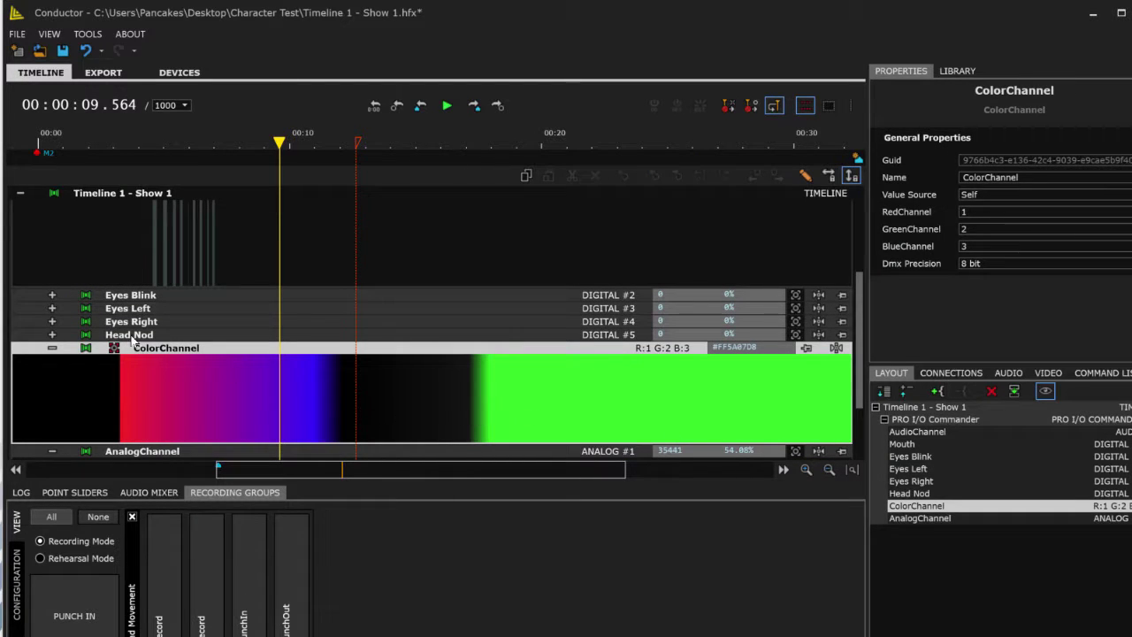
{"action": "left_click", "coordinate": [52, 348]}
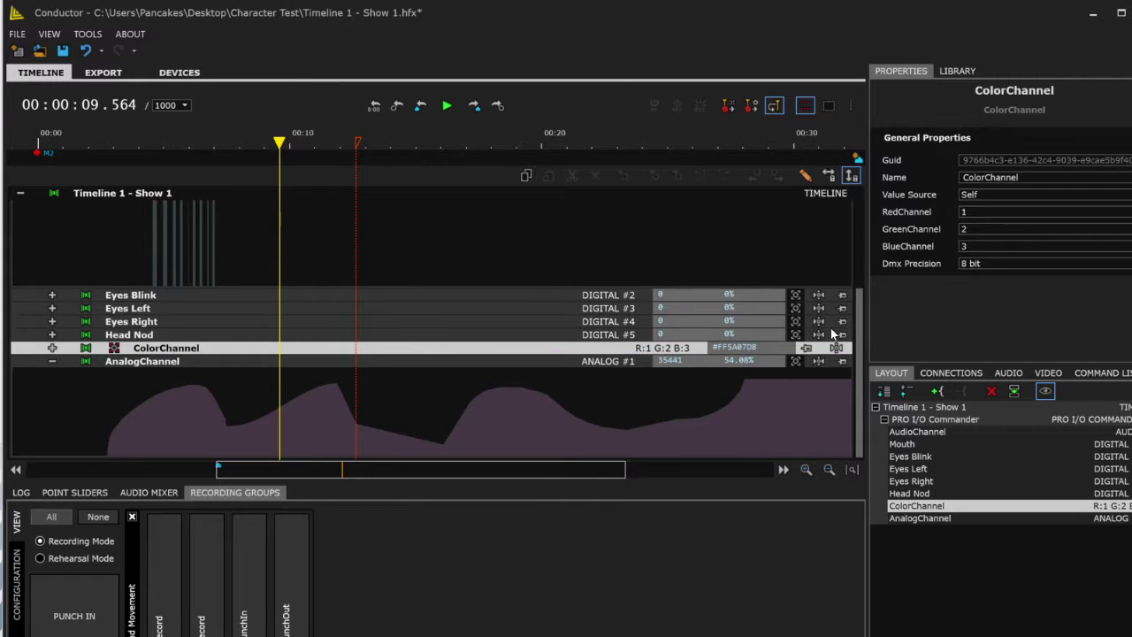
{"action": "left_click_drag", "start_coordinate": [862, 302], "coordinate": [861, 196]}
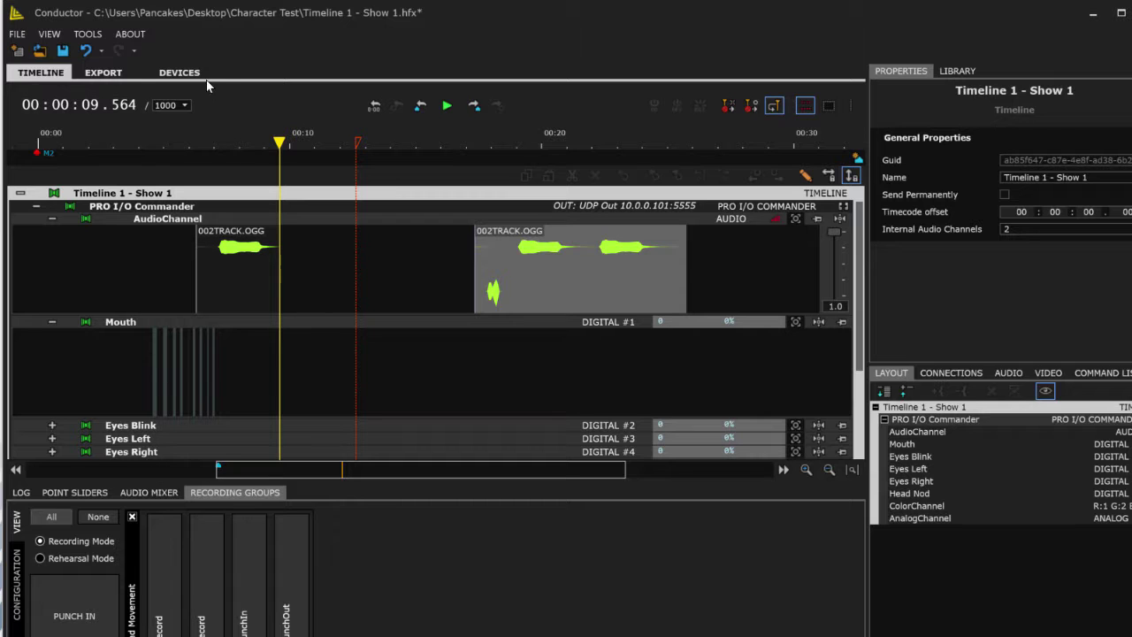
Dock Recording Groups beside Devices in the main area, return to the timeline, and dock it back beside Audio Mixer
{"action": "left_click", "coordinate": [42, 37]}
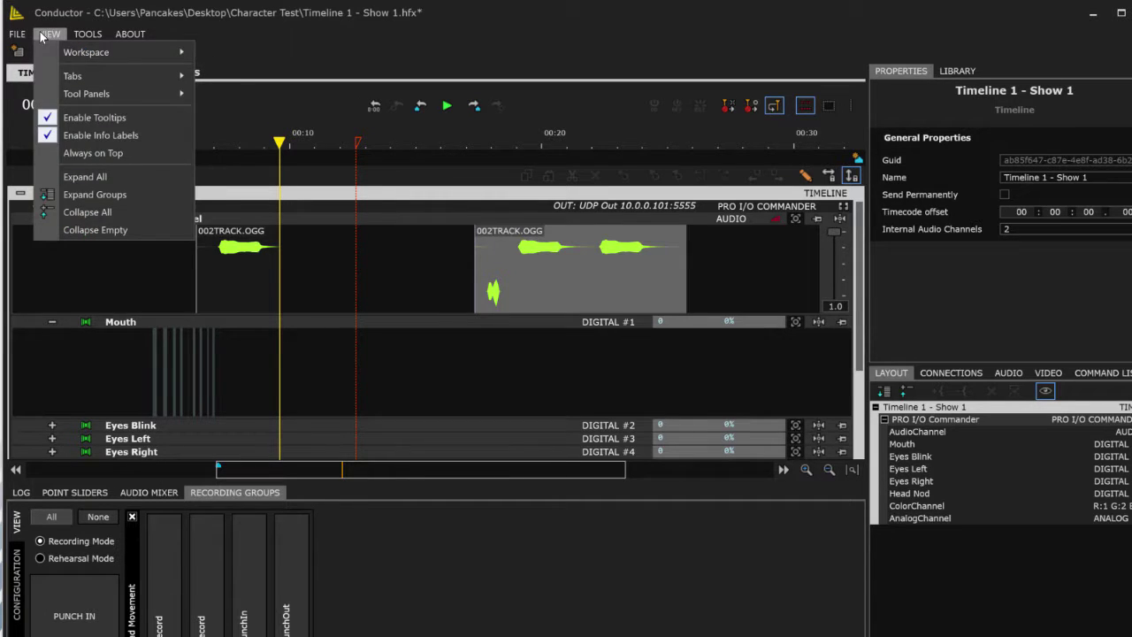
{"action": "left_click", "coordinate": [245, 51]}
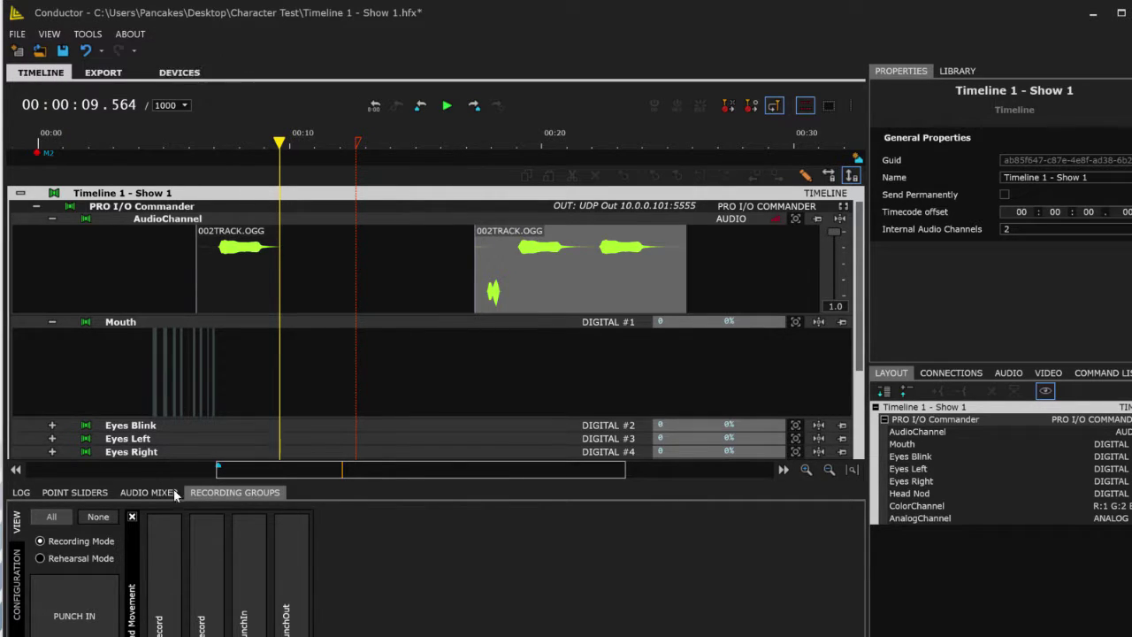
{"action": "left_click_drag", "start_coordinate": [213, 493], "coordinate": [266, 76]}
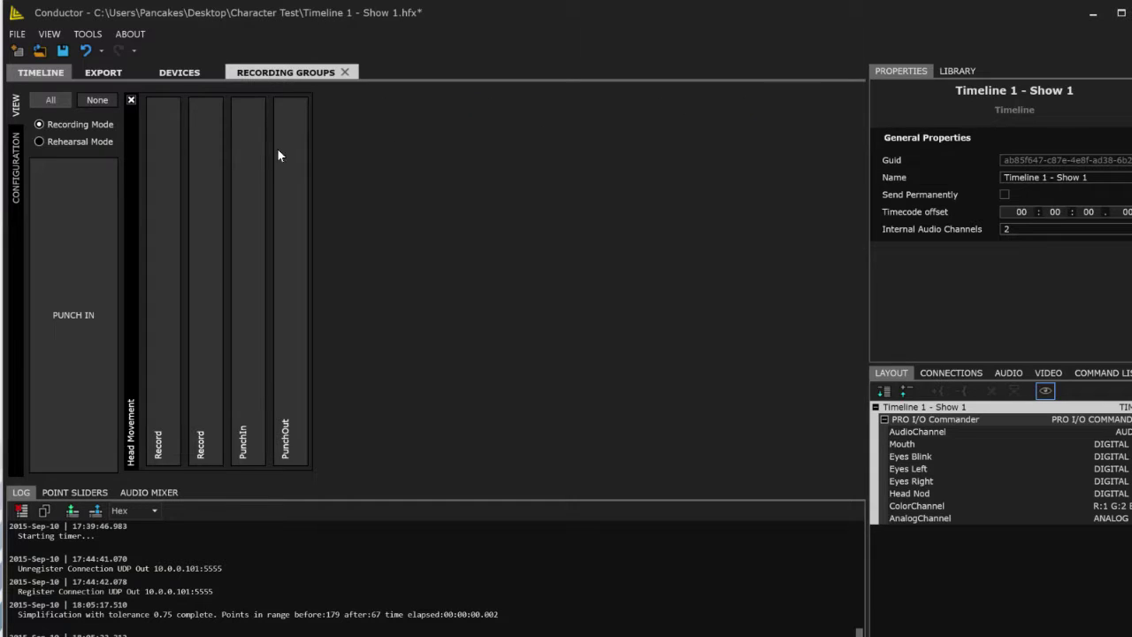
{"action": "left_click", "coordinate": [362, 501]}
{"action": "left_click", "coordinate": [45, 72]}
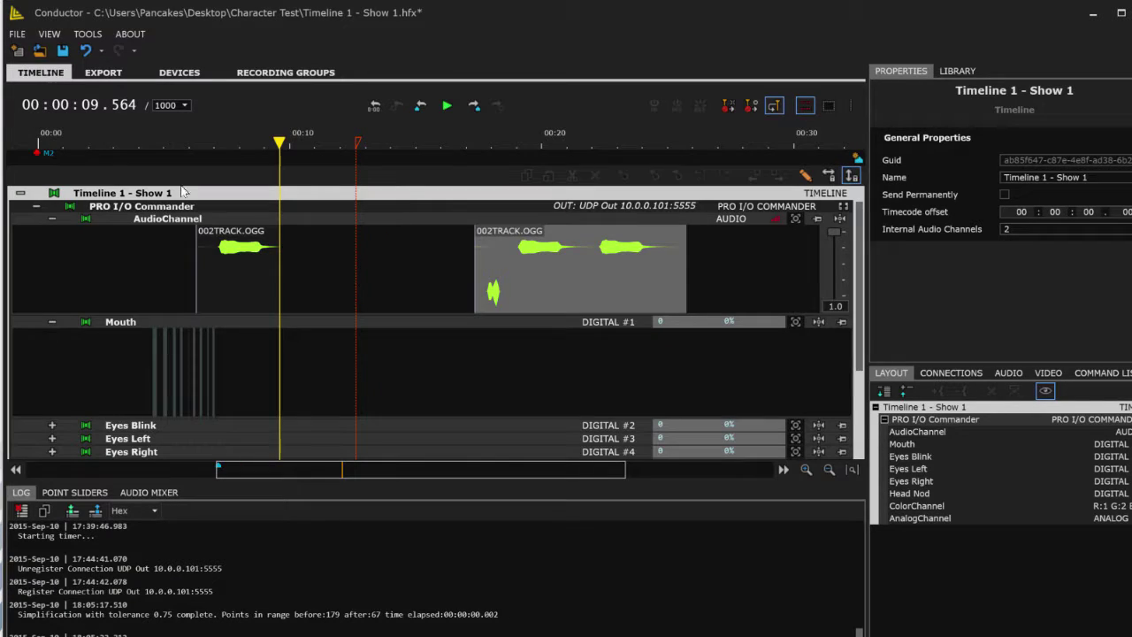
{"action": "left_click_drag", "start_coordinate": [286, 70], "coordinate": [202, 500]}
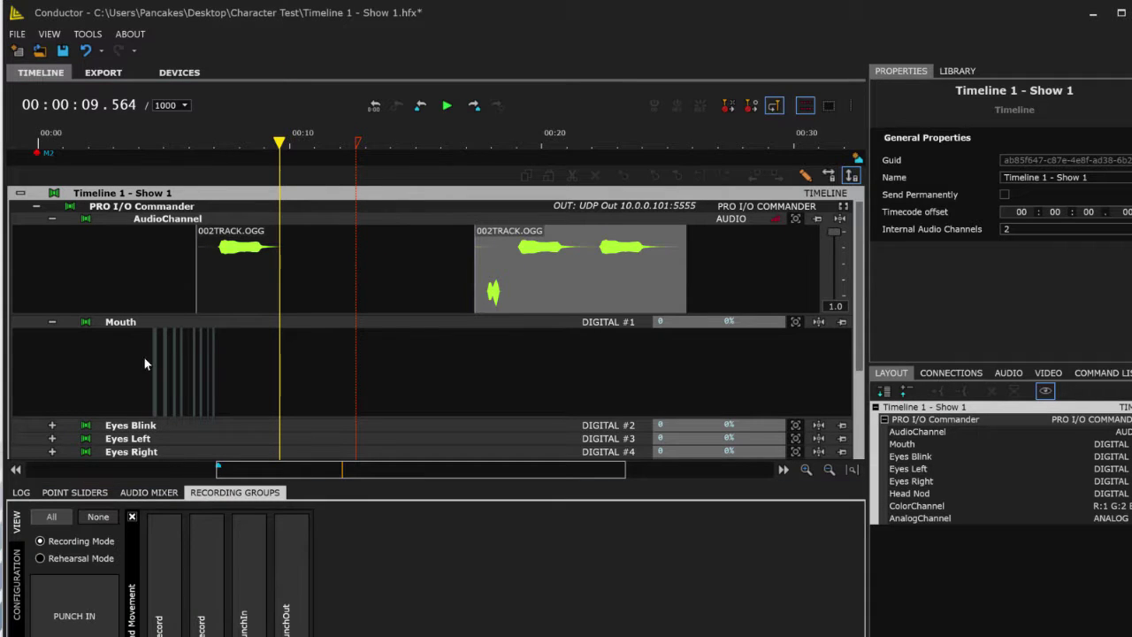
{"action": "left_click", "coordinate": [64, 35]}
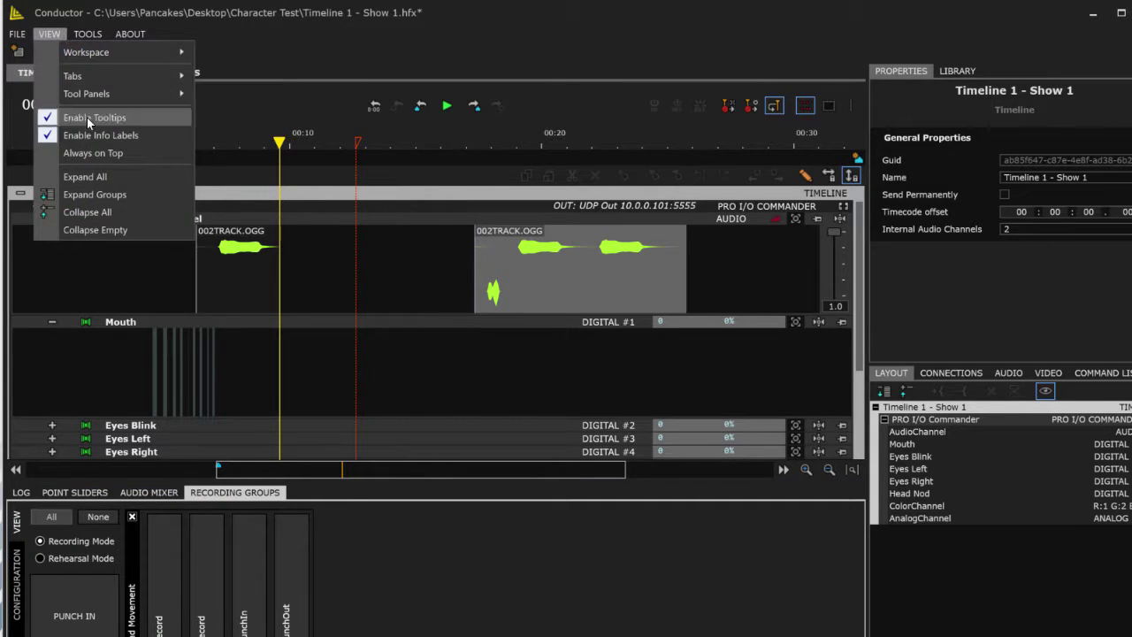
{"action": "mouse_move", "coordinate": [97, 83]}
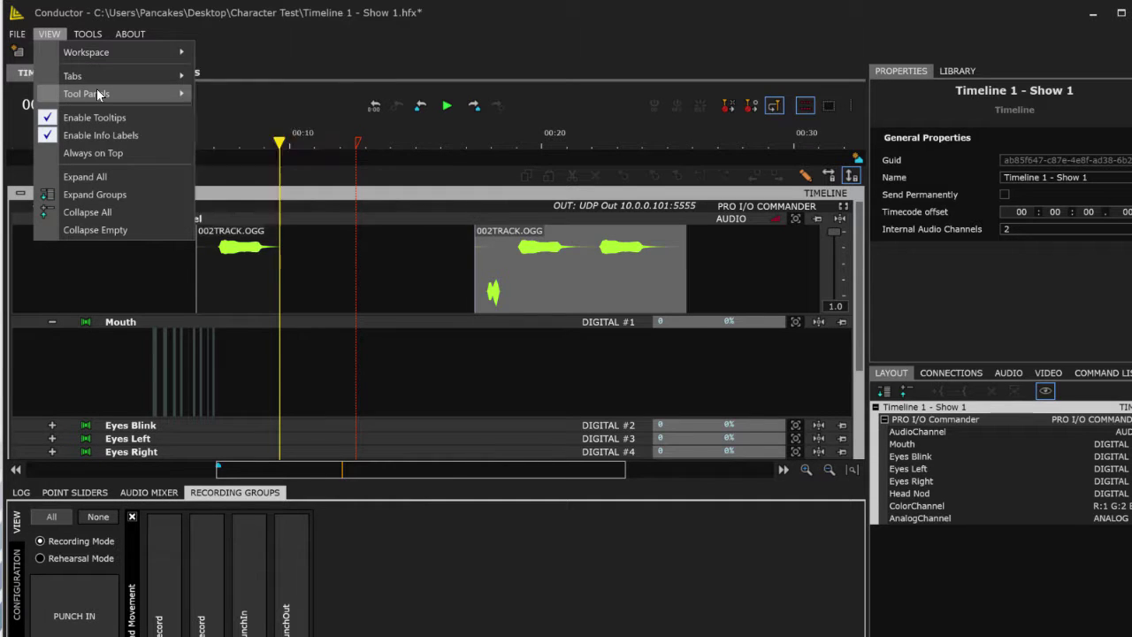
{"action": "mouse_move", "coordinate": [106, 55]}
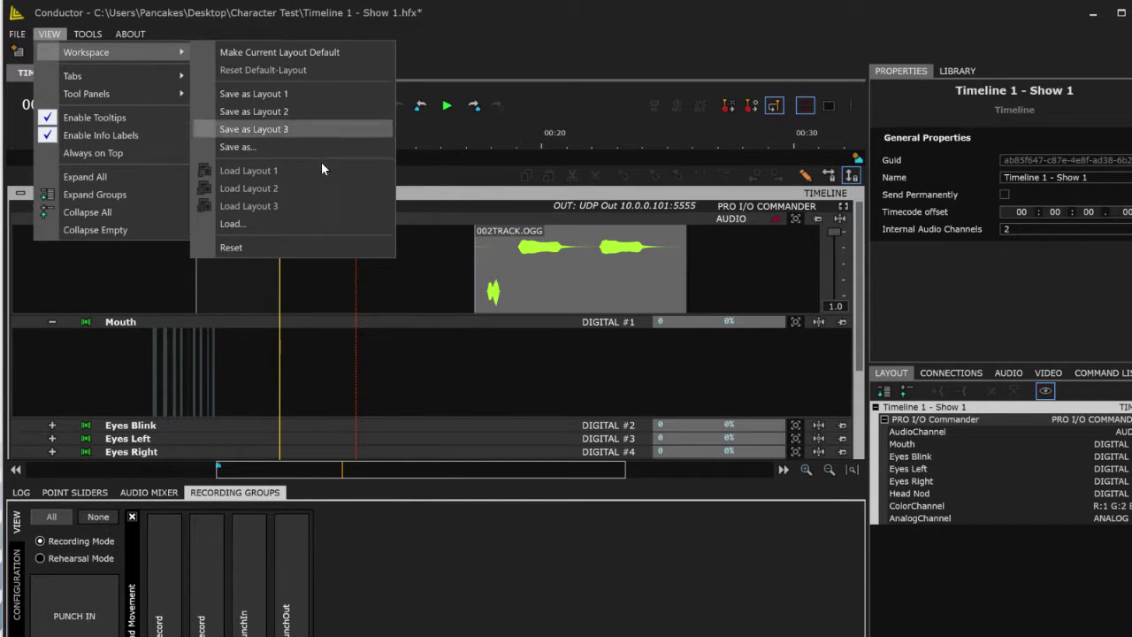
{"action": "left_click", "coordinate": [479, 62]}
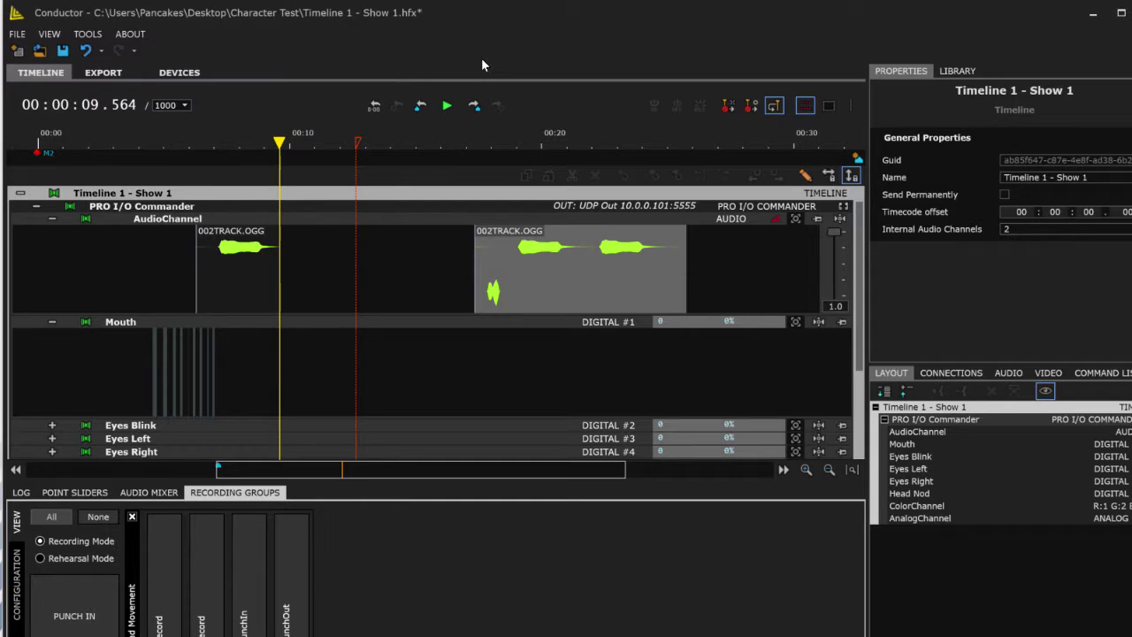
Create a new export project and add the timeline file Timeline 1 - Show 1.hfx from the Character Test folder
{"action": "left_click", "coordinate": [112, 74]}
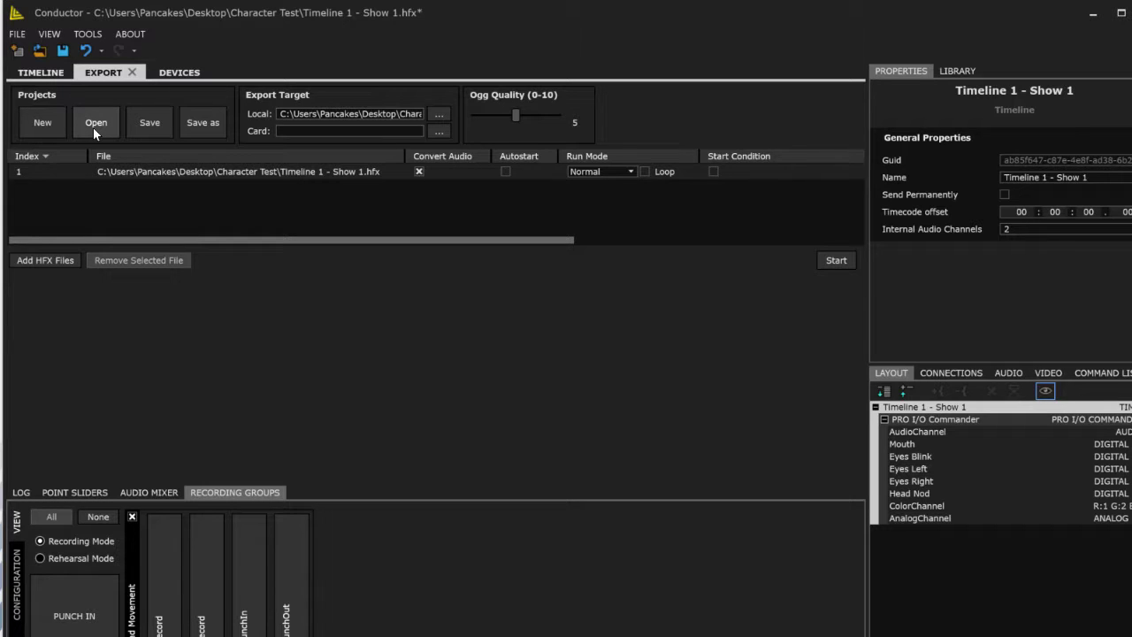
{"action": "left_click", "coordinate": [46, 120]}
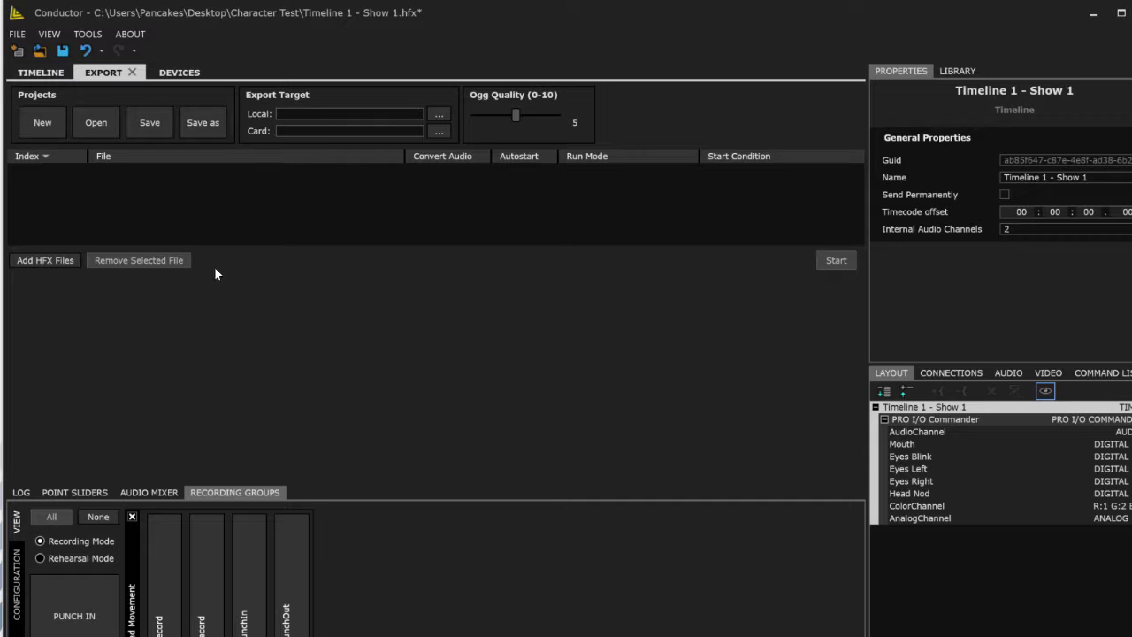
{"action": "left_click", "coordinate": [63, 264]}
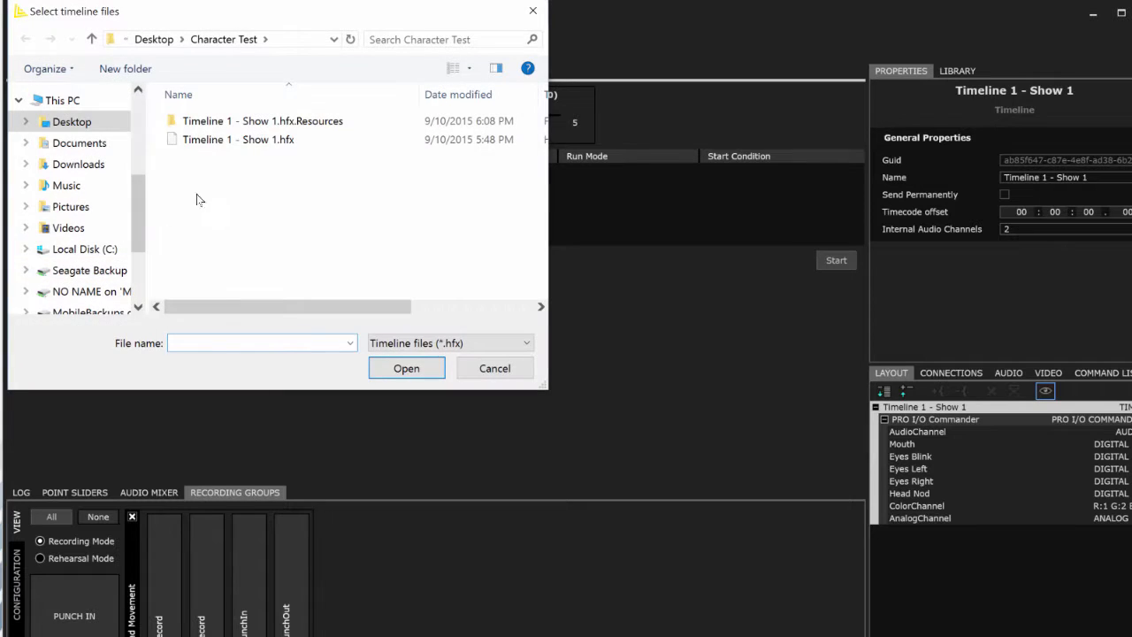
{"action": "left_click", "coordinate": [245, 143]}
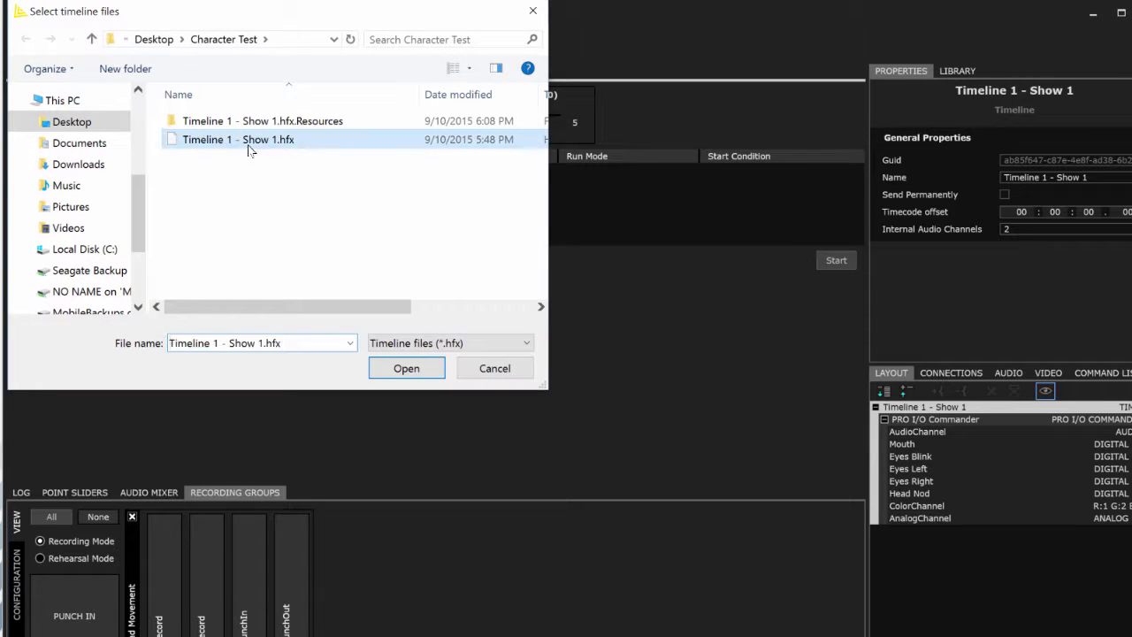
{"action": "left_click", "coordinate": [424, 371]}
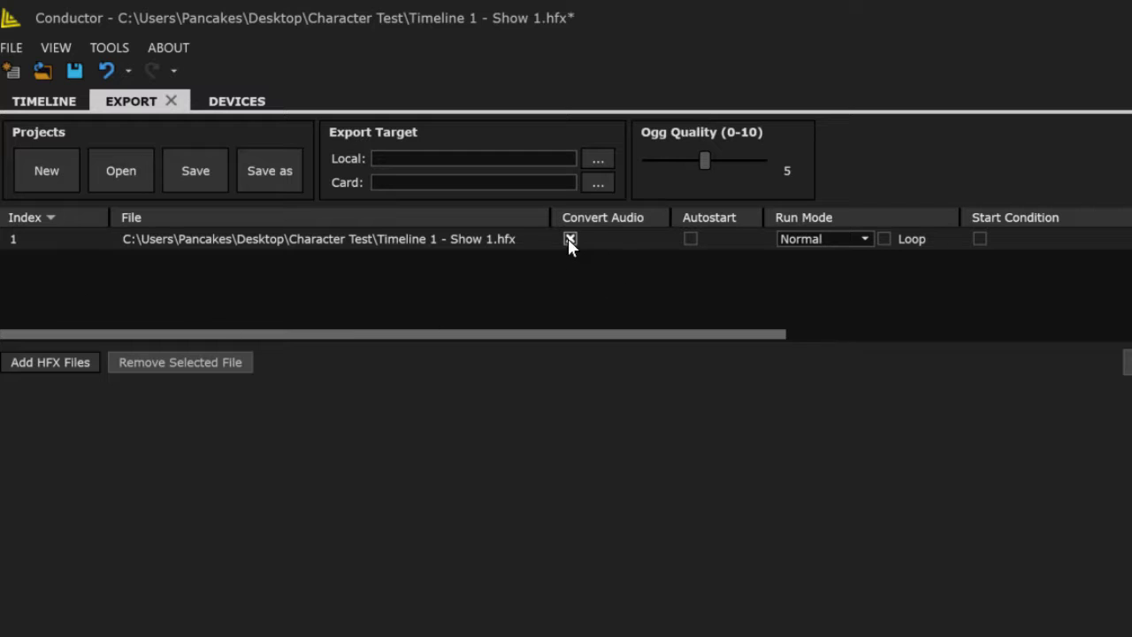
Try Autostart for the added show in the export list and switch it off again
{"action": "left_click_drag", "start_coordinate": [572, 334], "coordinate": [685, 334]}
{"action": "left_click", "coordinate": [525, 239]}
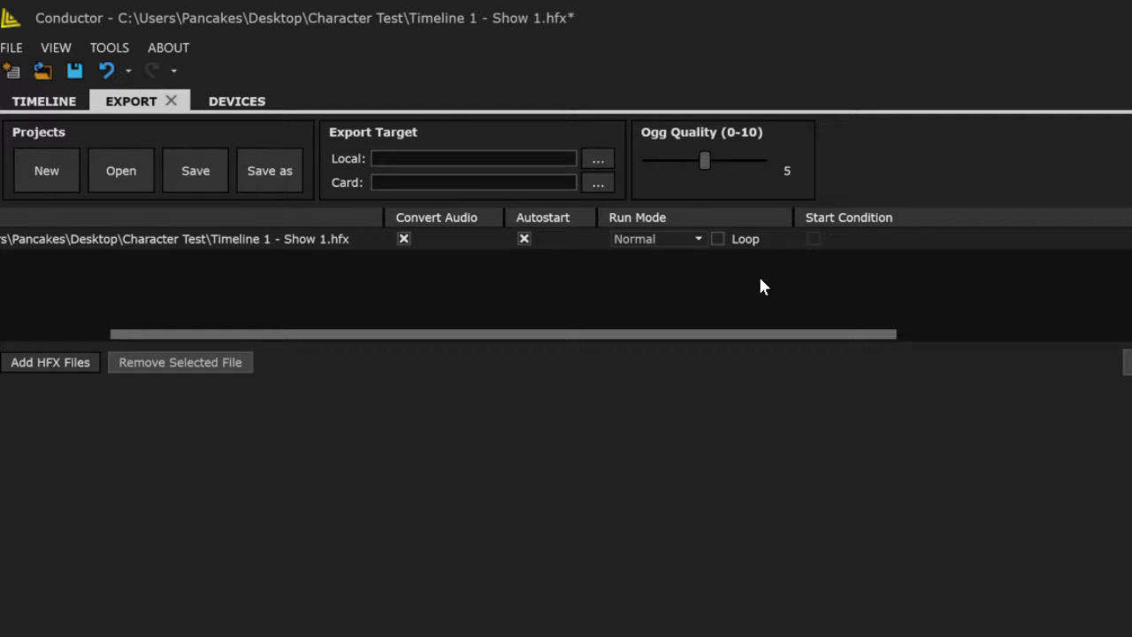
{"action": "left_click", "coordinate": [524, 239]}
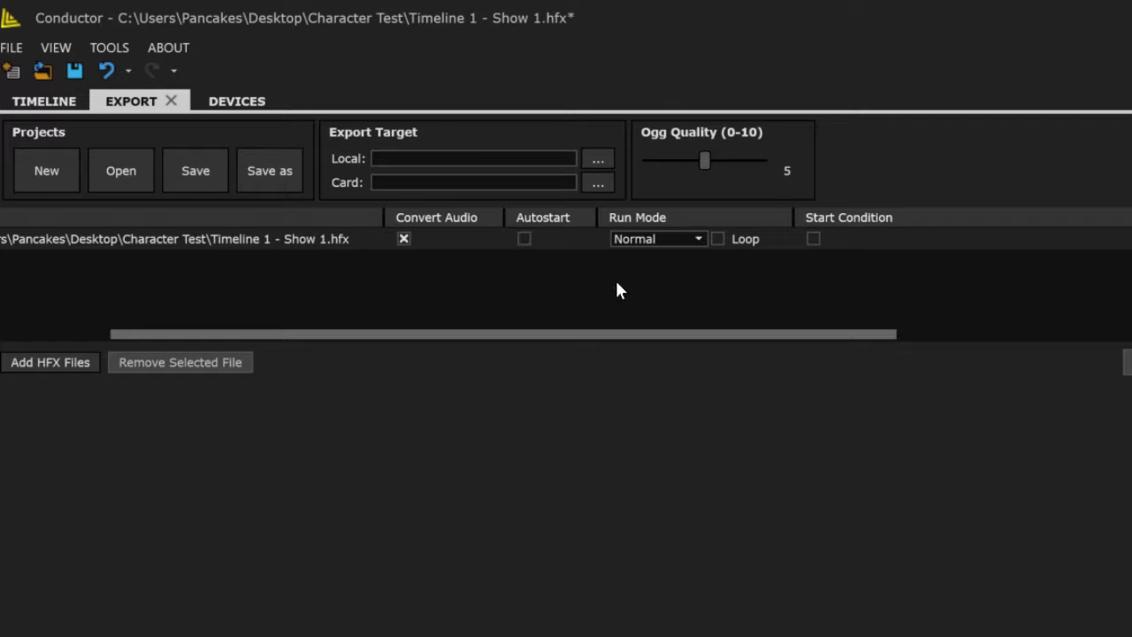
Try a RemoteInput start condition for the show, using input 1
{"action": "left_click_drag", "start_coordinate": [644, 336], "coordinate": [743, 337]}
{"action": "left_click", "coordinate": [692, 241]}
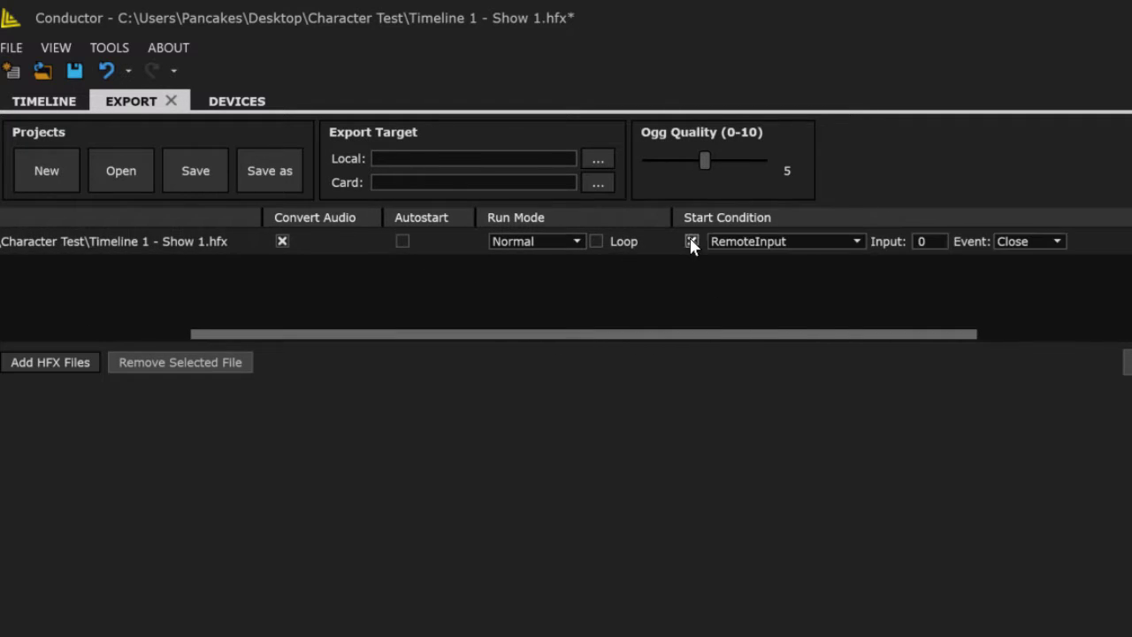
{"action": "left_click", "coordinate": [831, 242]}
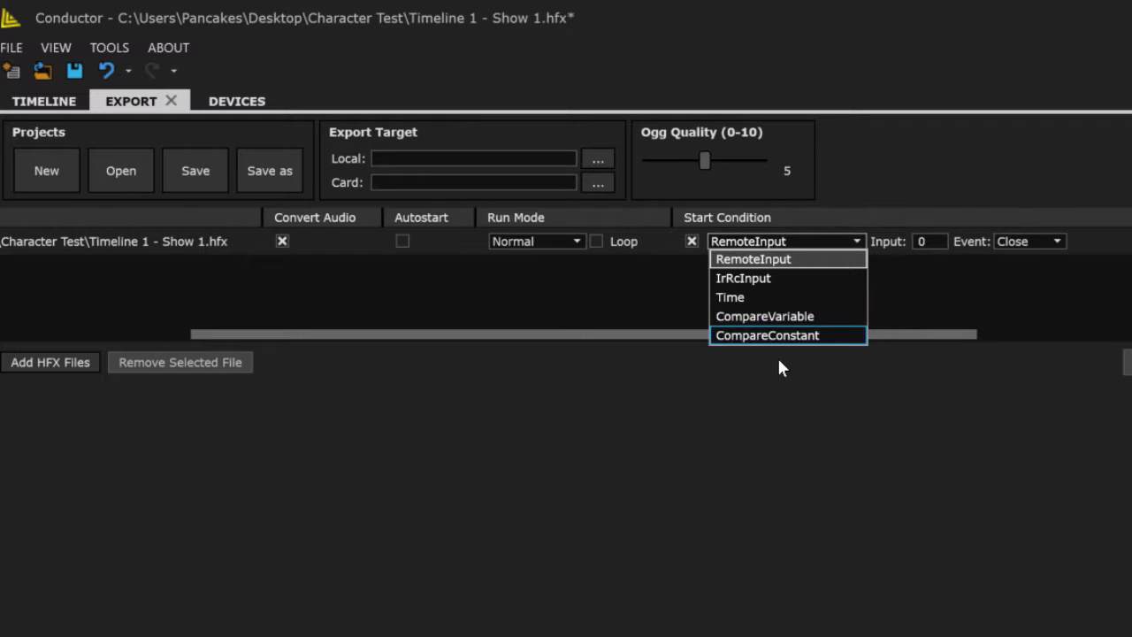
{"action": "left_click", "coordinate": [774, 258]}
{"action": "left_click", "coordinate": [929, 241]}
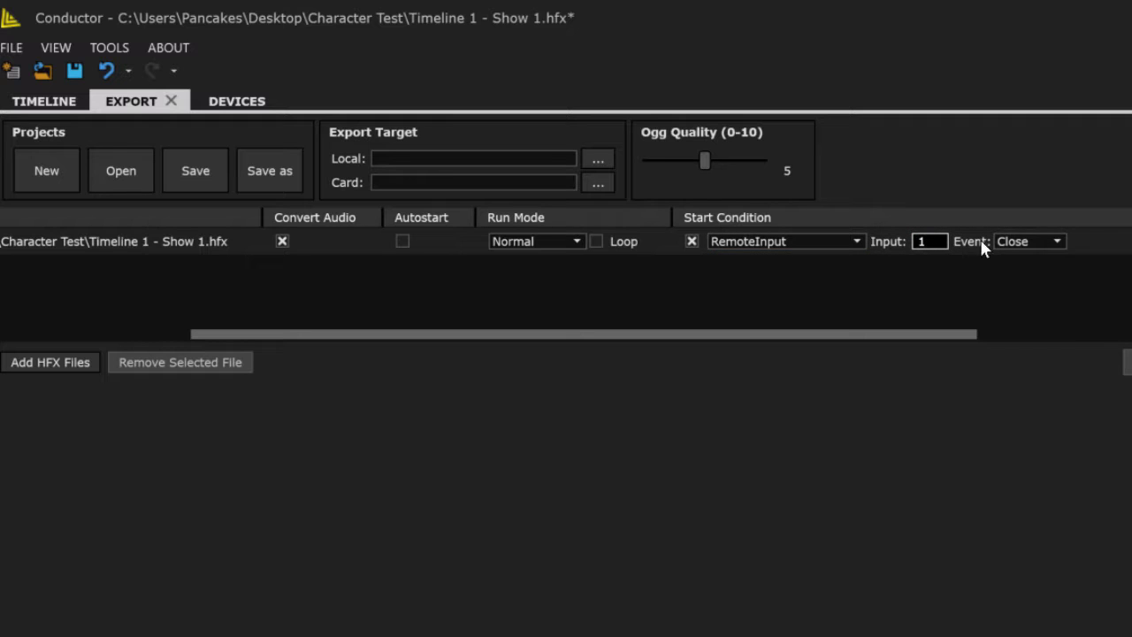
Enable Autostart and Loop for Timeline 1 - Show 1.hfx in the export list
{"action": "left_click_drag", "start_coordinate": [888, 335], "coordinate": [451, 337]}
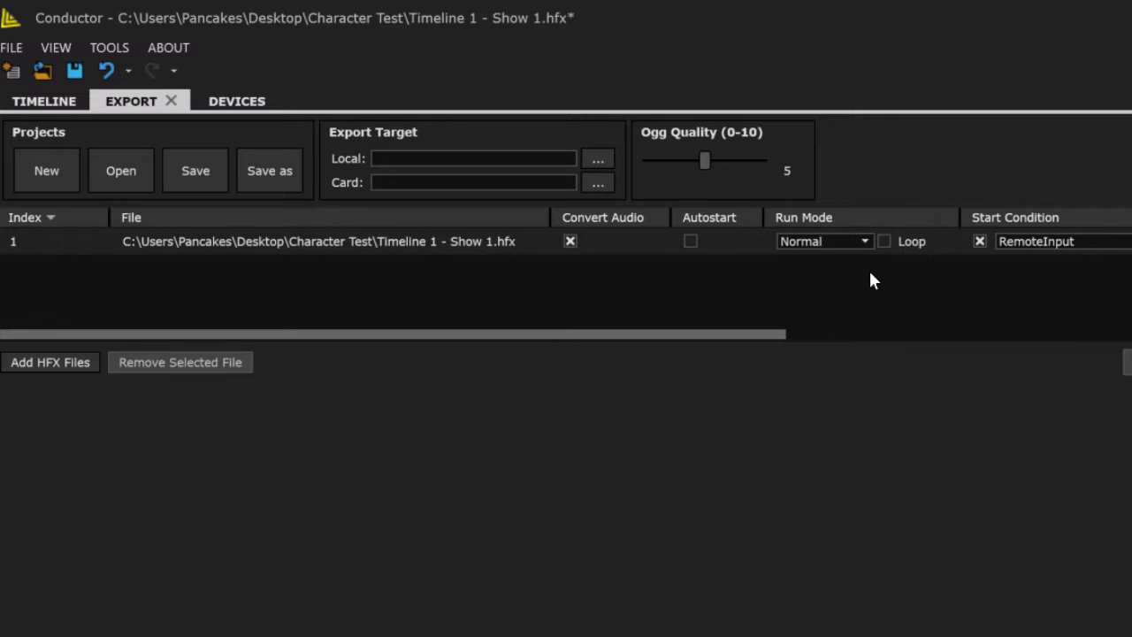
{"action": "left_click", "coordinate": [690, 240]}
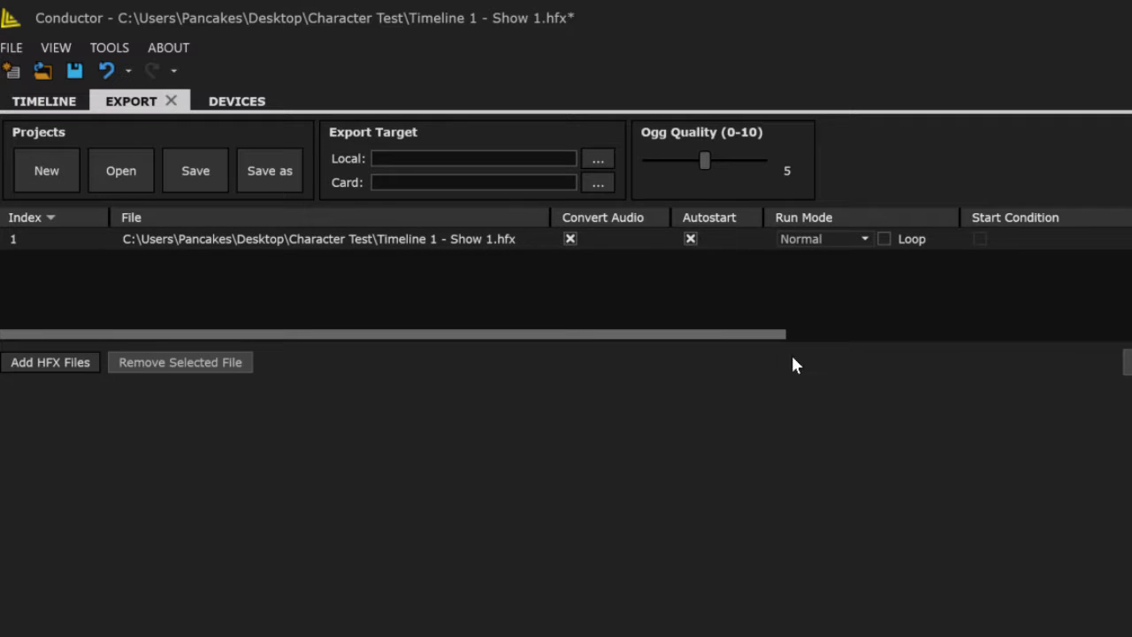
{"action": "left_click", "coordinate": [883, 238]}
Create a folder named Card Image inside Character Test and set it as the local export target
{"action": "left_click", "coordinate": [600, 158]}
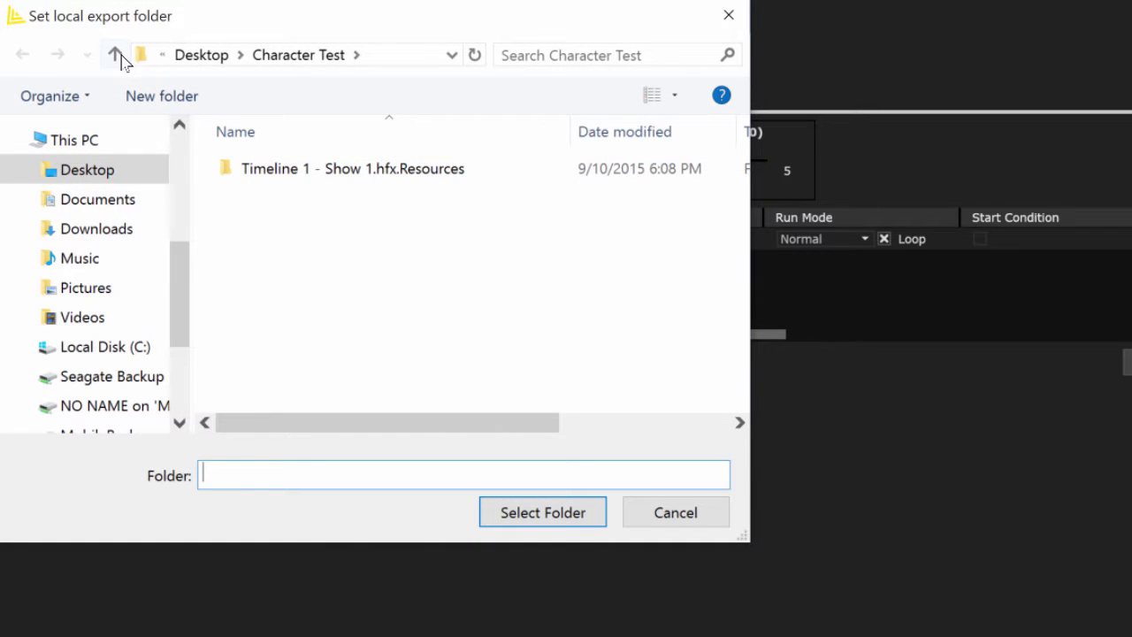
{"action": "left_click", "coordinate": [117, 54]}
{"action": "left_click", "coordinate": [275, 171]}
{"action": "double_click", "coordinate": [275, 172]}
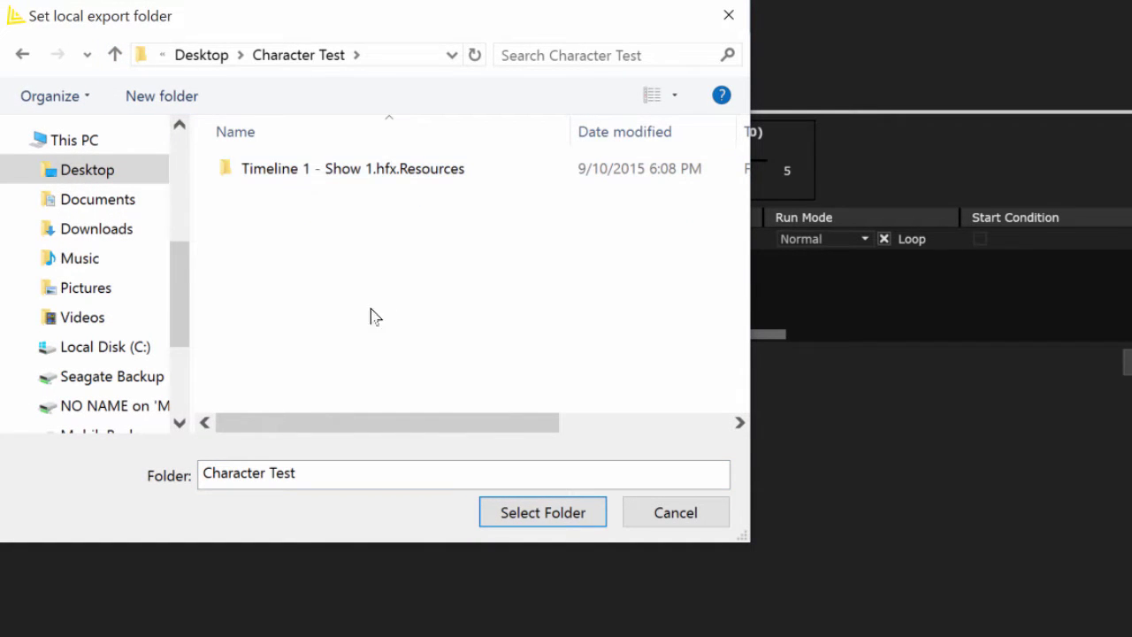
{"action": "left_click", "coordinate": [191, 110]}
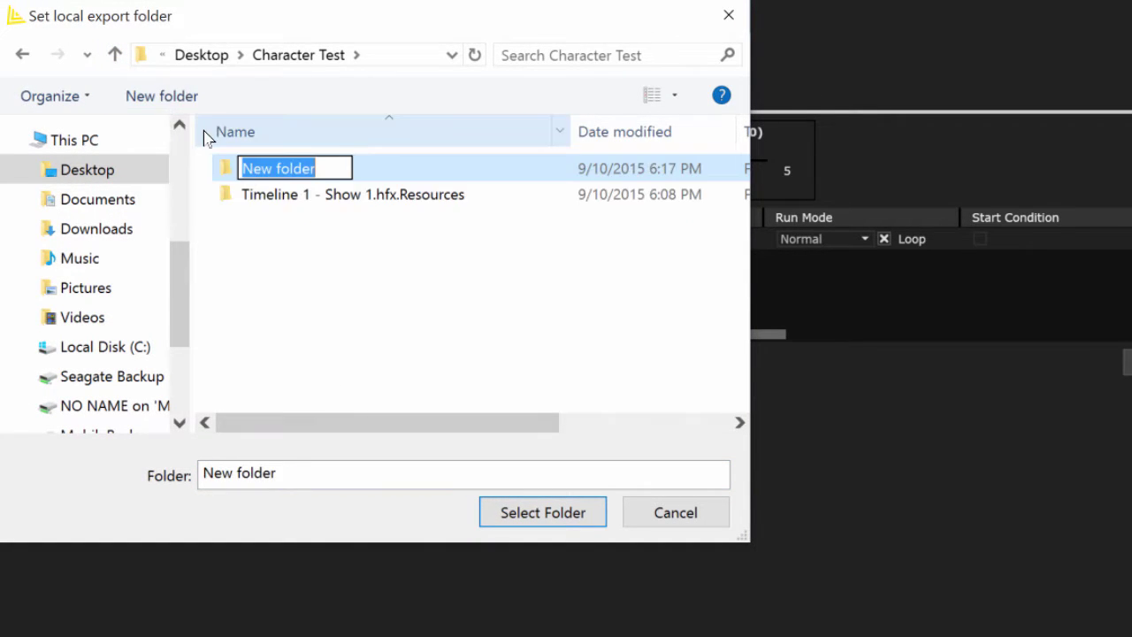
{"action": "type", "text": "Card Image"}
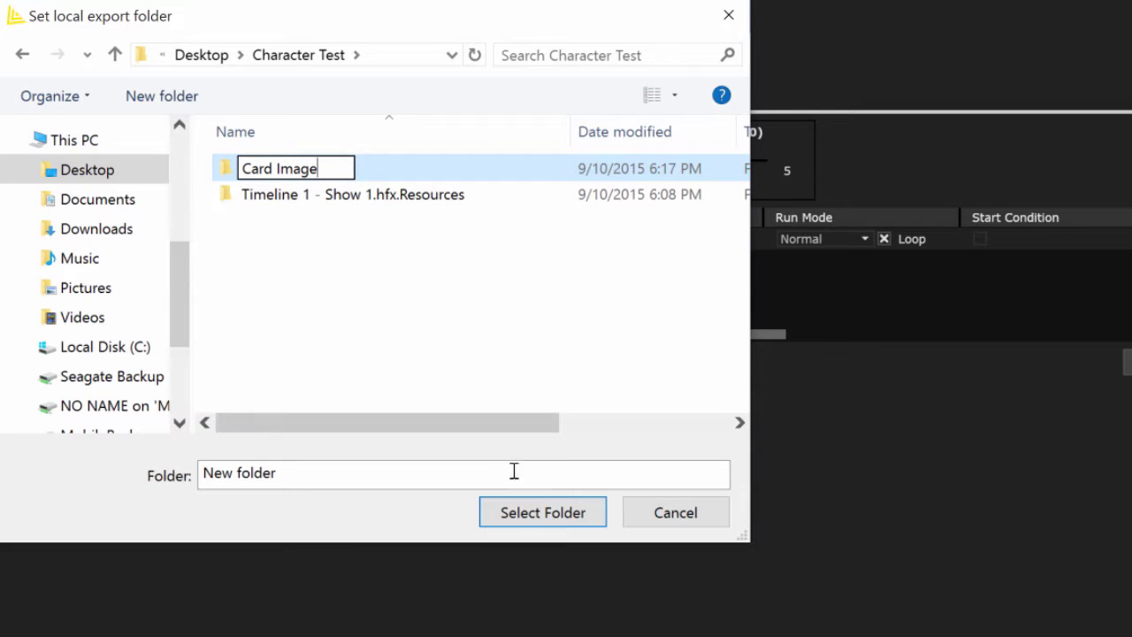
{"action": "key", "text": "Return"}
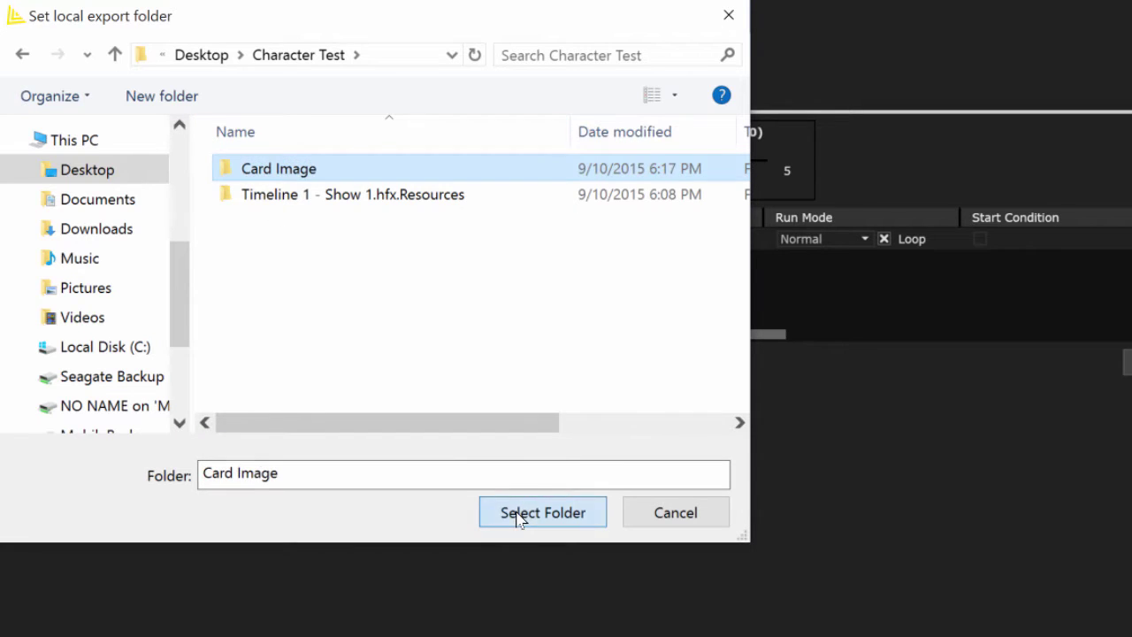
{"action": "left_click", "coordinate": [509, 516]}
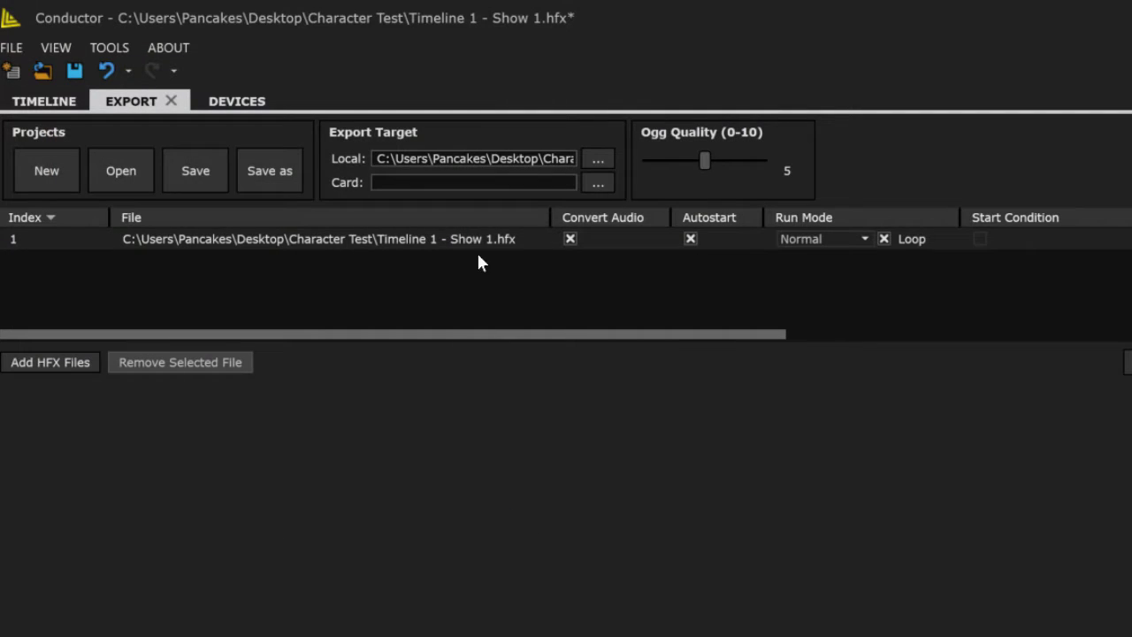
Create a folder named Backup on the Desktop and set it as the card export target
{"action": "left_click", "coordinate": [601, 183]}
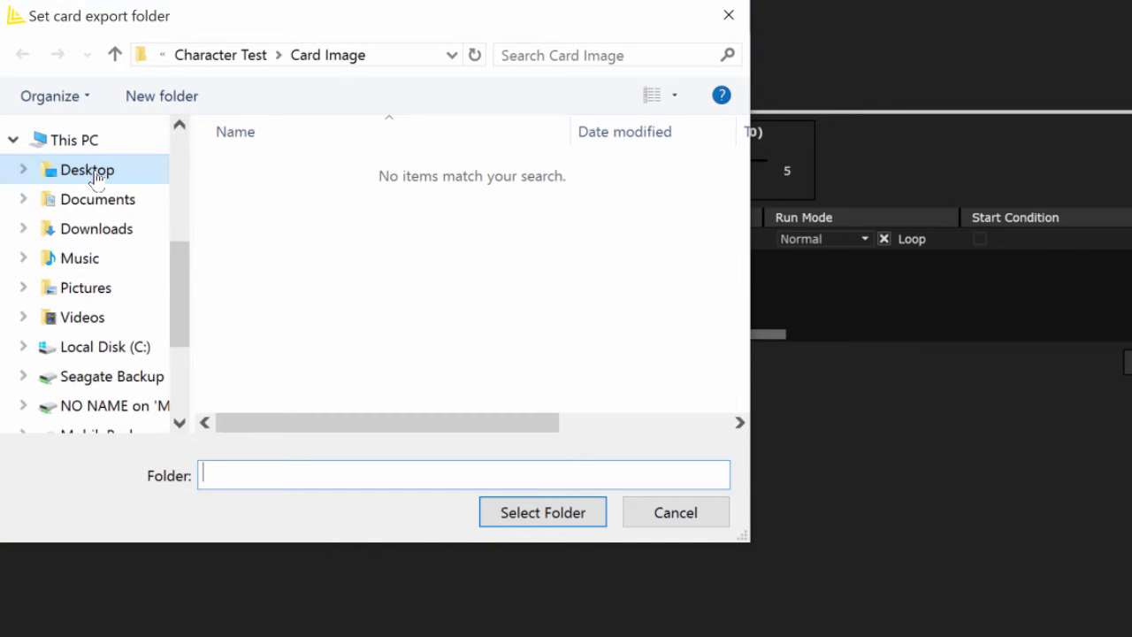
{"action": "left_click", "coordinate": [92, 173]}
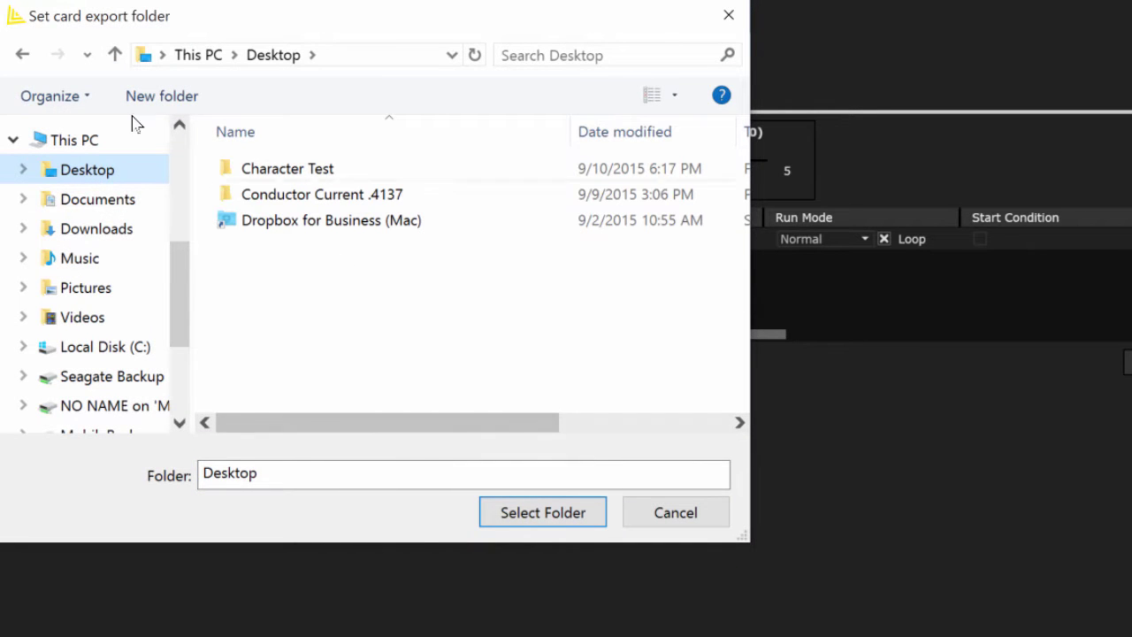
{"action": "left_click", "coordinate": [156, 104]}
{"action": "type", "text": "Backup"}
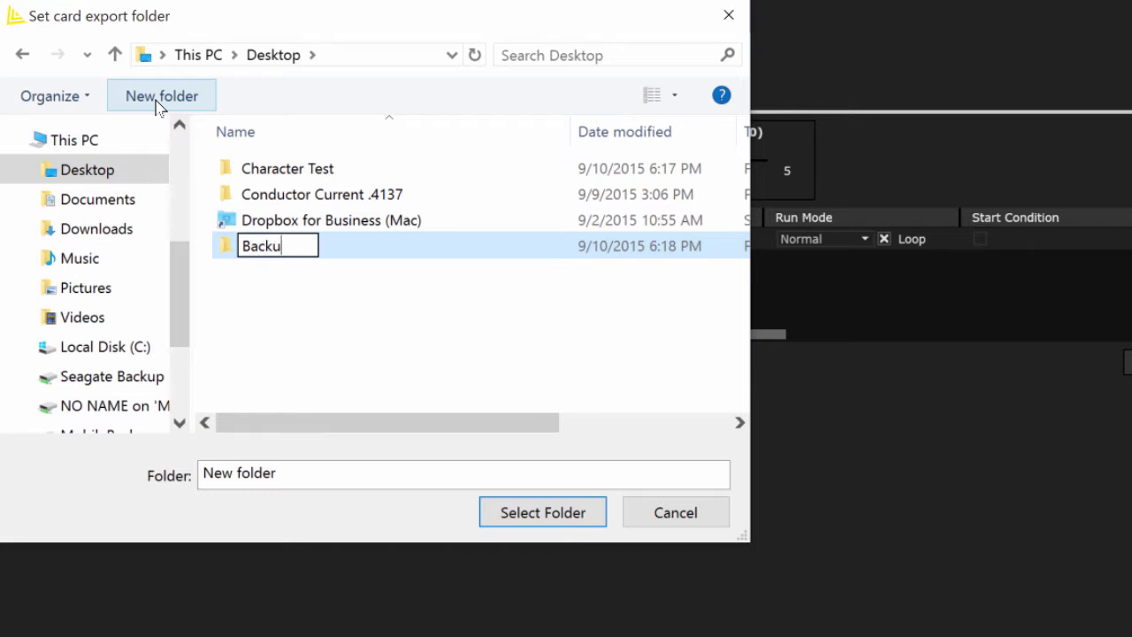
{"action": "left_click", "coordinate": [538, 513]}
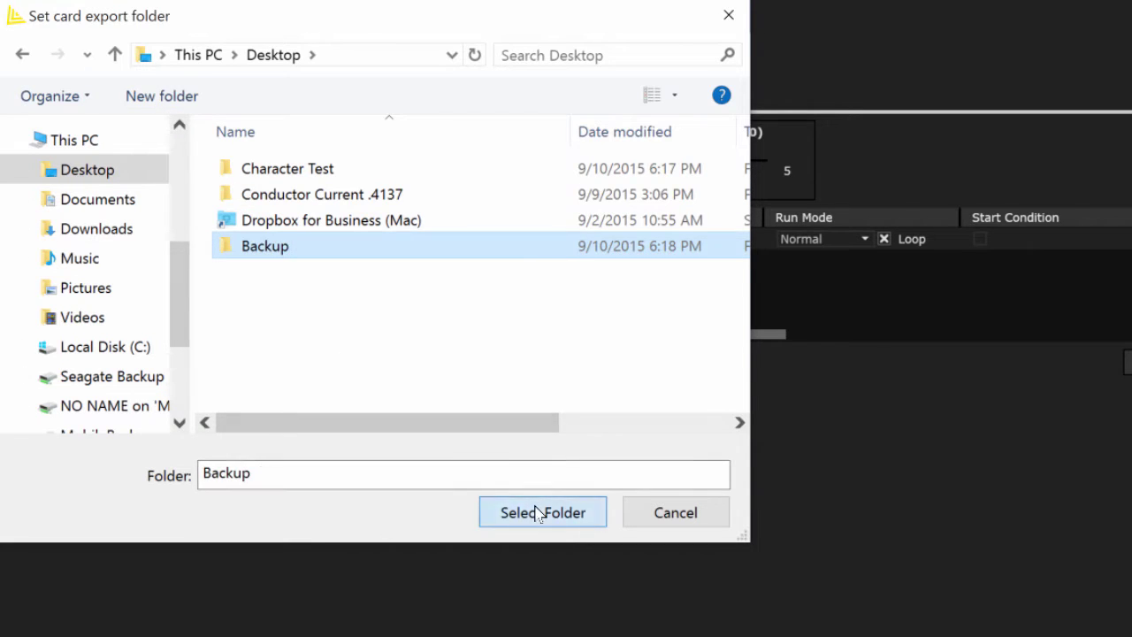
{"action": "left_click", "coordinate": [538, 513]}
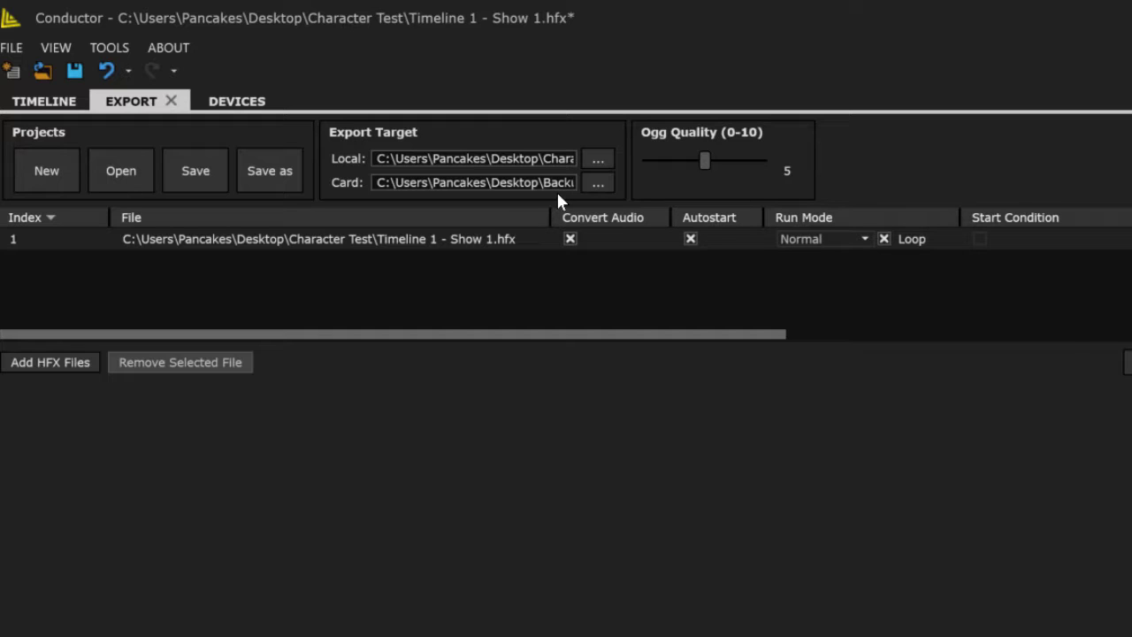
Check the local and card target paths and start the export
{"action": "left_click", "coordinate": [397, 182]}
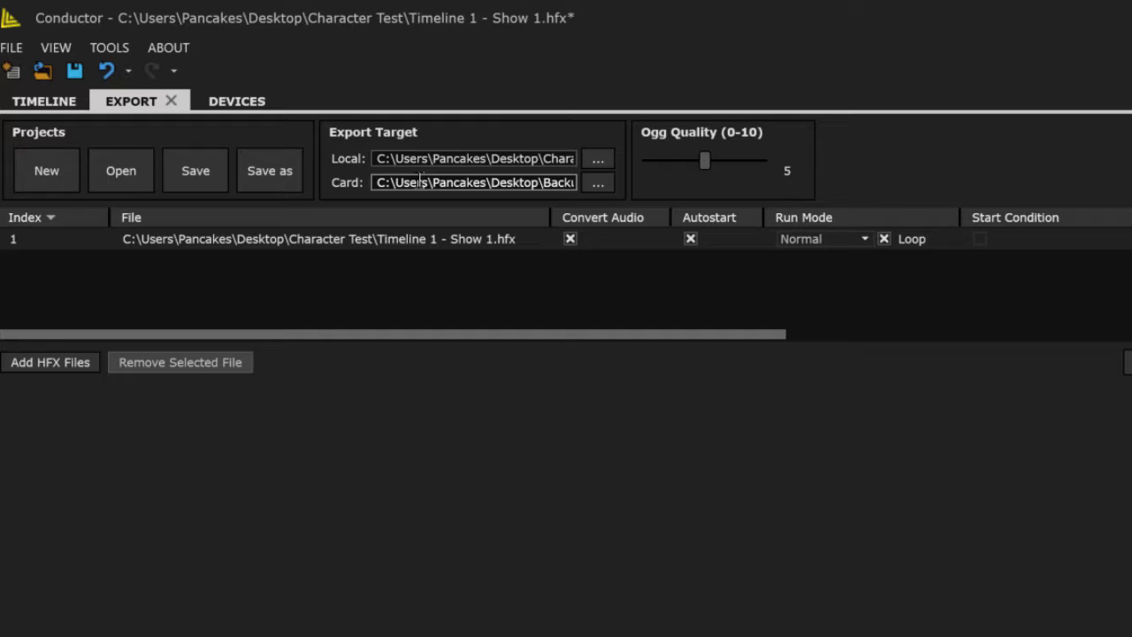
{"action": "left_click", "coordinate": [397, 160]}
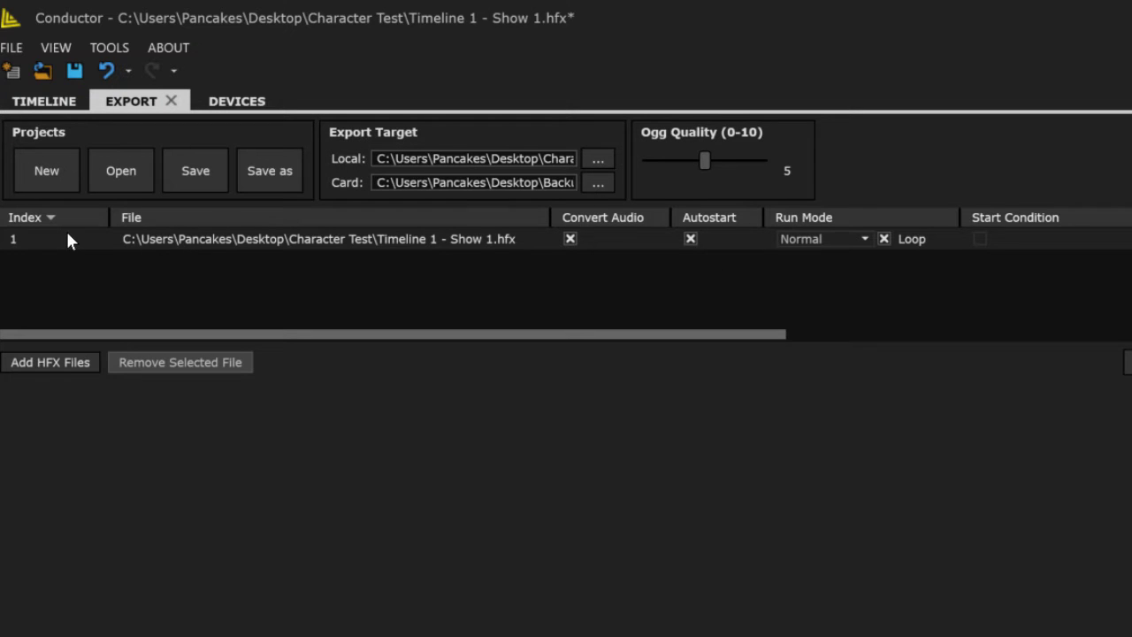
{"action": "left_click", "coordinate": [1127, 362]}
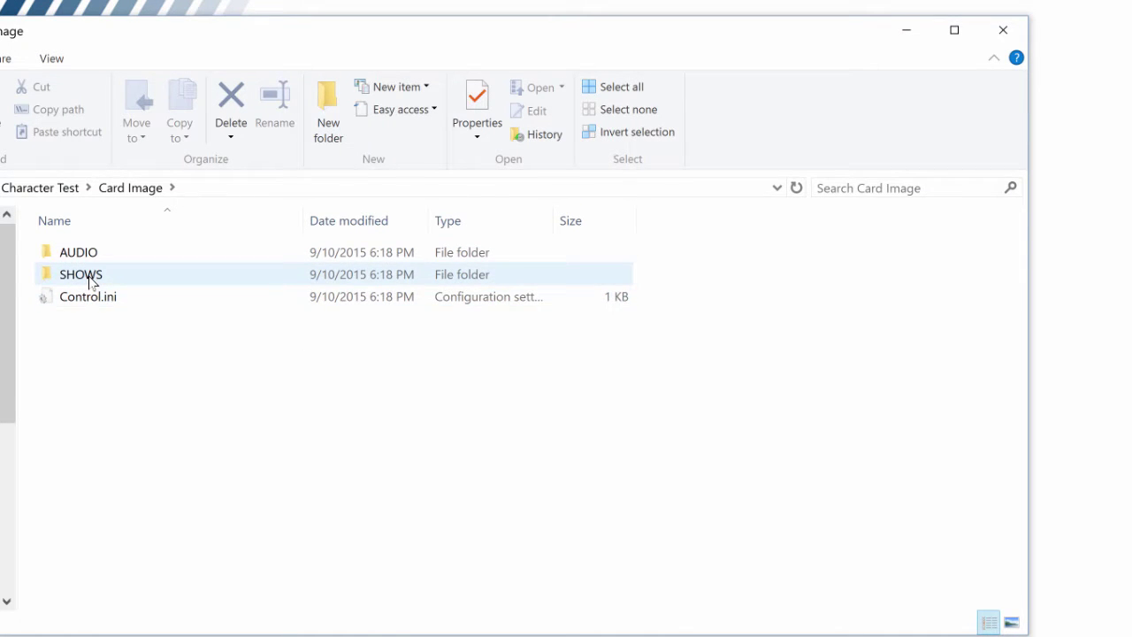
Inspect the contents of the SHOWS and AUDIO folders inside the exported Card Image folder in File Explorer
{"action": "double_click", "coordinate": [91, 277]}
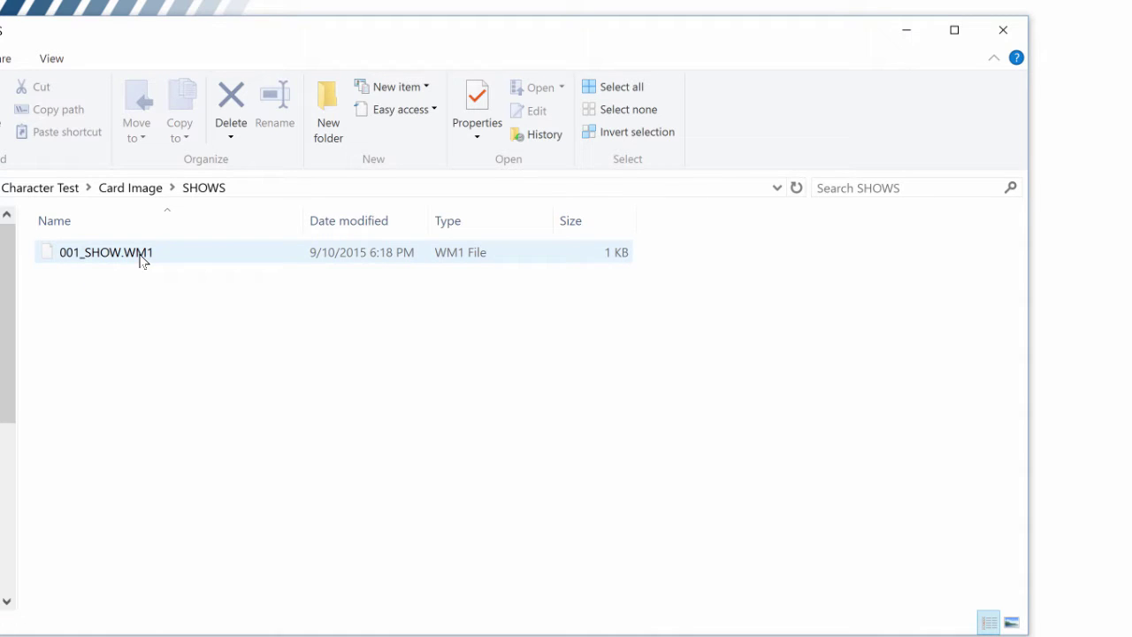
{"action": "key", "text": "BackSpace"}
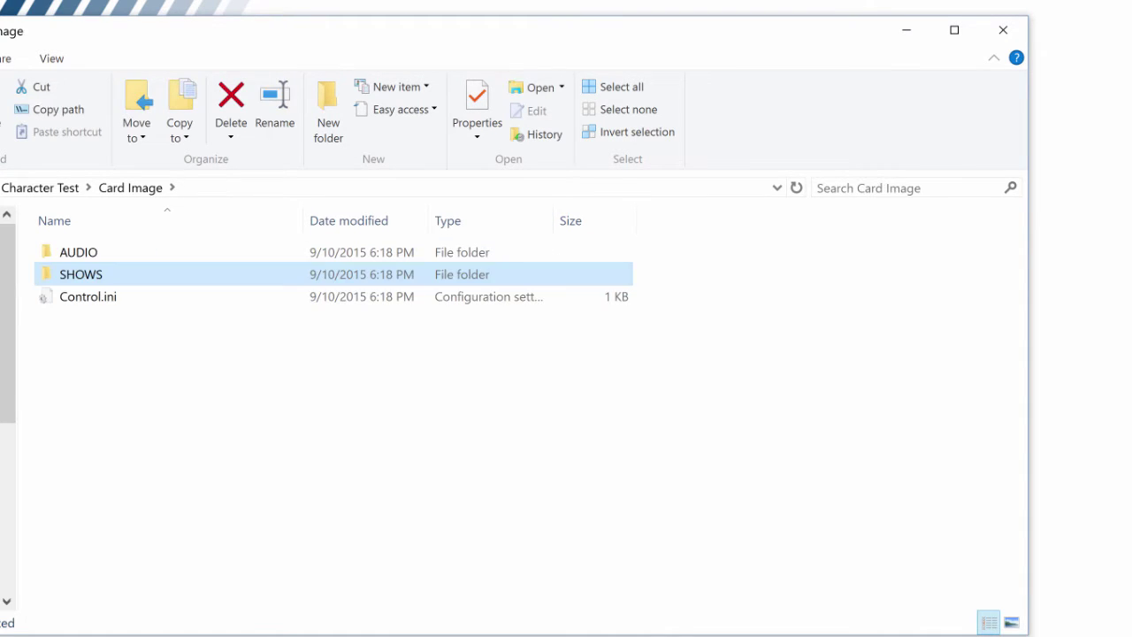
{"action": "double_click", "coordinate": [78, 253]}
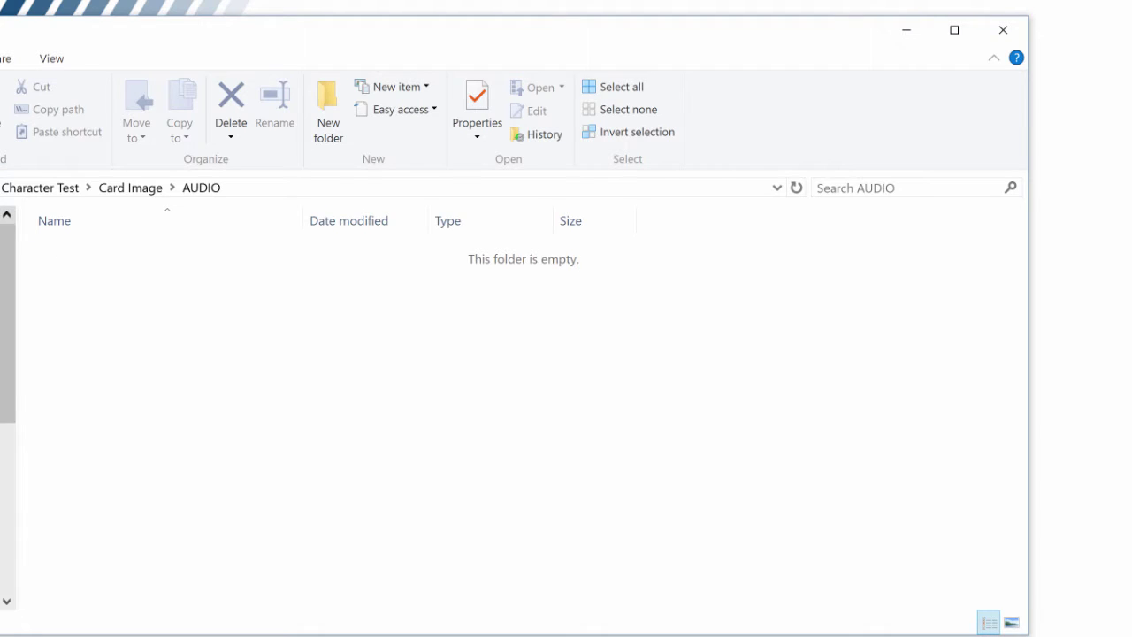
{"action": "key", "text": "BackSpace"}
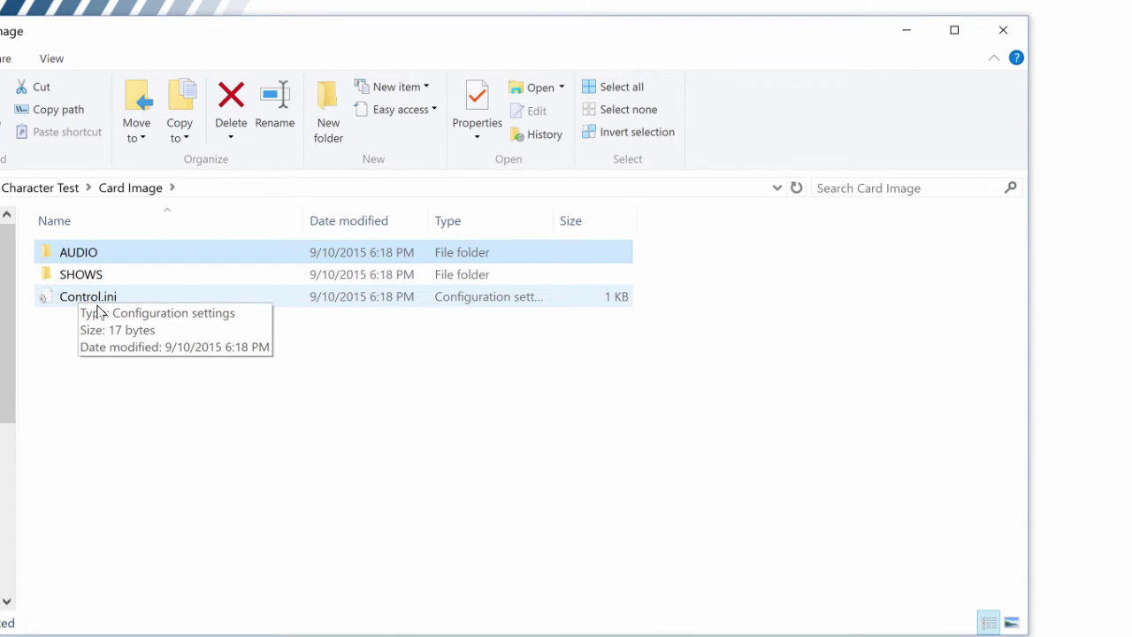
Open the exported Control.ini in Notepad and examine its command line
{"action": "double_click", "coordinate": [157, 301]}
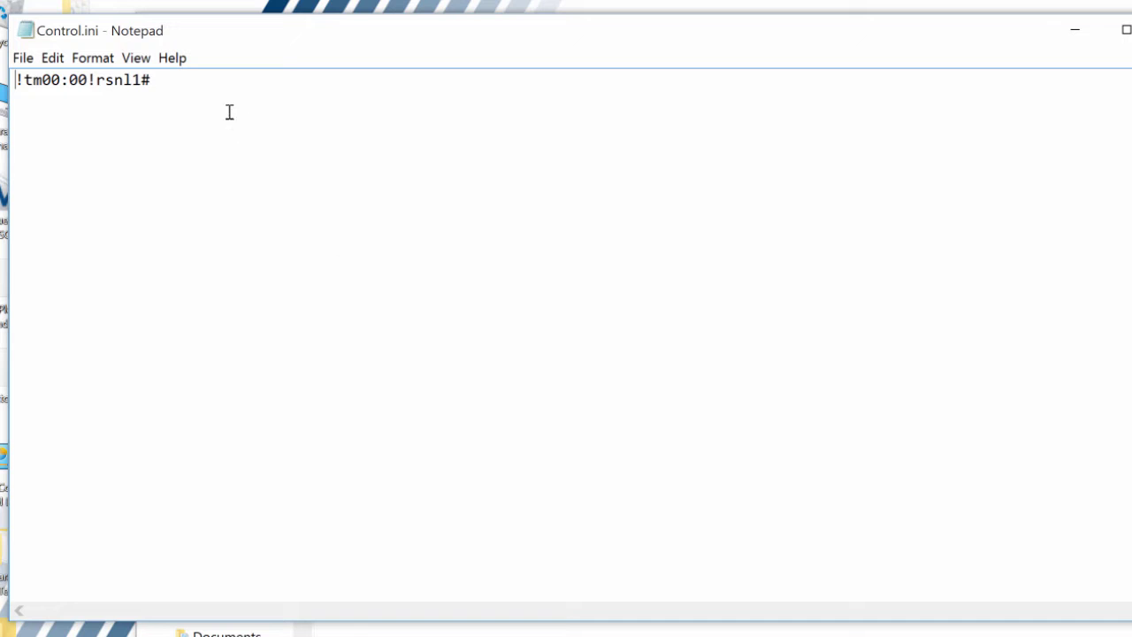
{"action": "left_click_drag", "start_coordinate": [168, 80], "coordinate": [36, 92]}
{"action": "left_click", "coordinate": [36, 99]}
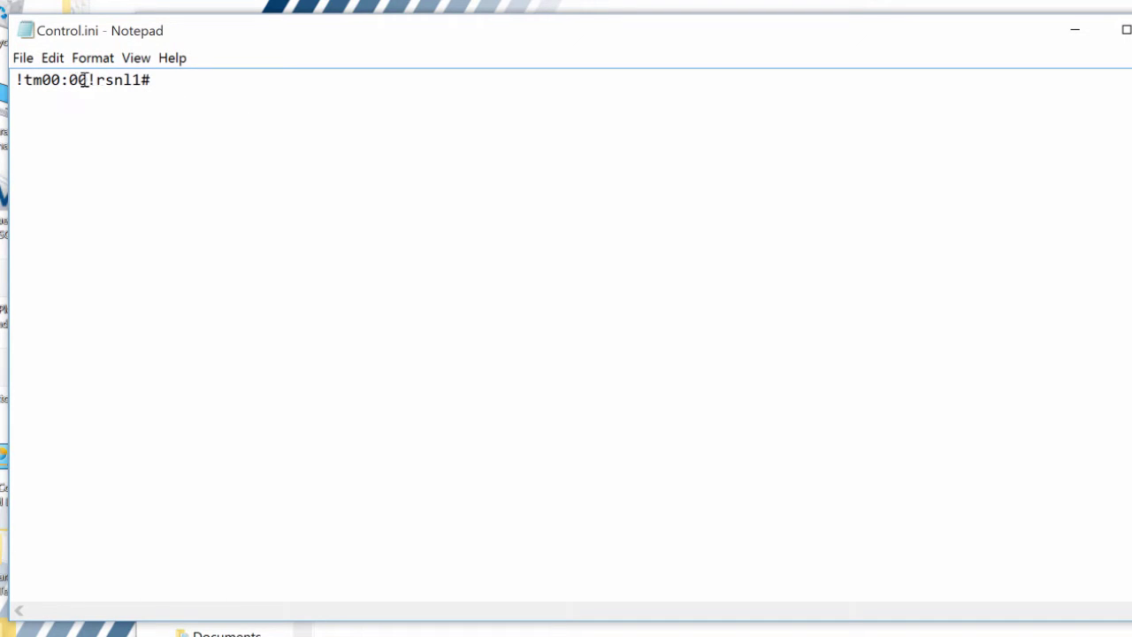